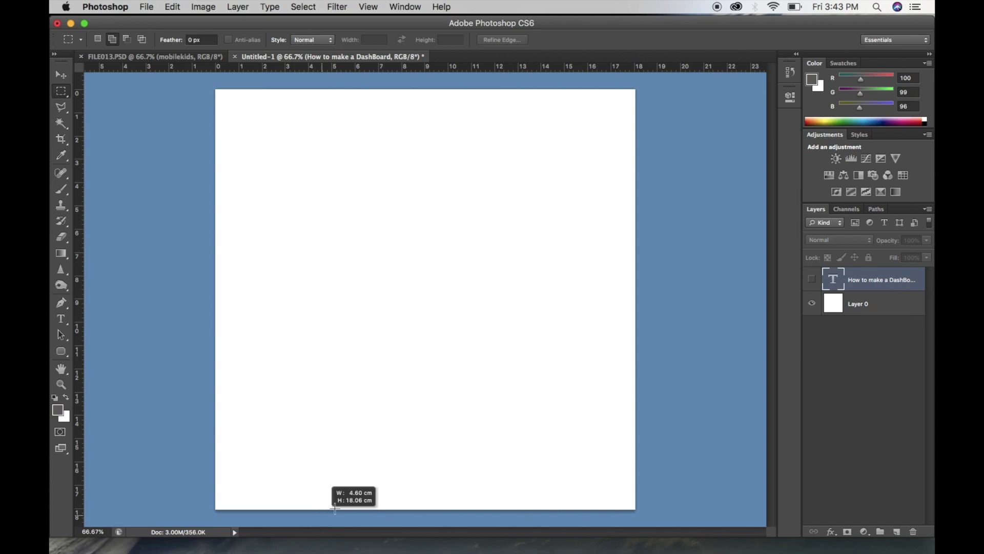
Step: Create a new layer and fill the selected strip along the canvas's left edge with the dark gray foreground colour
click(896, 532)
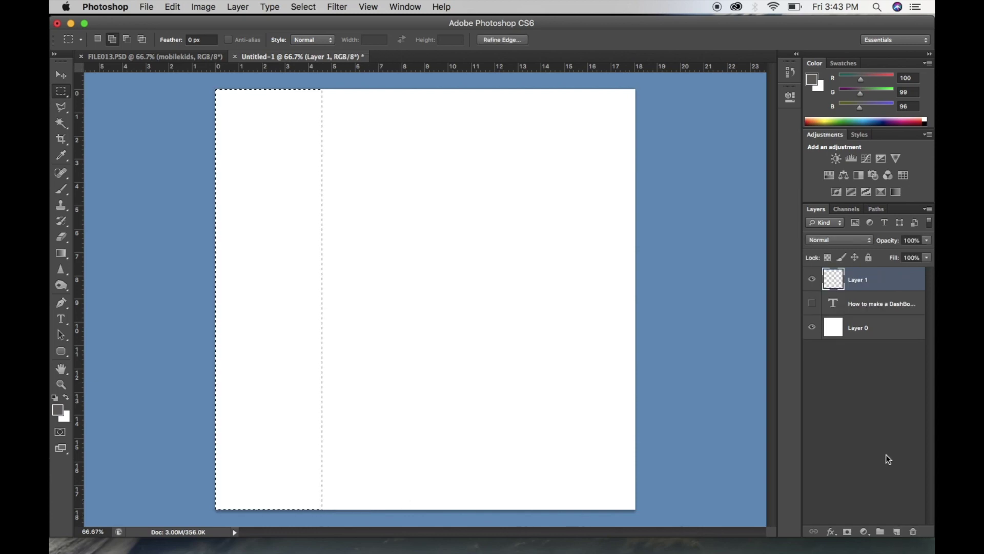
key(alt+BackSpace)
key(super+d)
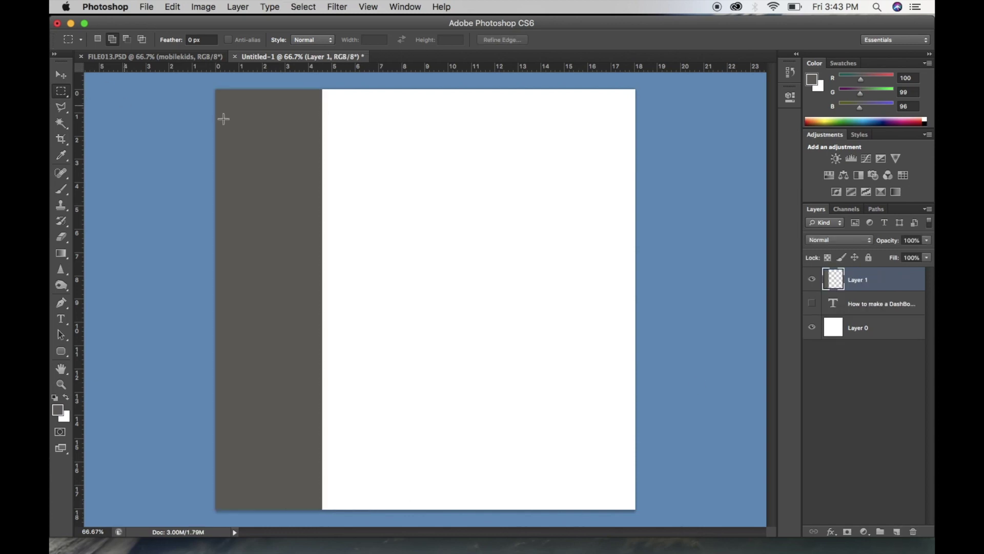
Step: Add a thin full-width header strip across the canvas's upper edge on a new layer, filled with light gray e1dfdc
drag(195, 81, 651, 110)
click(896, 532)
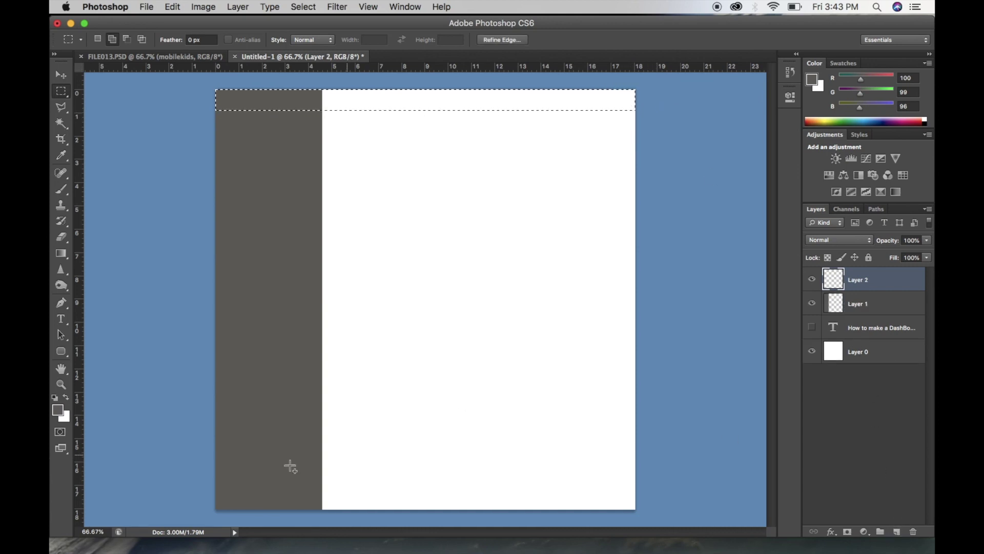
click(67, 413)
click(549, 353)
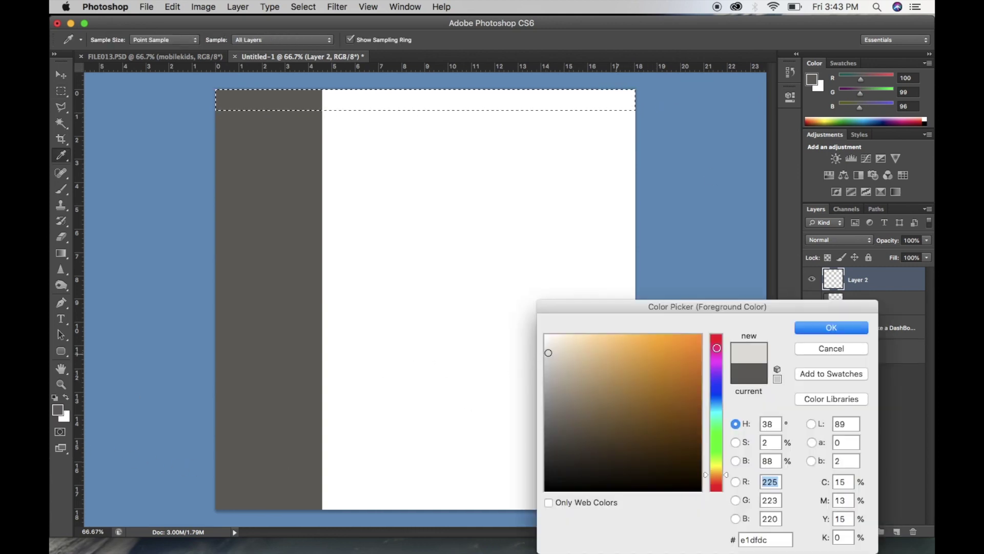
click(831, 328)
key(alt+BackSpace)
key(super+d)
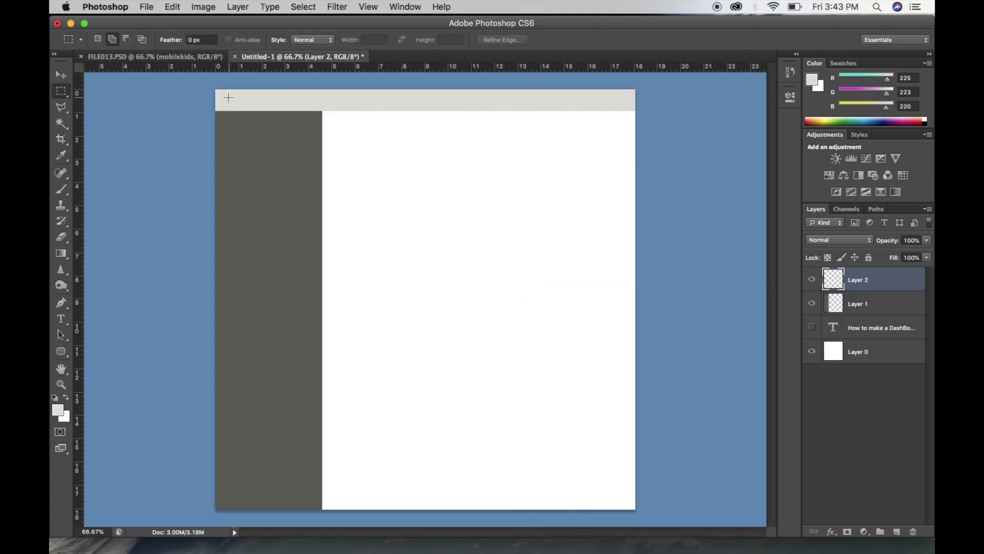
Step: Add a small rectangle at the left end of the header bar on a new layer, filled with dark gray 656360
drag(271, 109, 281, 107)
click(895, 531)
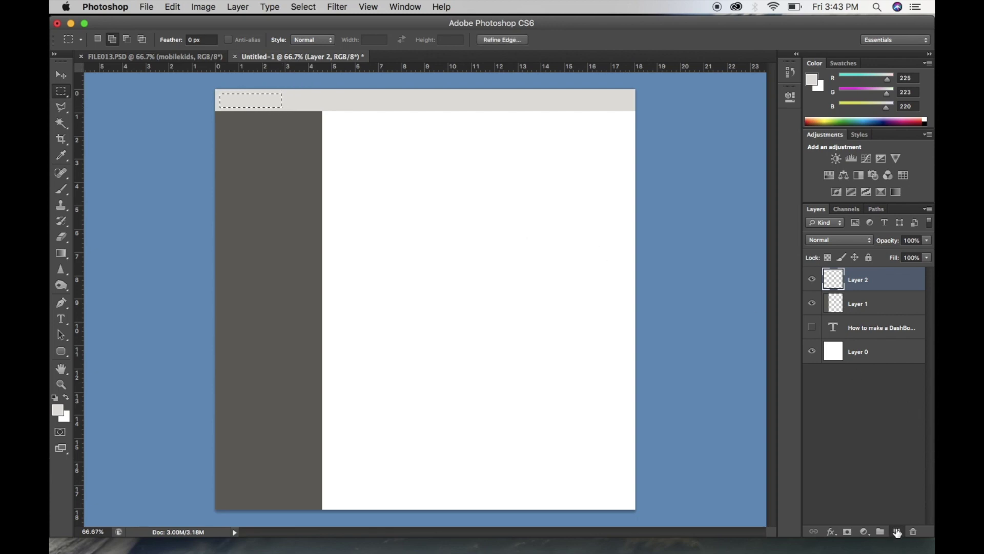
click(57, 410)
click(223, 366)
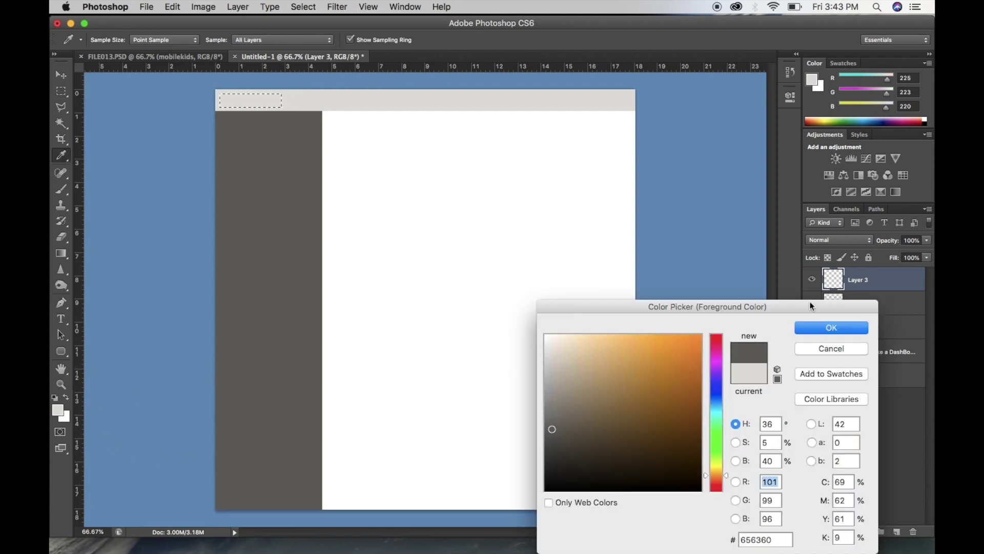
click(816, 330)
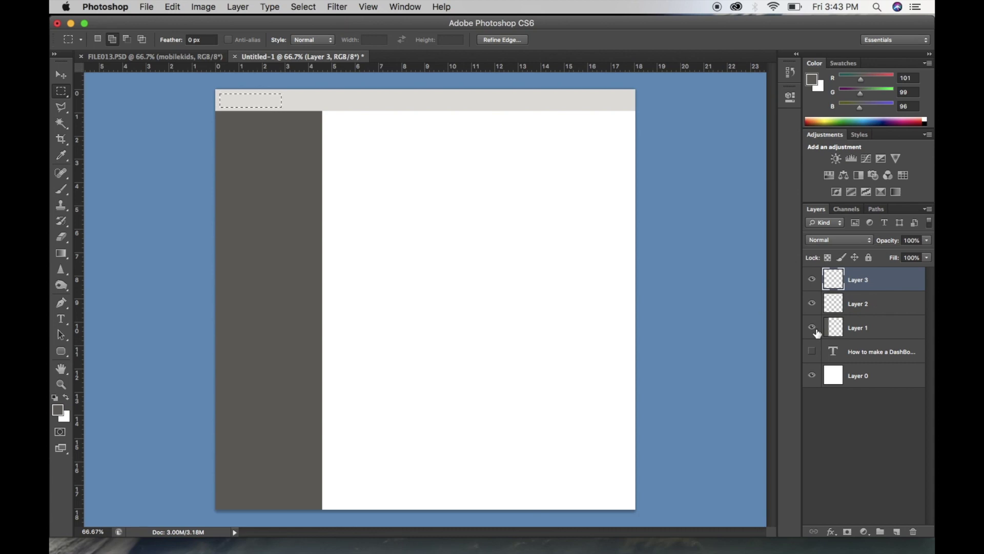
key(alt+BackSpace)
key(super+d)
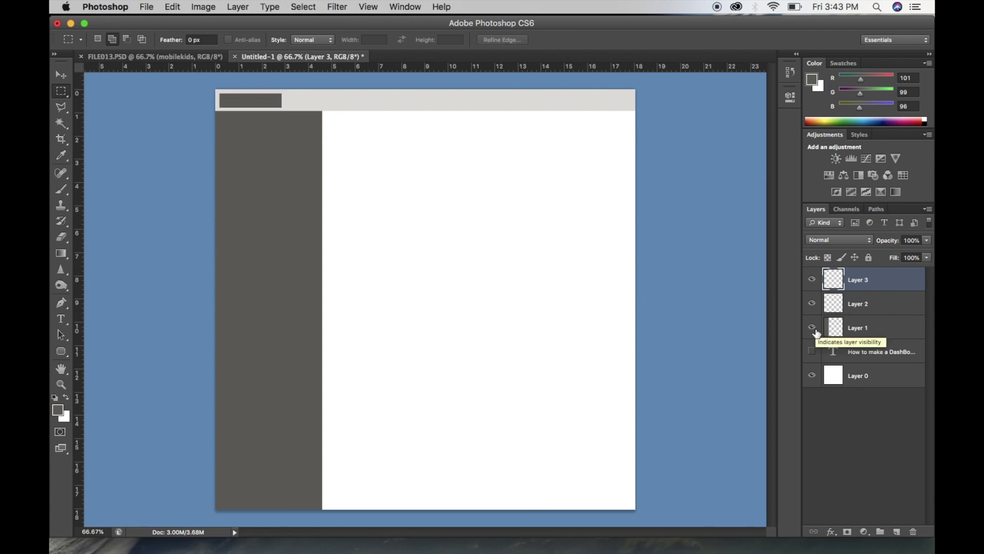
Step: Stretch the small dark gray rectangle vertically to span the full height of the header bar
key(super+t)
scroll(250, 108, up, 3)
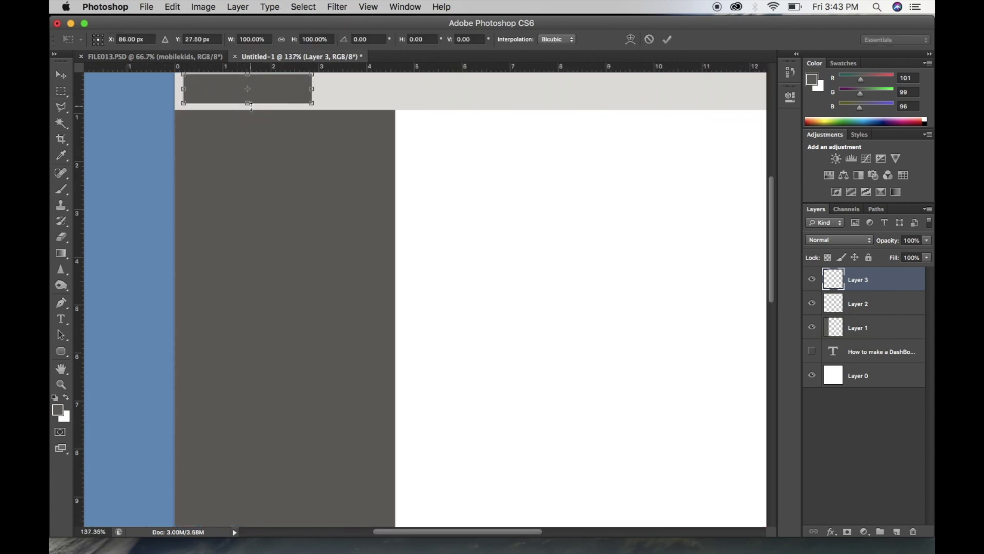
scroll(321, 112, up, 5)
scroll(321, 111, right, 2)
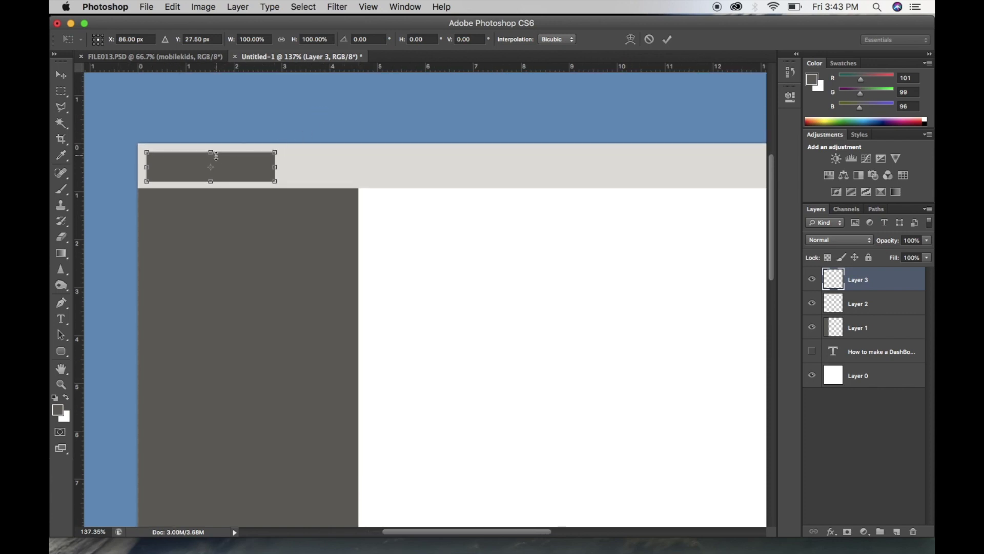
drag(212, 152, 211, 144)
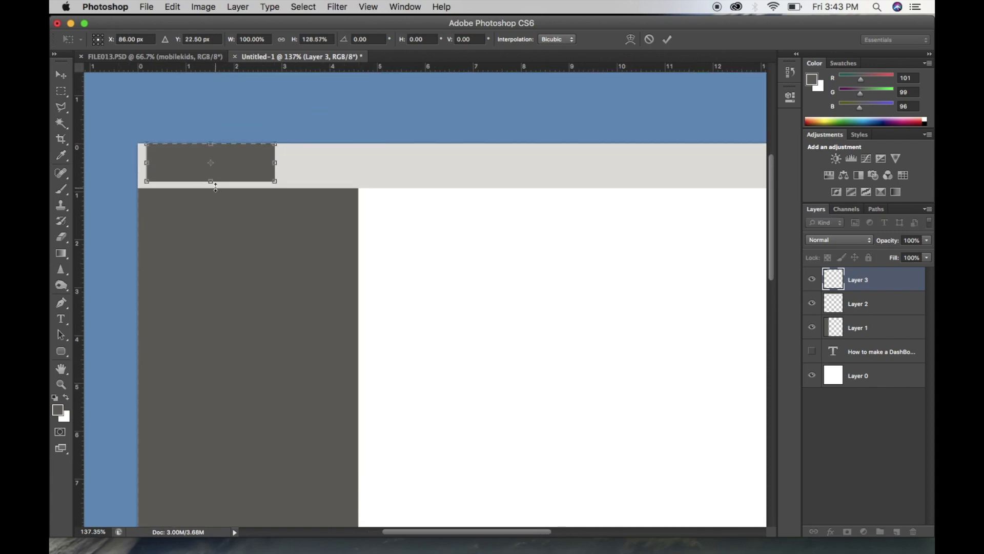
drag(211, 181, 212, 190)
key(Return)
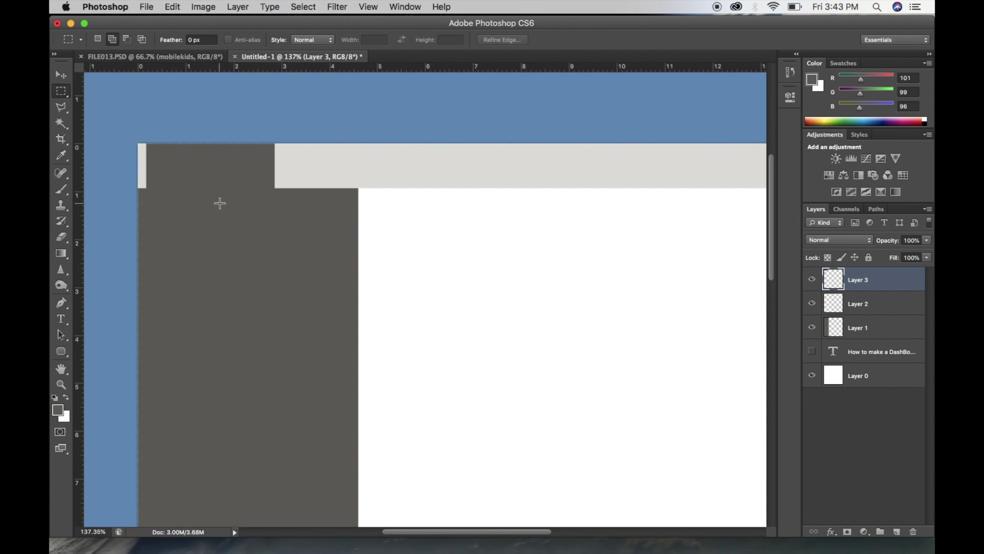
scroll(209, 198, down, 2)
scroll(209, 198, down, 5)
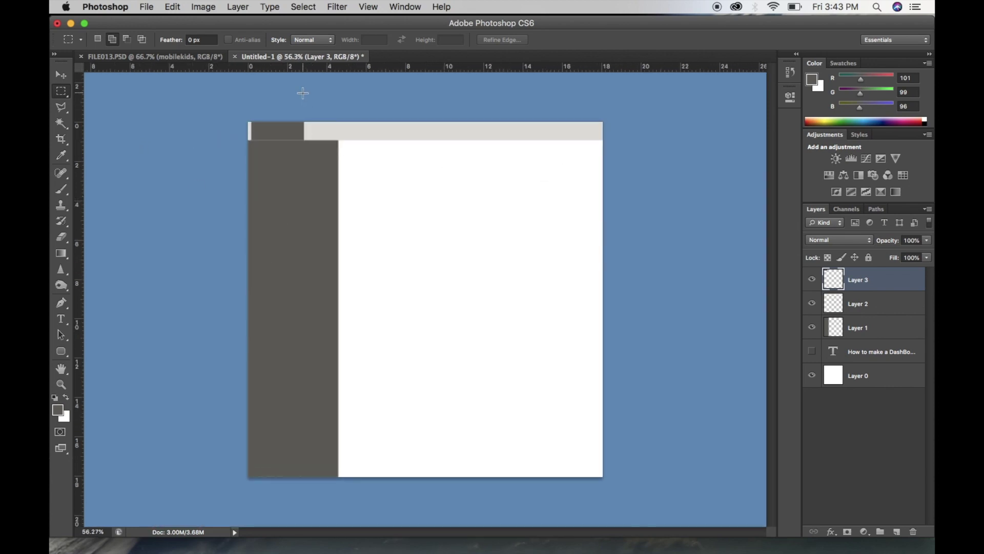
Step: Check the FILE013.PSD reference, and add a thin white bar near the sidebar's upper end in Untitled-1 on a new layer
click(196, 57)
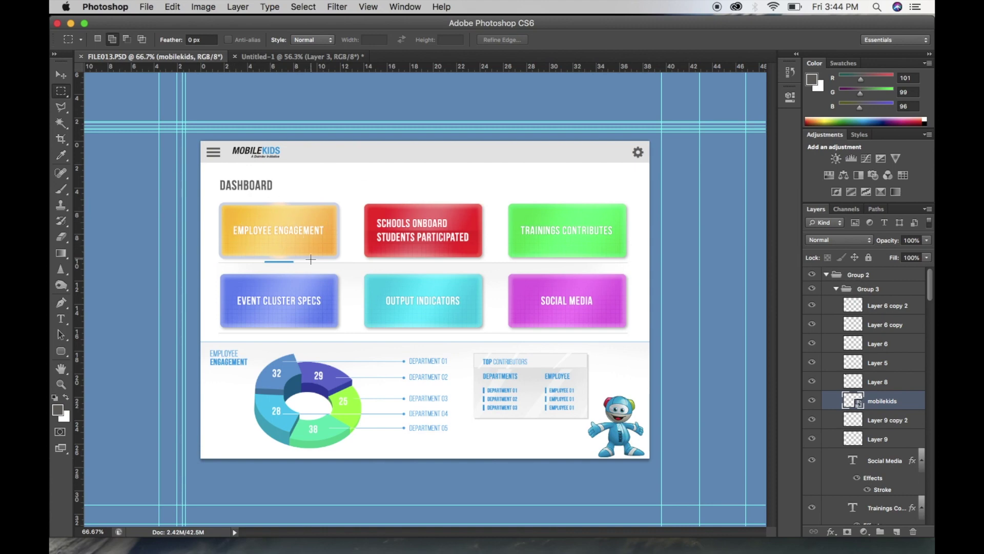
click(303, 56)
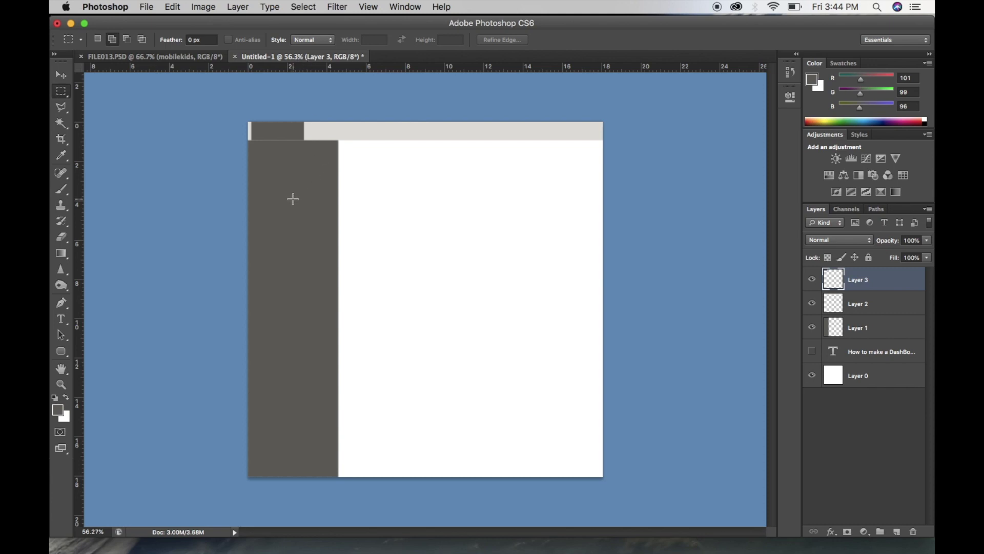
drag(249, 151, 333, 164)
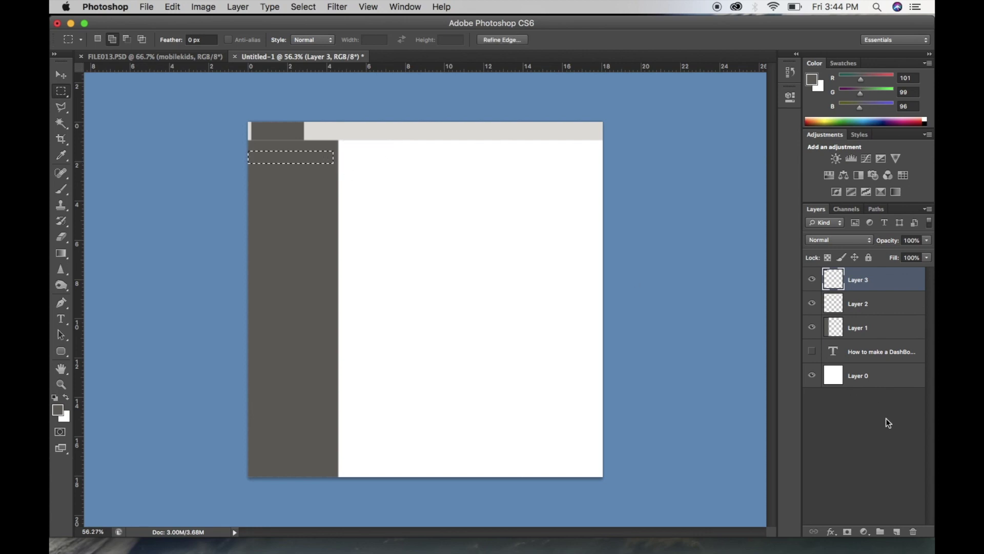
click(897, 531)
key(alt+BackSpace)
key(super+d)
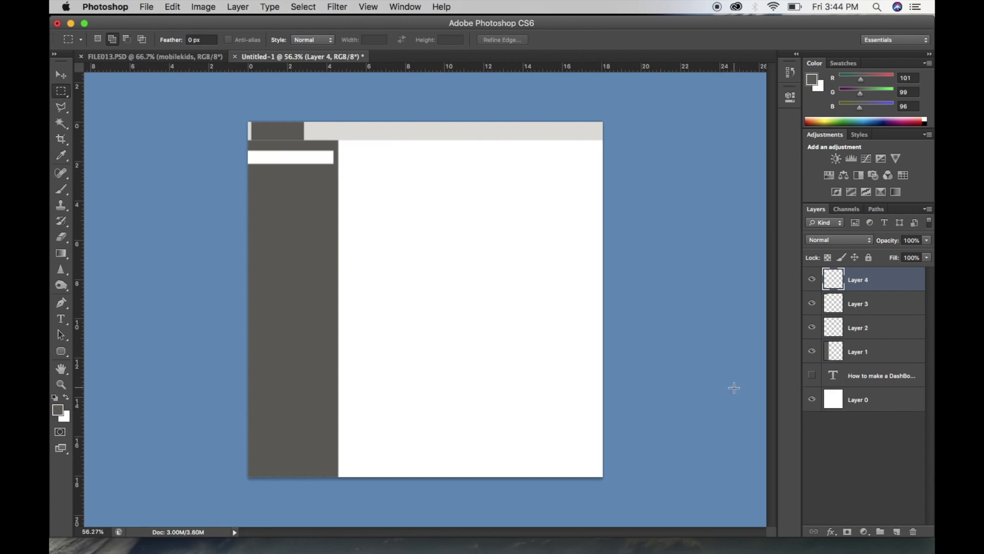
Step: Duplicate the white sidebar bar four times, stacking each copy below the previous one with the same narrow gap
key(v)
key(super+j)
key(shift+Down)
key(shift+Down)
key(shift+Down)
key(shift+Down)
key(shift+Down)
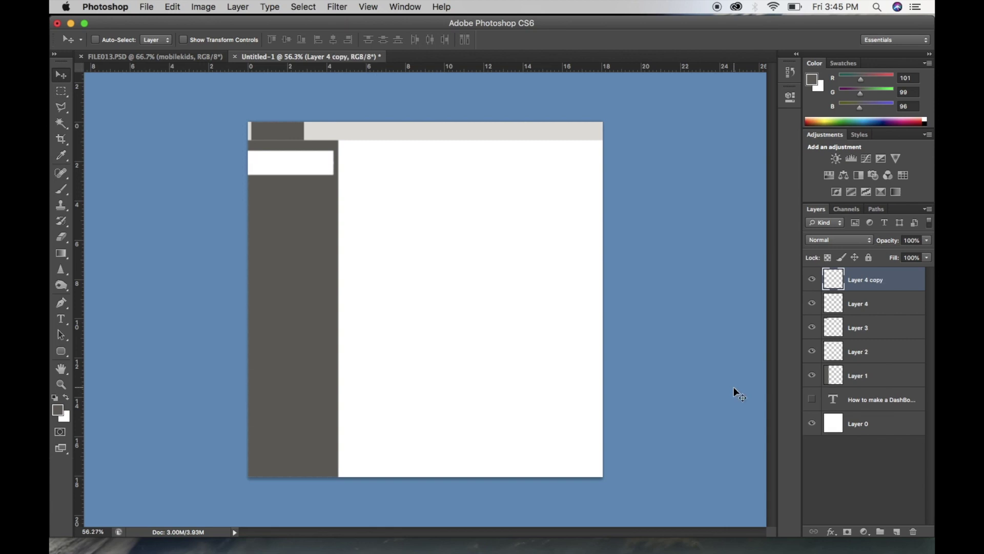
key(shift+Down)
key(super+j)
key(shift+Down)
key(shift+Down)
key(shift+Down)
key(shift+Down)
key(shift+Down)
key(shift+Down)
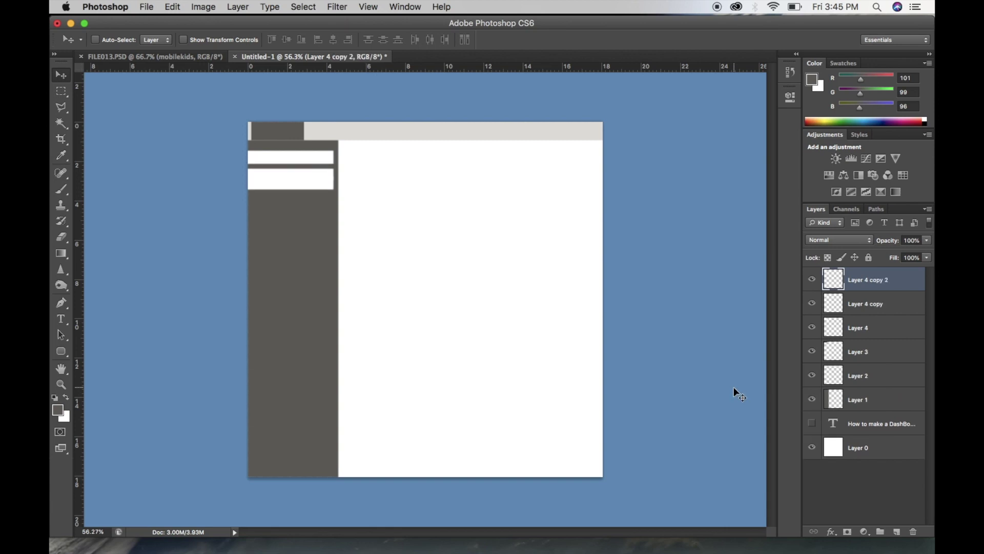
key(super+j)
key(shift+Down)
key(shift+Down)
key(shift+Down)
key(shift+Down)
key(shift+Down)
key(shift+Down)
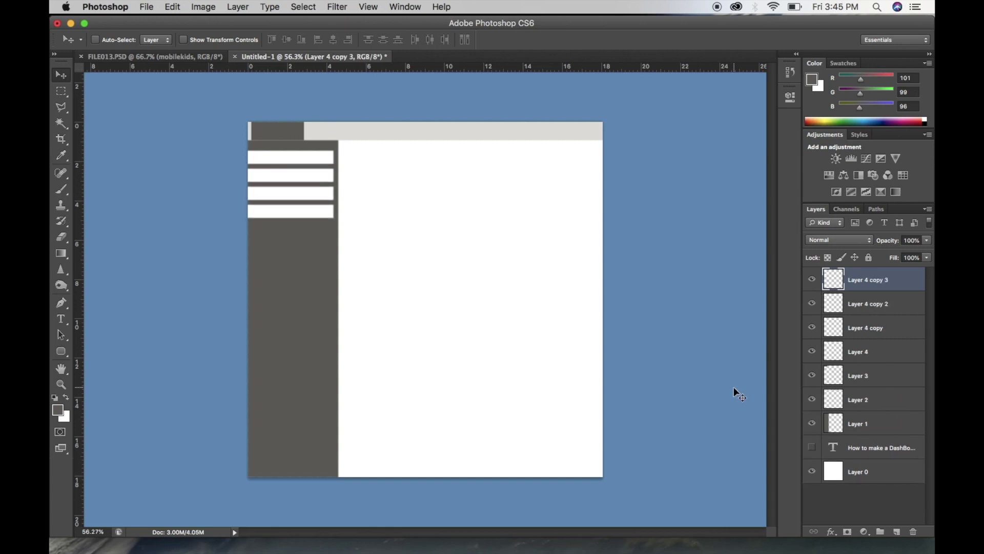
key(super+j)
key(shift+Down)
key(shift+Down)
key(shift+Down)
key(shift+Down)
key(shift+Down)
key(shift+Down)
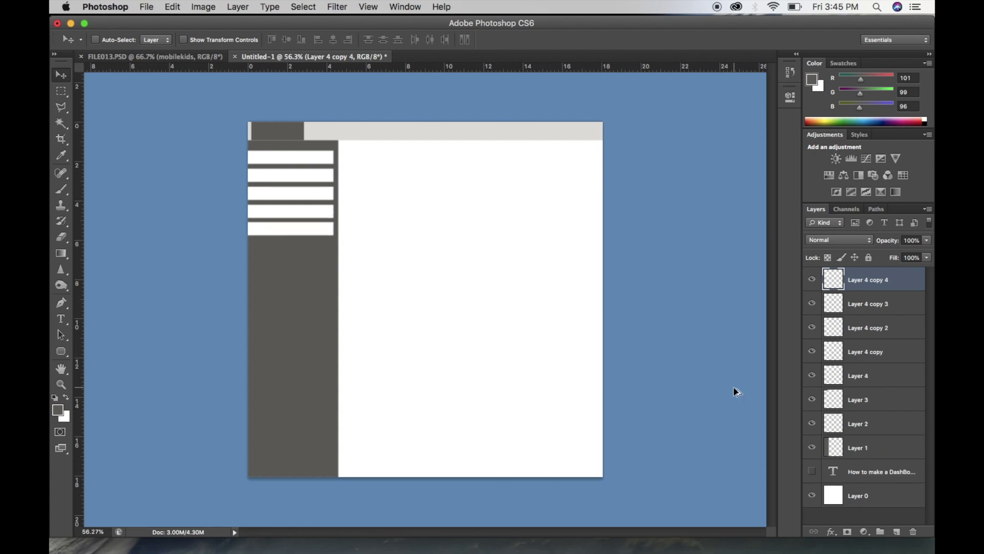
Step: Add four more copies of the white bar below the stack with the same spacing, making nine bars in the sidebar
key(super+j)
key(shift+Down)
key(shift+Down)
key(shift+Down)
key(shift+Down)
key(shift+Down)
key(shift+Down)
key(super+j)
key(shift+Down)
key(shift+Down)
key(shift+Down)
key(shift+Down)
key(shift+Down)
key(shift+Down)
key(super+j)
key(shift+Down)
key(shift+Down)
key(shift+Down)
key(shift+Down)
key(shift+Down)
key(shift+Down)
key(super+j)
key(shift+Down)
key(shift+Down)
key(shift+Down)
key(shift+Down)
key(shift+Down)
key(shift+Down)
key(shift+Down)
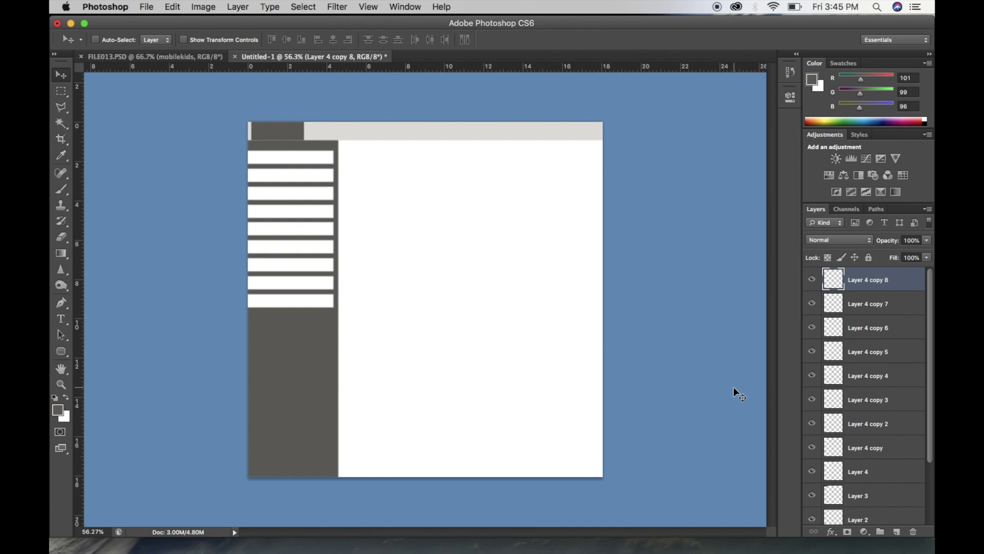
Step: Try shortening the dark gray sidebar to about 14.23 cm high, and stretch it back to the canvas's lower edge
right_click(318, 363)
click(319, 373)
key(super+t)
drag(293, 472, 289, 402)
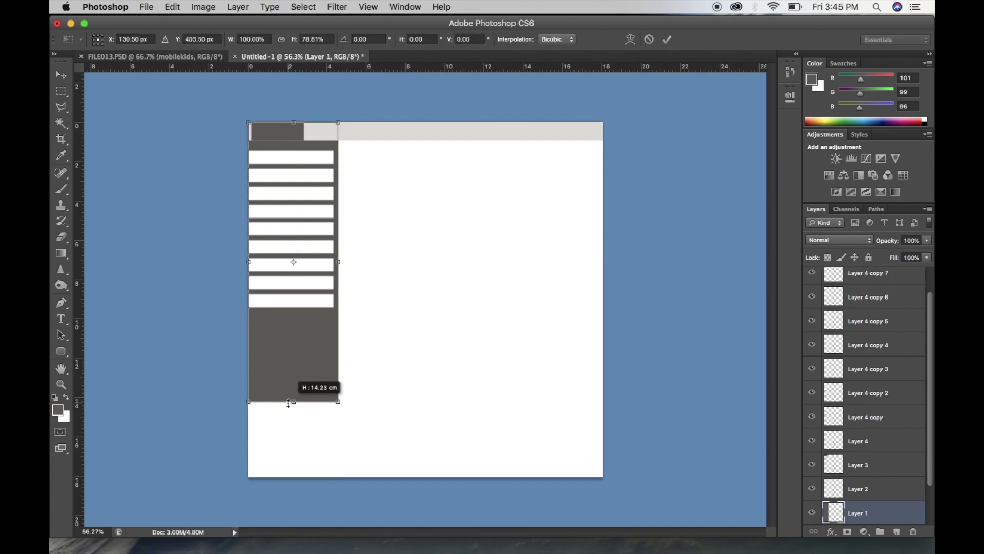
key(Return)
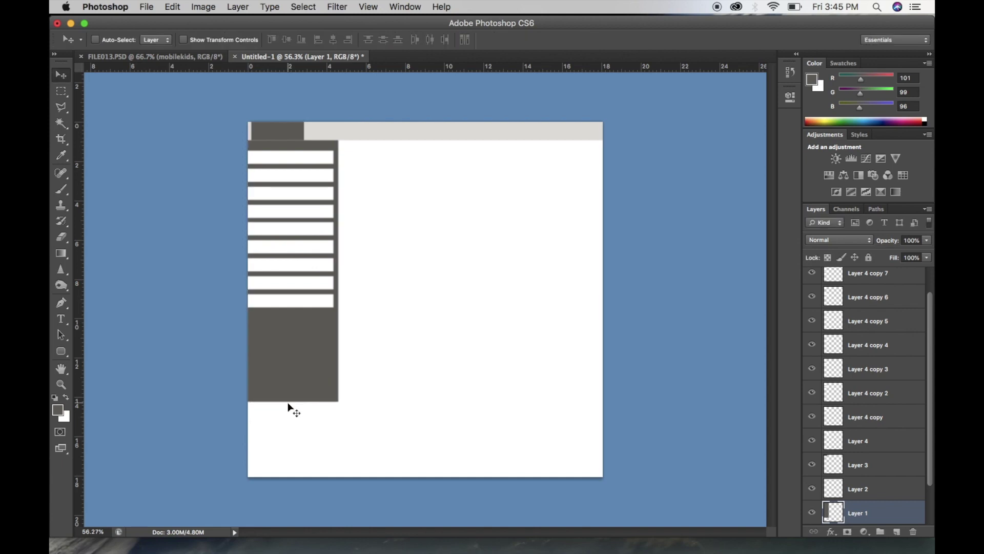
key(super+t)
drag(294, 401, 298, 477)
key(Return)
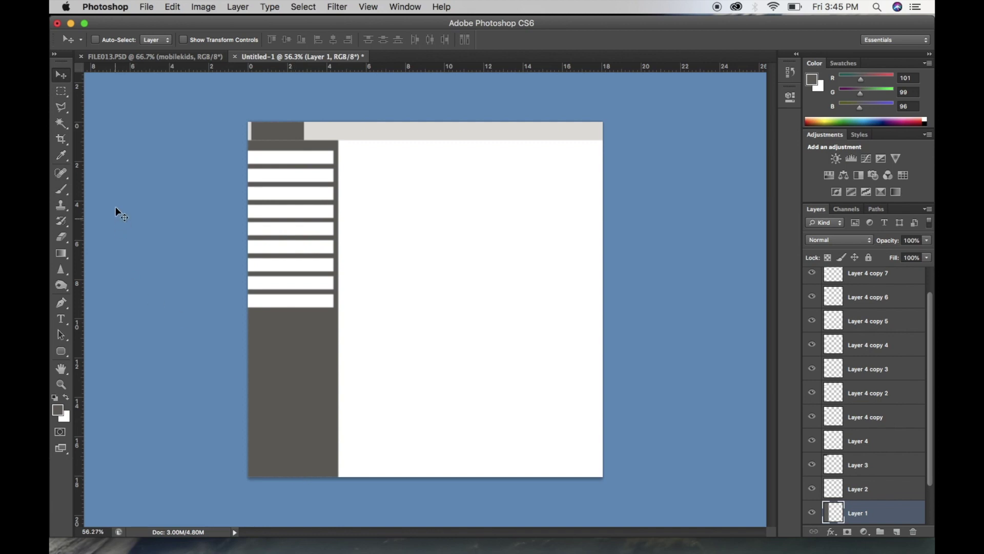
click(61, 318)
drag(260, 391, 323, 464)
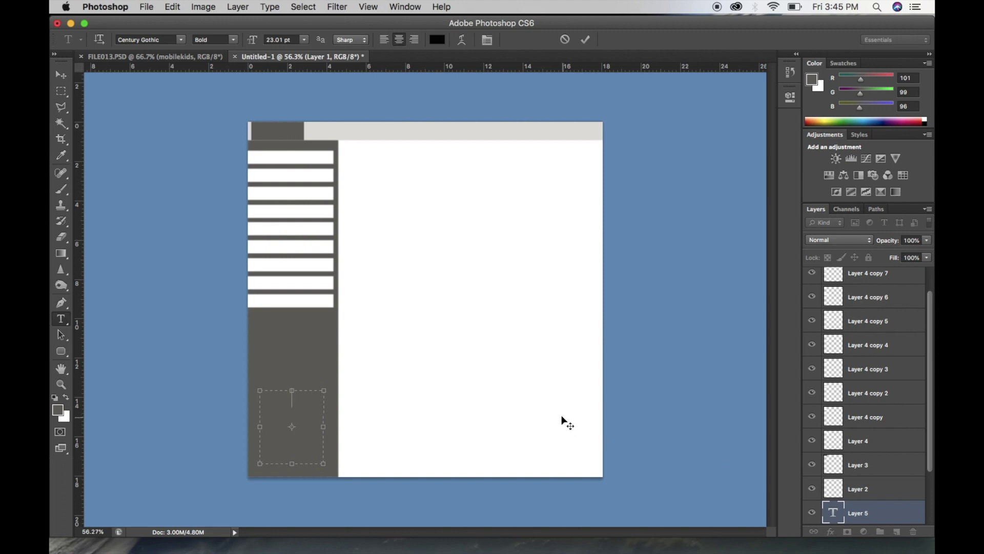
key(Escape)
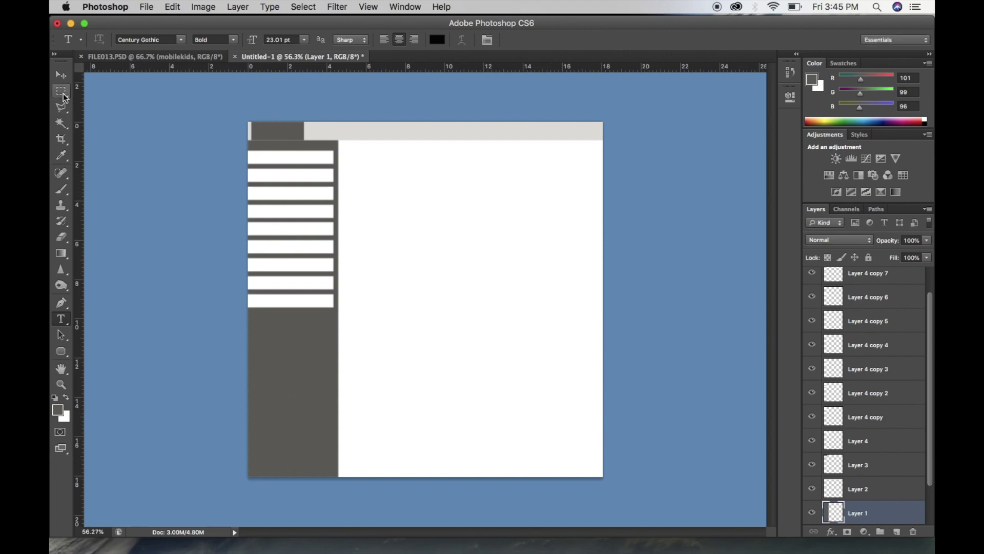
Step: Draw a rectangular selection in the lower part of the sidebar and fill it with white on a new layer
click(61, 91)
drag(252, 391, 332, 436)
click(895, 531)
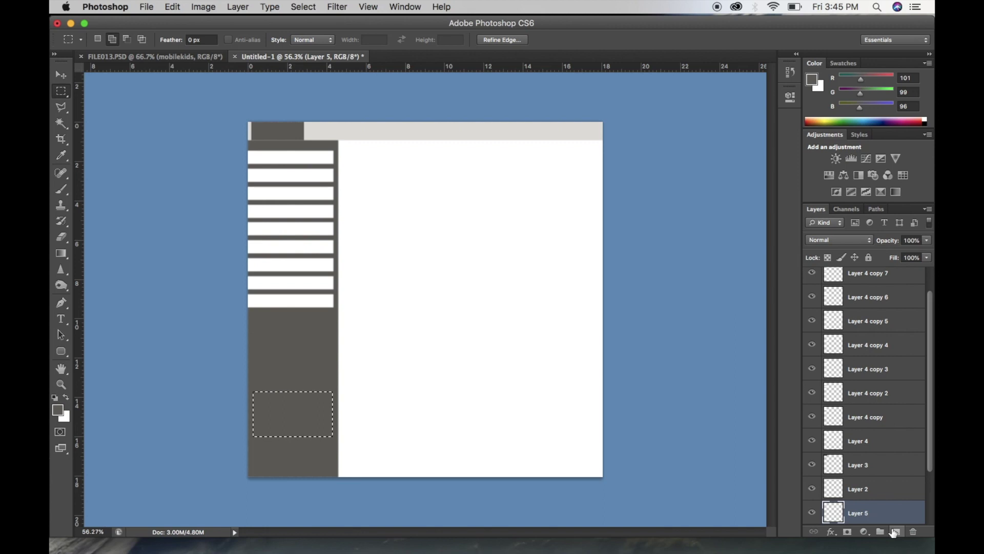
key(alt+BackSpace)
key(super+d)
Step: Move the white block up the sidebar, leaving a small gap below the stack of nine bars
key(v)
key(shift+Up)
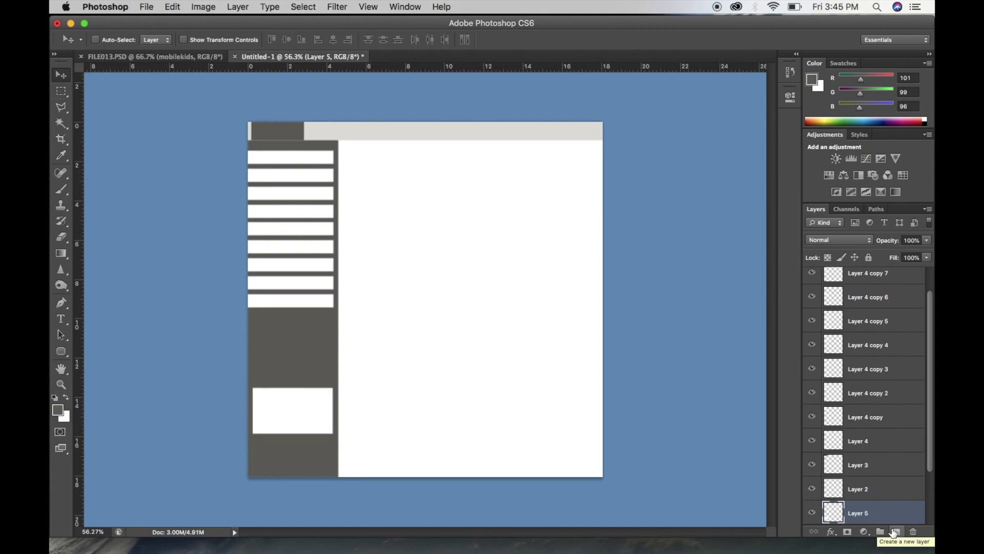
key(shift+Up)
key(shift+Up)
key(shift+Up)
key(shift+Up)
key(shift+Up)
key(shift+Up)
key(shift+Up)
key(shift+Up)
key(shift+Up)
key(shift+Up)
key(shift+Up)
key(shift+Up)
key(shift+Up)
key(shift+Up)
key(shift+Up)
key(shift+Up)
key(shift+Up)
key(shift+Up)
key(Down)
key(Down)
key(Down)
key(Down)
key(Down)
key(Down)
key(Down)
key(Down)
key(Down)
key(Down)
key(Down)
key(Down)
key(Down)
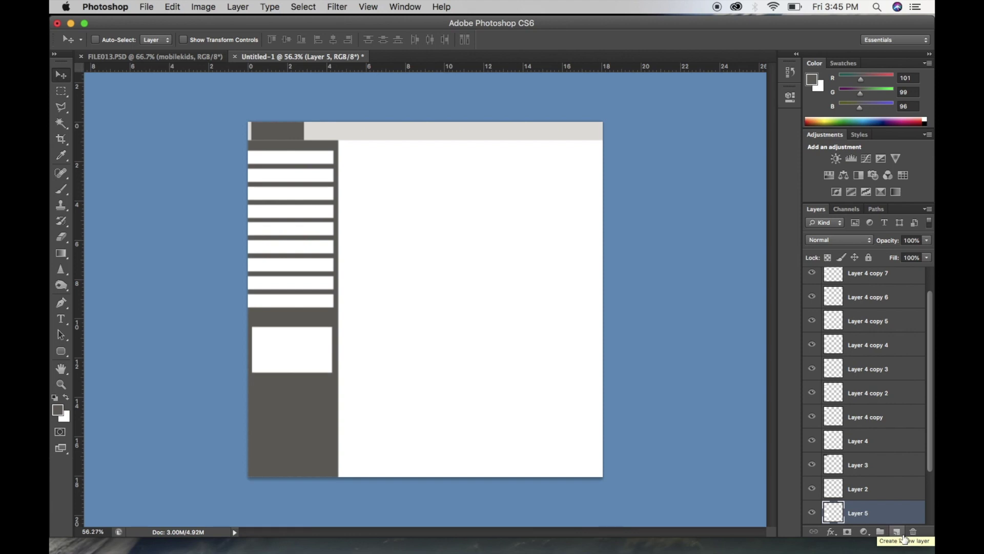
Step: Add a centred text box at the sidebar's lower end reading "Name" and "Address" on two lines
key(t)
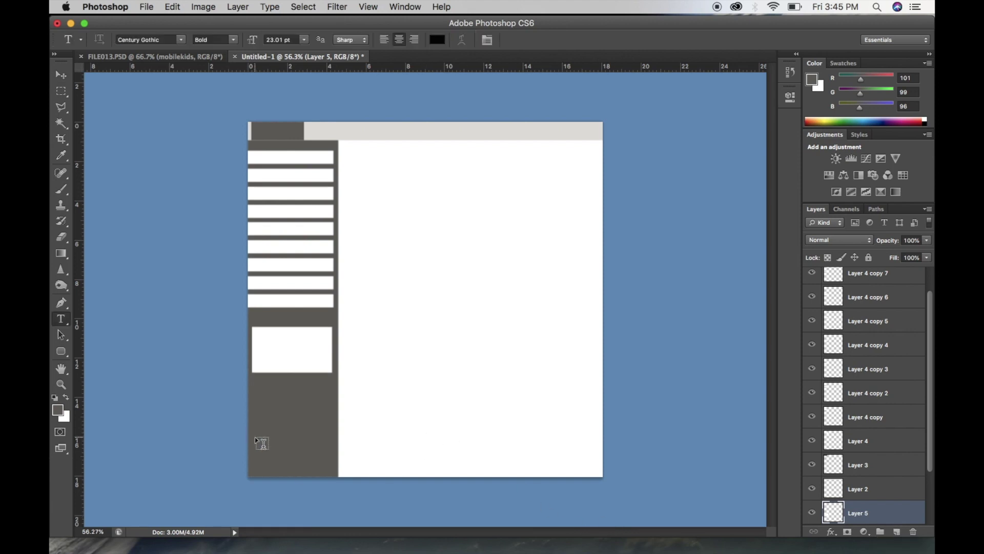
drag(252, 432, 337, 477)
text(Name)
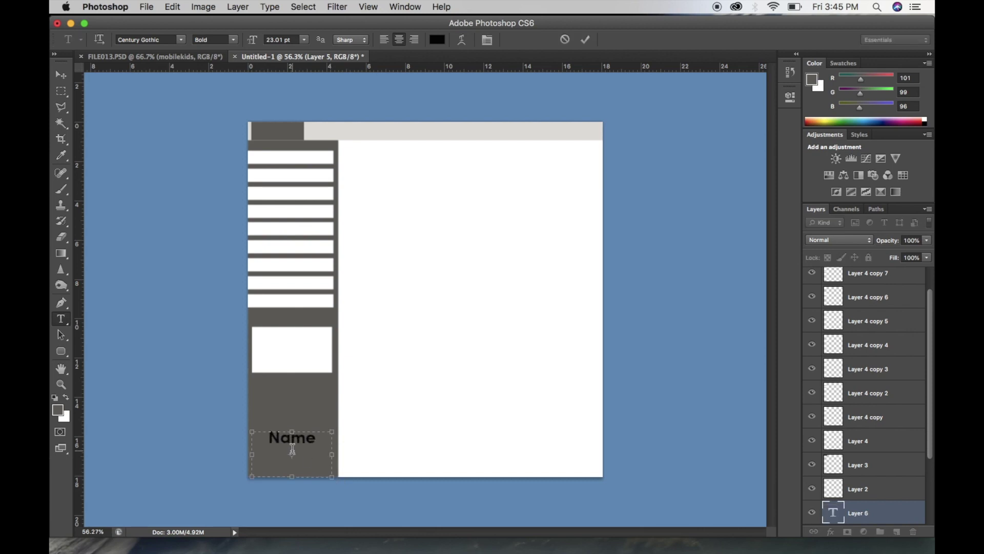
key(Return)
text(Address)
click(588, 40)
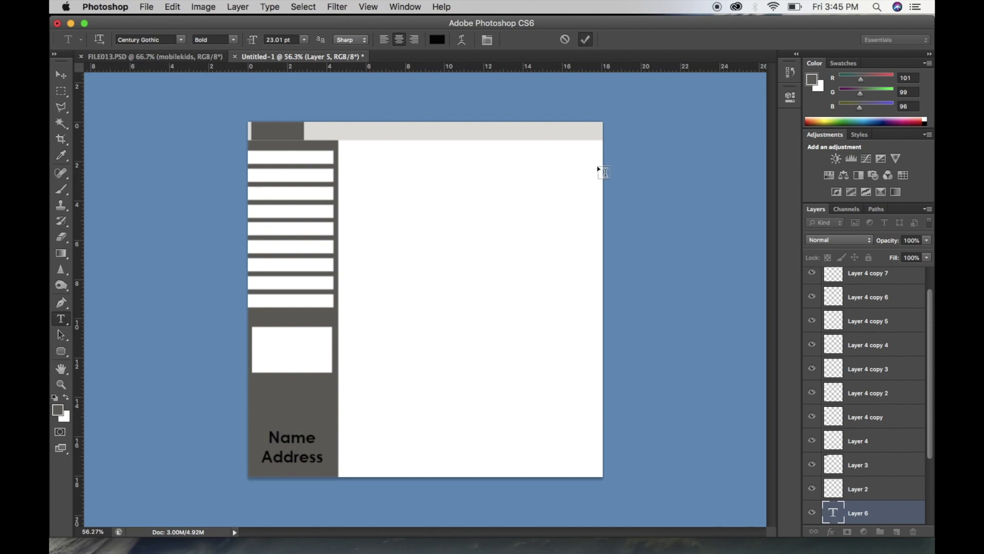
key(v)
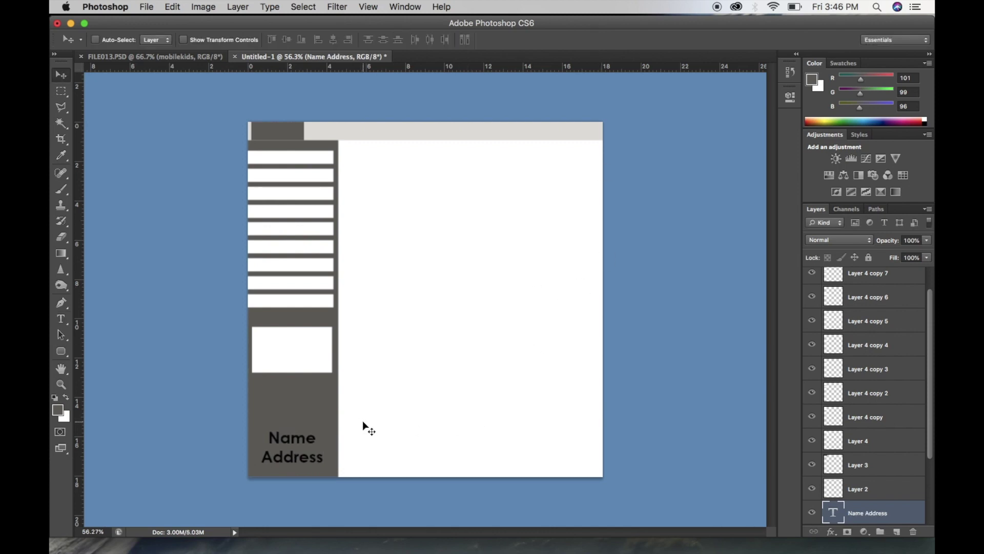
Step: Replace the "Name Address" text at the sidebar's lower end with "made by"
double_click(289, 440)
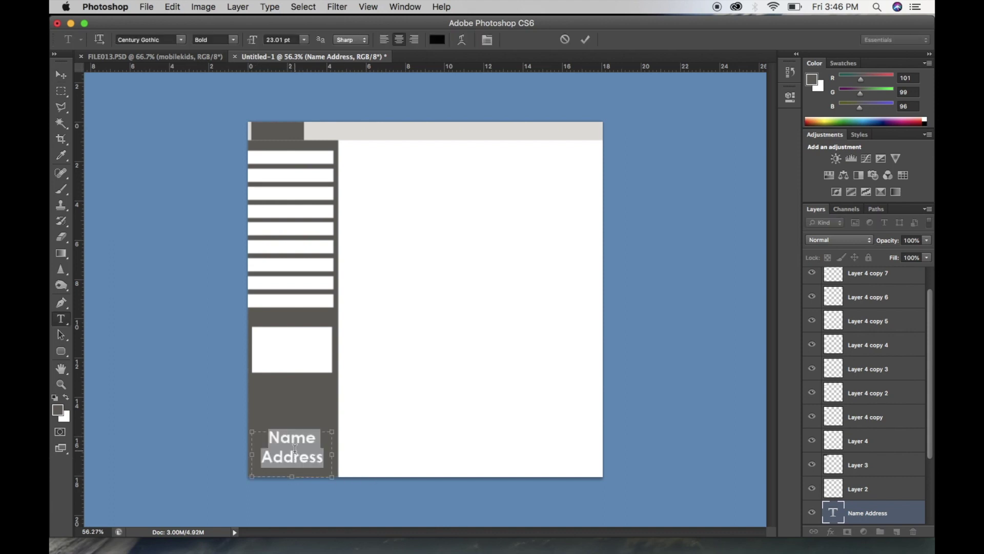
text(made by)
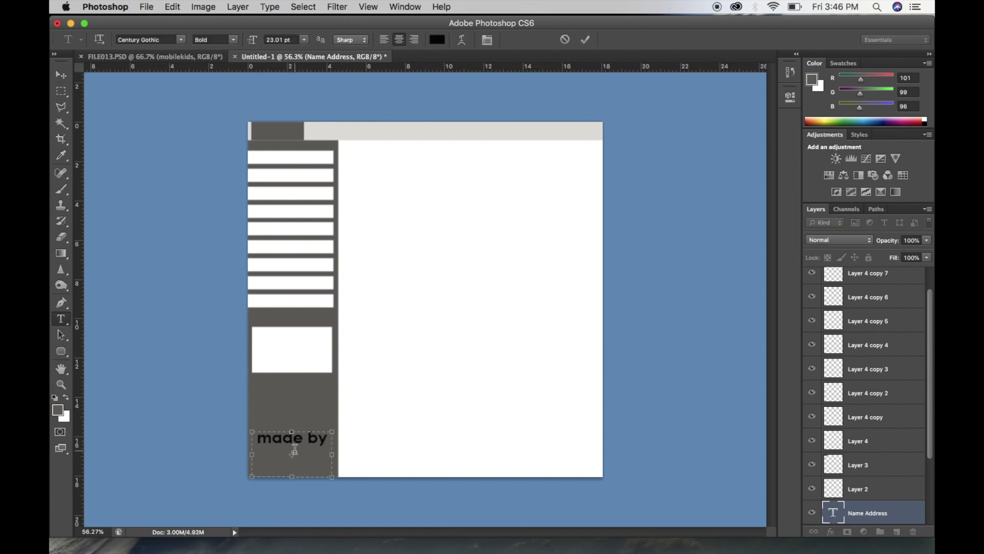
click(585, 40)
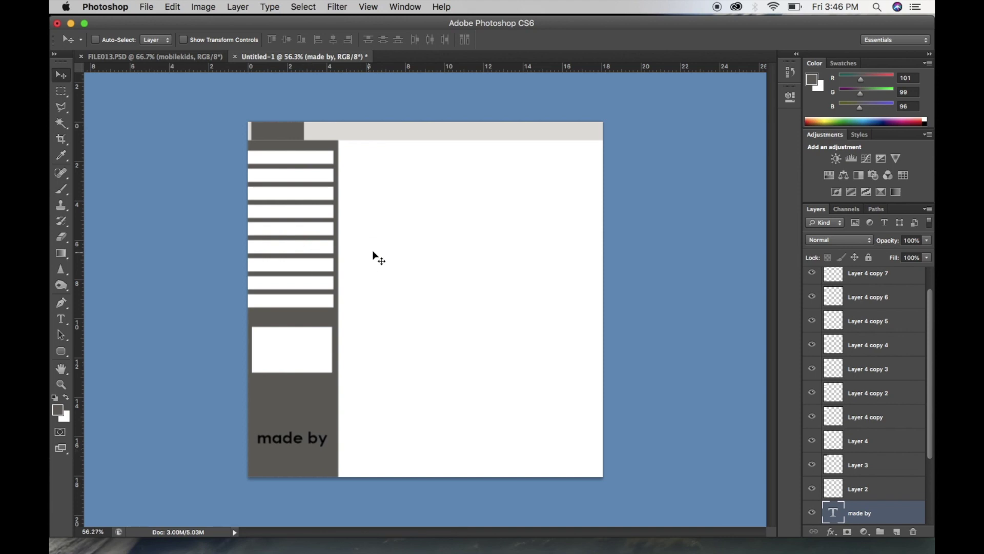
Step: Add the text "Category 1" on the first sidebar bar and set its font size to 12.01 pt
key(t)
click(301, 156)
text(Category 1)
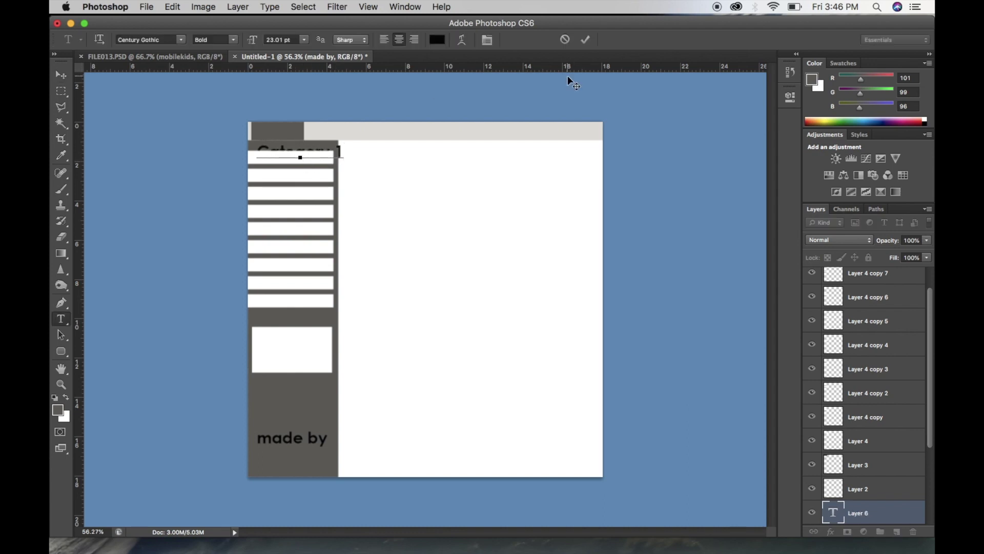
key(super+a)
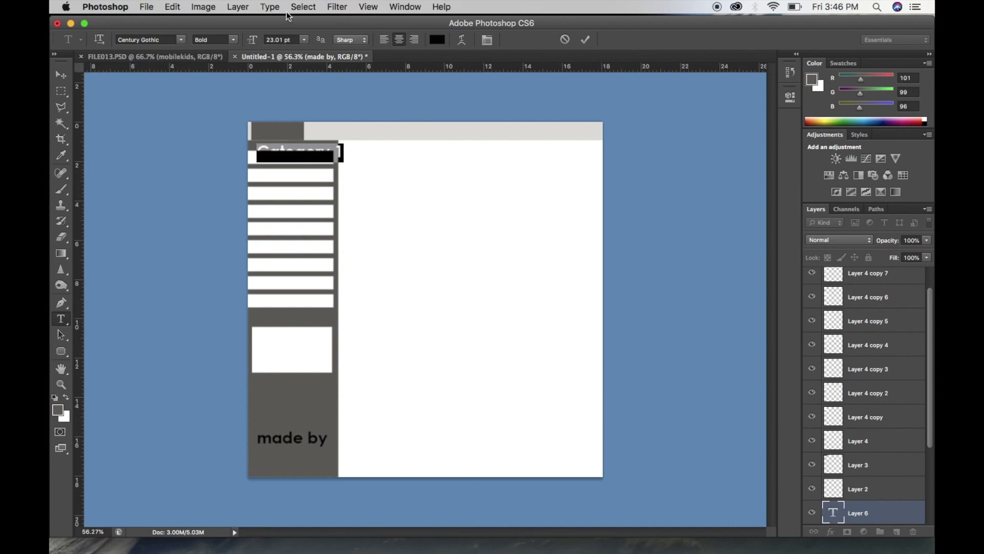
drag(253, 41, 247, 41)
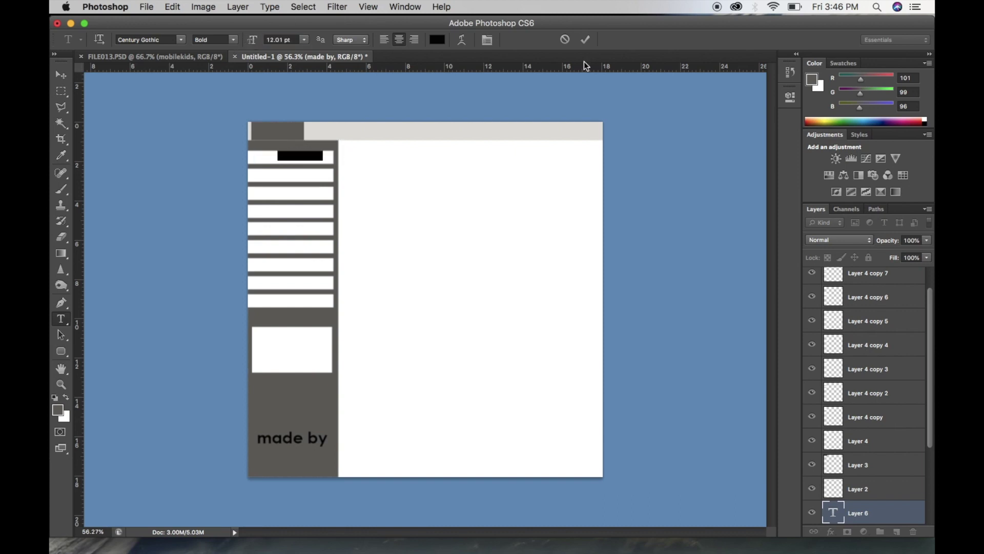
click(585, 40)
Step: Raise the "Category 1" text layer in front of the first bar and centre the text within that bar
key(v)
drag(908, 519, 873, 286)
scroll(280, 164, up, 1)
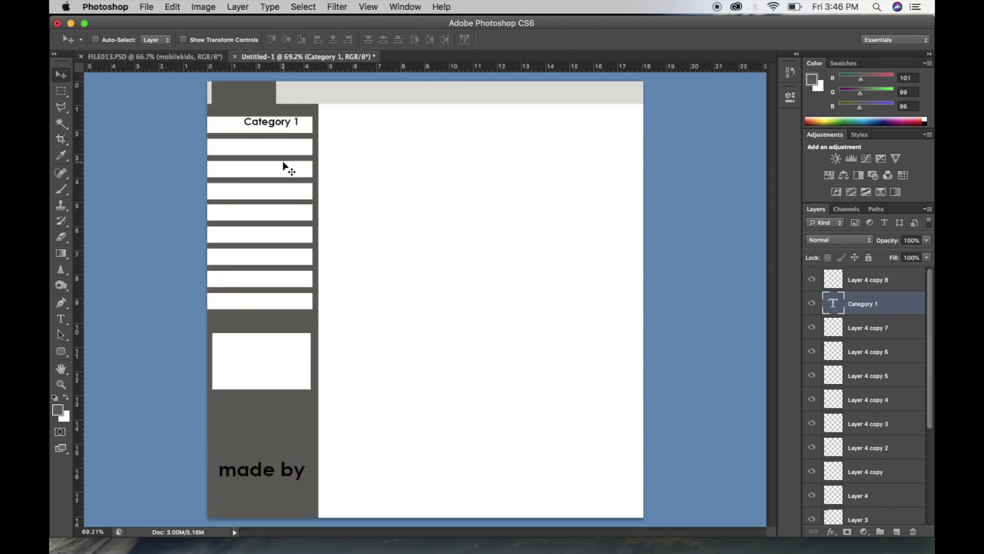
scroll(268, 145, up, 1)
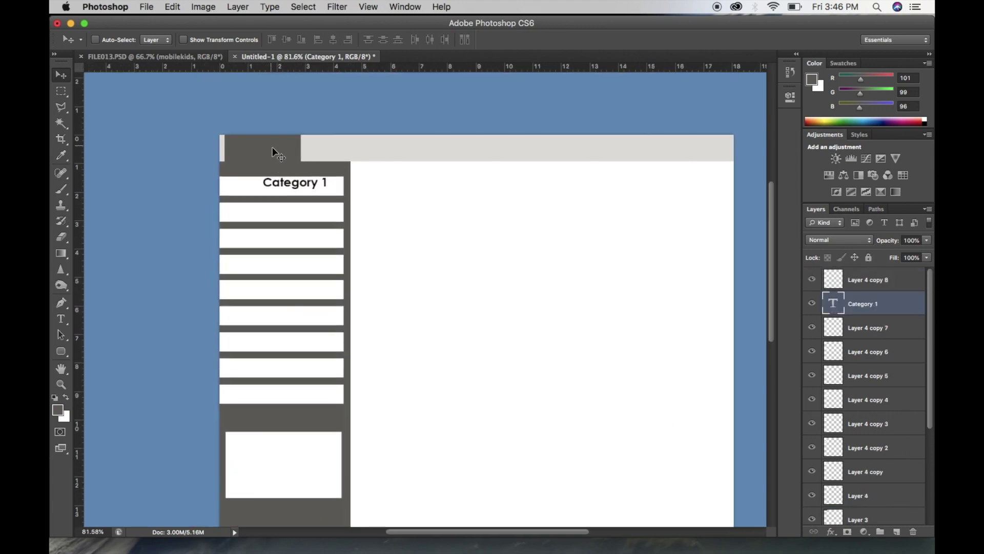
mouse_move(297, 188)
mouse_down()
mouse_move(272, 191)
mouse_move(280, 189)
mouse_up()
Step: Duplicate the "Category 1" text and move the copy straight down onto the second bar
key(super+j)
key(shift+Down)
key(shift+Down)
key(shift+Down)
key(shift+Down)
key(shift+Down)
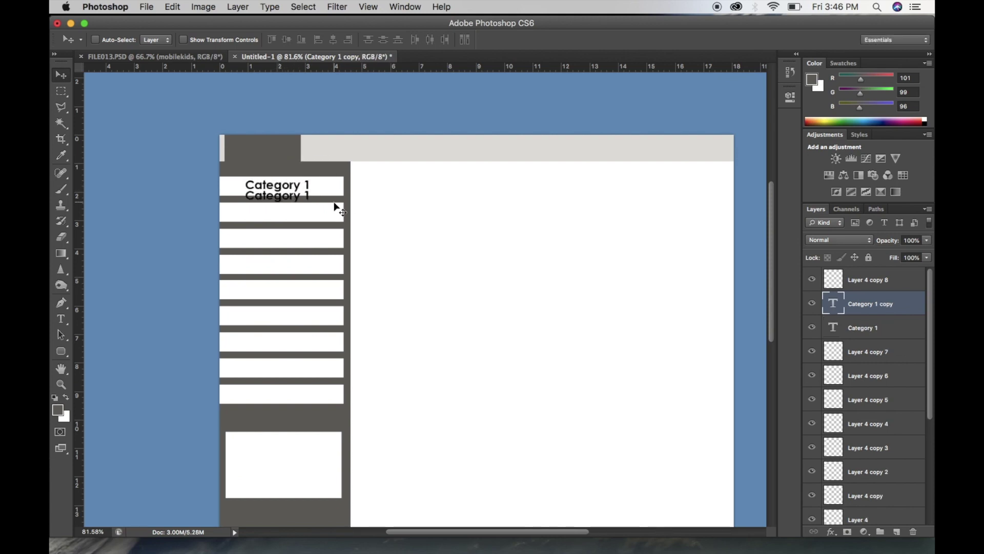
key(shift+Down)
key(shift+Up)
Step: Duplicate the "Category 1" text twice more, placing the copies on the third and fourth bars
key(super+j)
key(shift+Down)
key(shift+Down)
key(shift+Down)
key(shift+Down)
key(shift+Down)
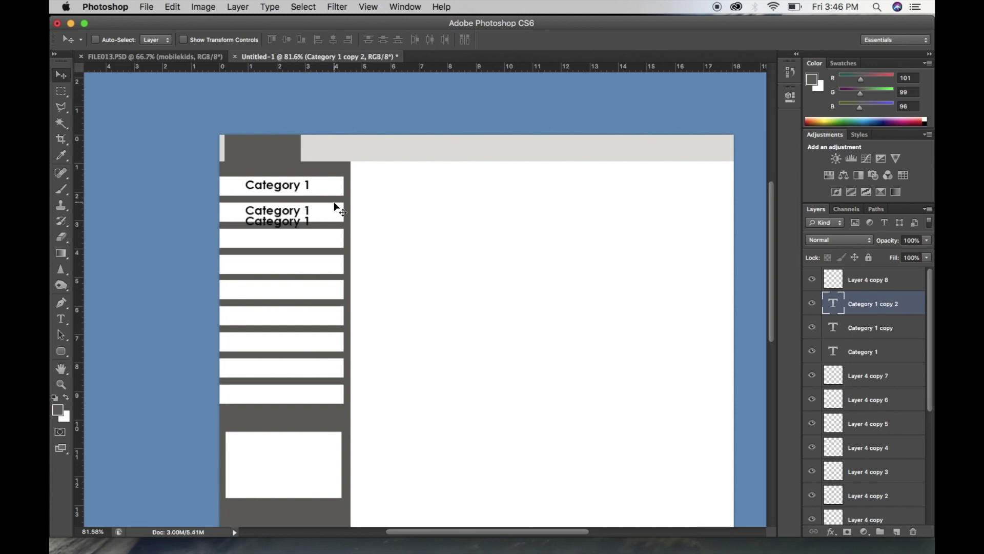
key(super+j)
key(shift+Down)
key(shift+Down)
key(shift+Down)
key(shift+Down)
key(shift+Down)
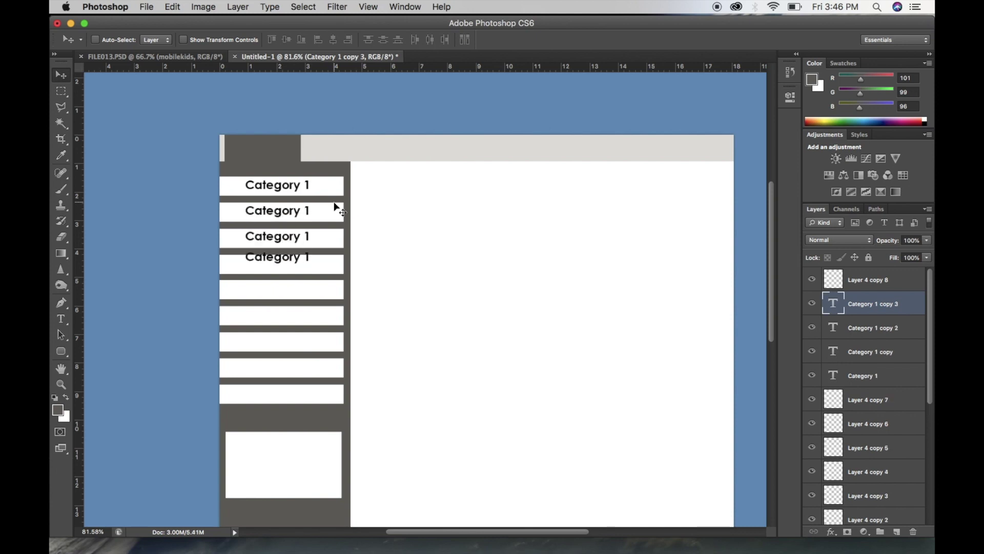
Step: Add two more copies of the "Category 1" text, one on the fifth bar and one on the sixth
key(super+j)
key(shift+Down)
key(shift+Down)
key(shift+Down)
key(shift+Down)
key(shift+Down)
key(shift+Down)
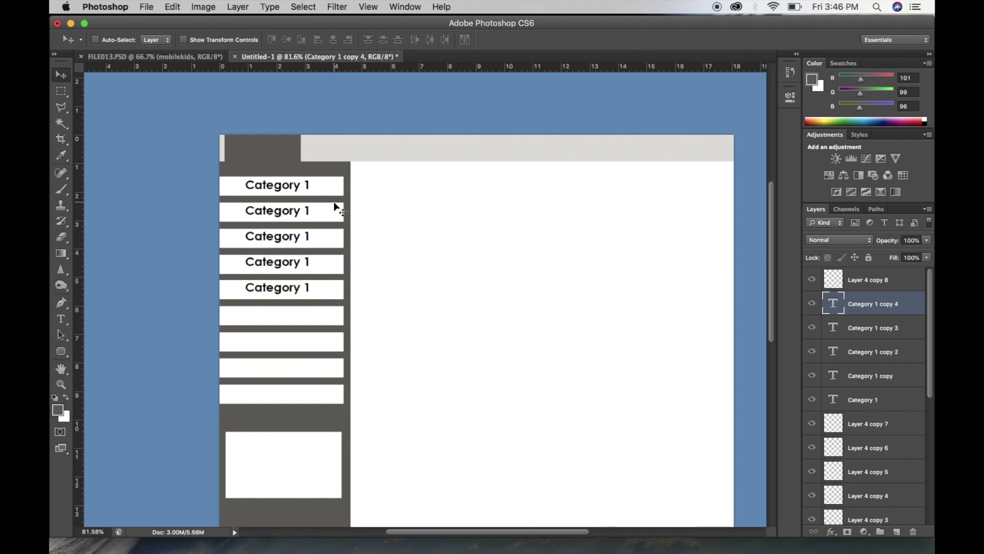
key(super+j)
key(shift+Down)
key(shift+Down)
key(shift+Down)
key(shift+Down)
key(shift+Down)
Step: Place further copies of the "Category 1" text on the seventh and eighth bars
key(super+j)
key(shift+Down)
key(shift+Down)
key(shift+Down)
key(shift+Down)
key(shift+Down)
key(super+j)
key(shift+Down)
key(shift+Down)
key(shift+Down)
key(shift+Down)
key(shift+Down)
Step: Duplicate the "Category 1" text onto the ninth bar, raise its layer above that bar's layer, and nudge it into line
key(super+j)
key(shift+Down)
key(shift+Down)
key(shift+Down)
key(shift+Down)
drag(866, 304, 859, 276)
key(Down)
key(Down)
key(Down)
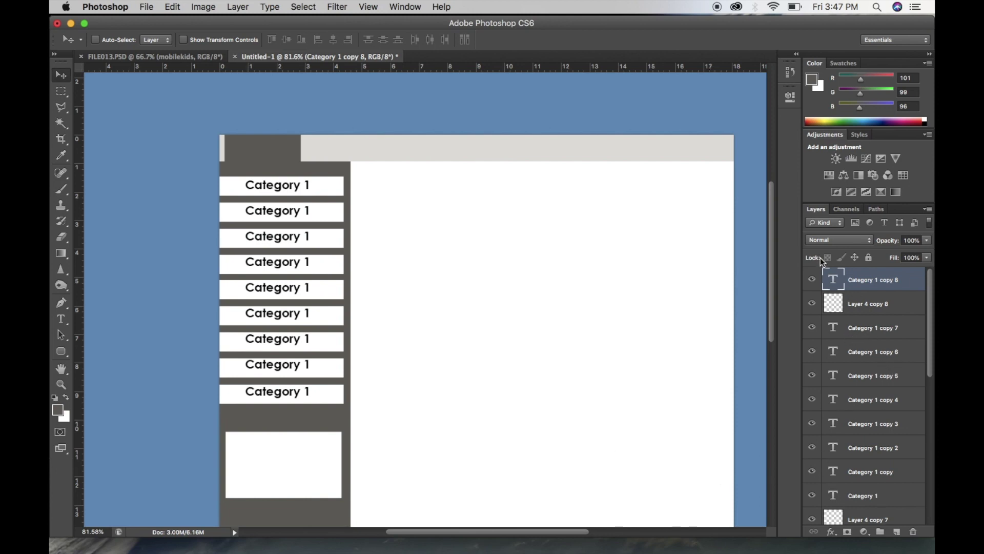
Step: Shorten the dark gray block in the header from below, leaving a narrow light gray gap above the sidebar
scroll(246, 363, down, 1)
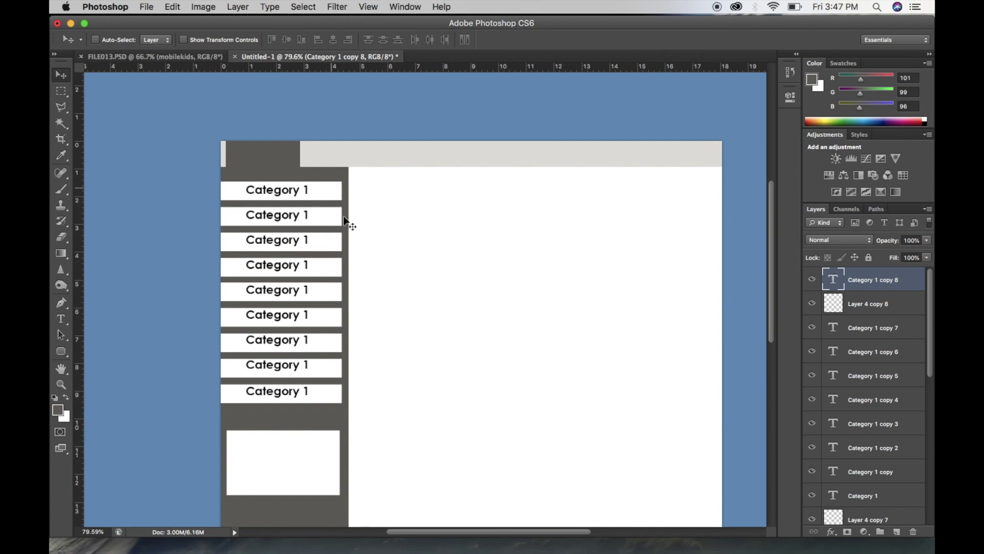
scroll(376, 341, right, 2)
scroll(376, 341, up, 2)
scroll(376, 341, down, 2)
scroll(376, 341, right, 2)
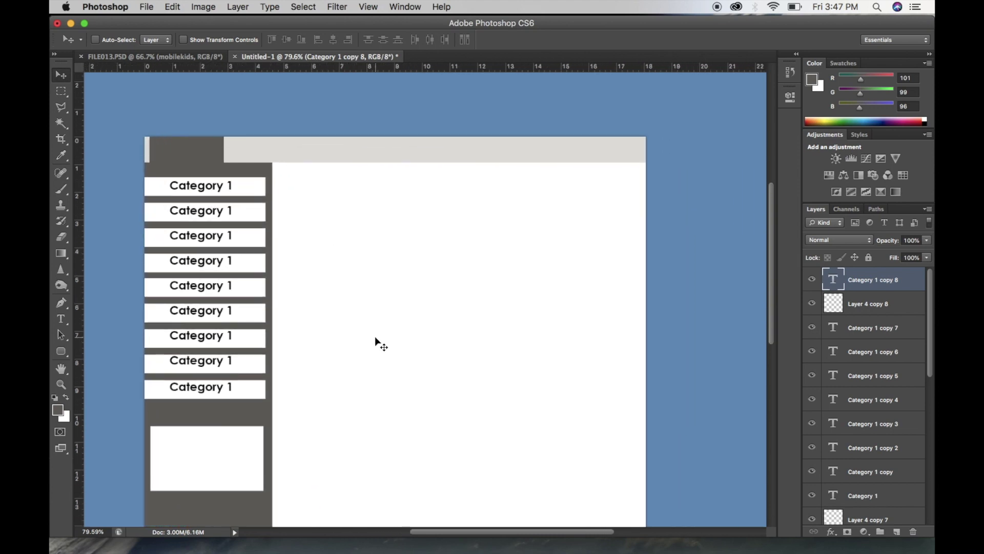
scroll(377, 339, down, 1)
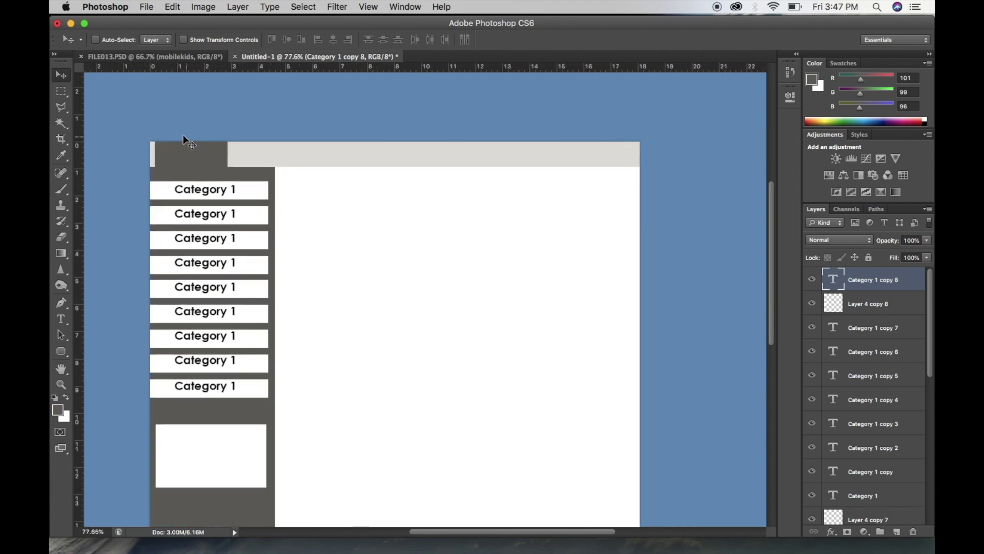
right_click(169, 149)
click(190, 157)
key(super+t)
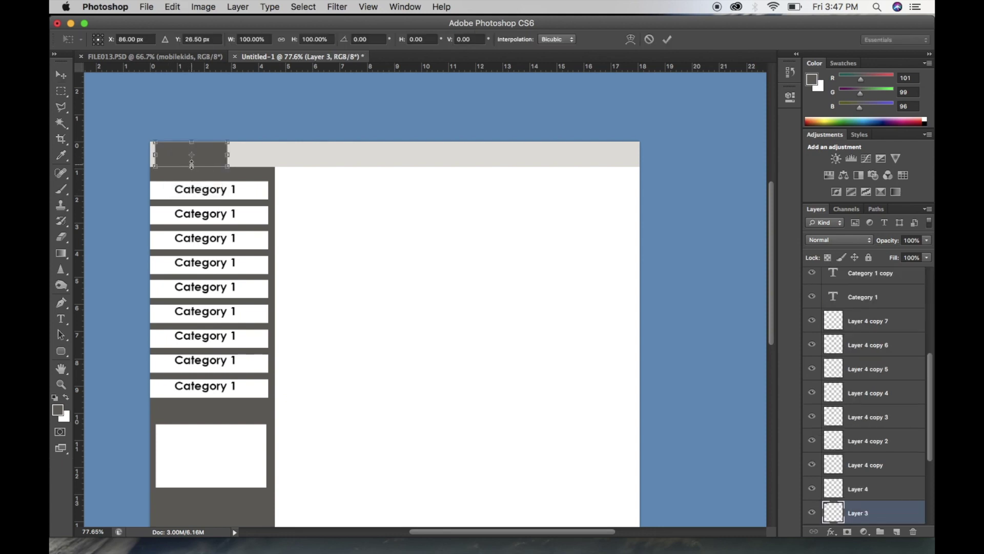
drag(192, 161, 191, 156)
key(Return)
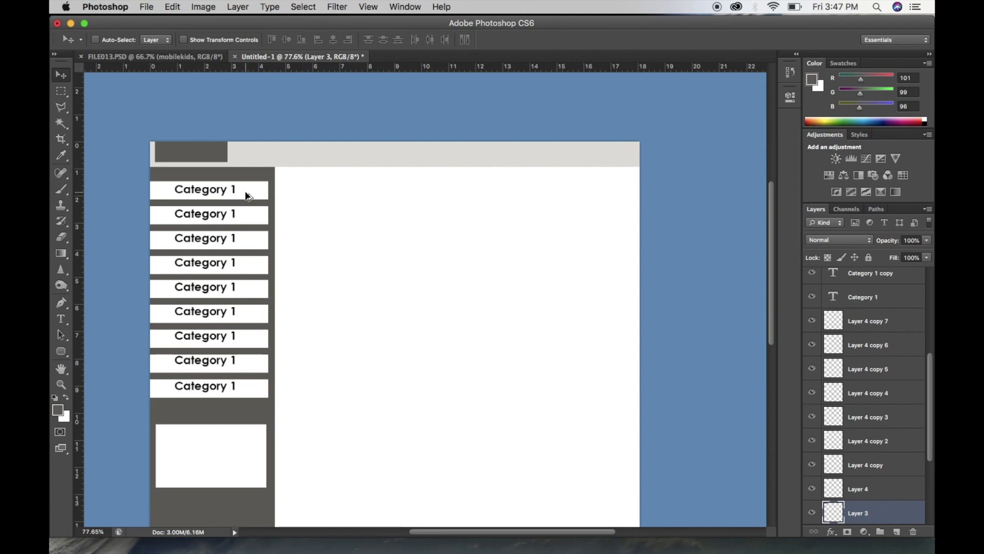
Step: Draw a small square at the header bar's right end and fill it with dark gray on a new layer
scroll(249, 195, down, 1)
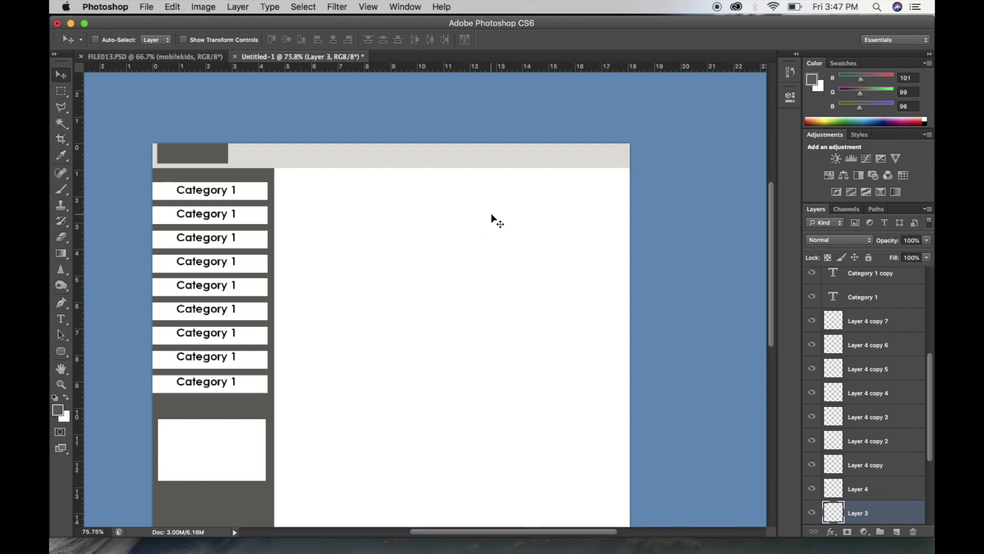
key(m)
drag(601, 146, 624, 165)
click(894, 531)
key(alt+BackSpace)
key(super+d)
key(v)
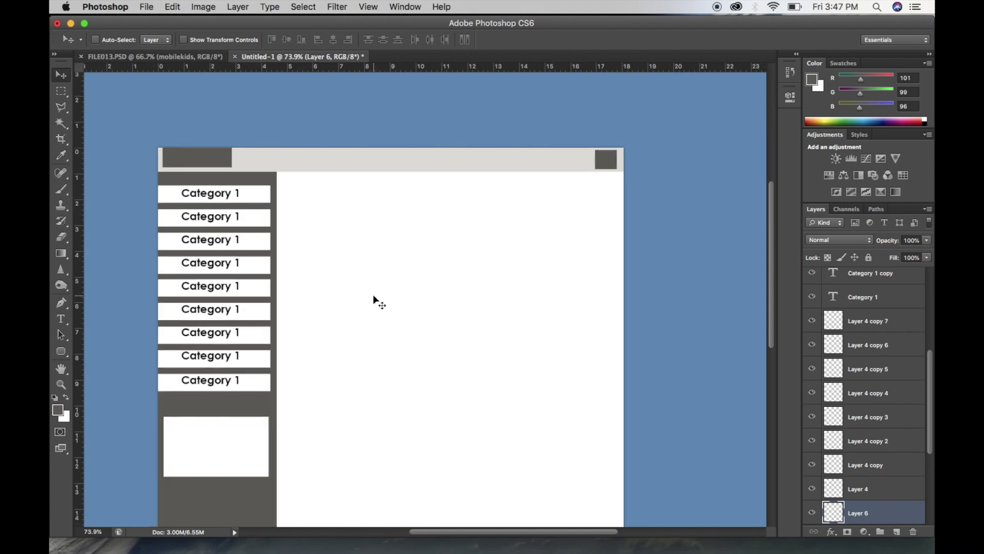
Step: Open the blending options of the first category bar's layer and enable a 4 px outside stroke
scroll(373, 295, down, 3)
scroll(374, 296, down, 2)
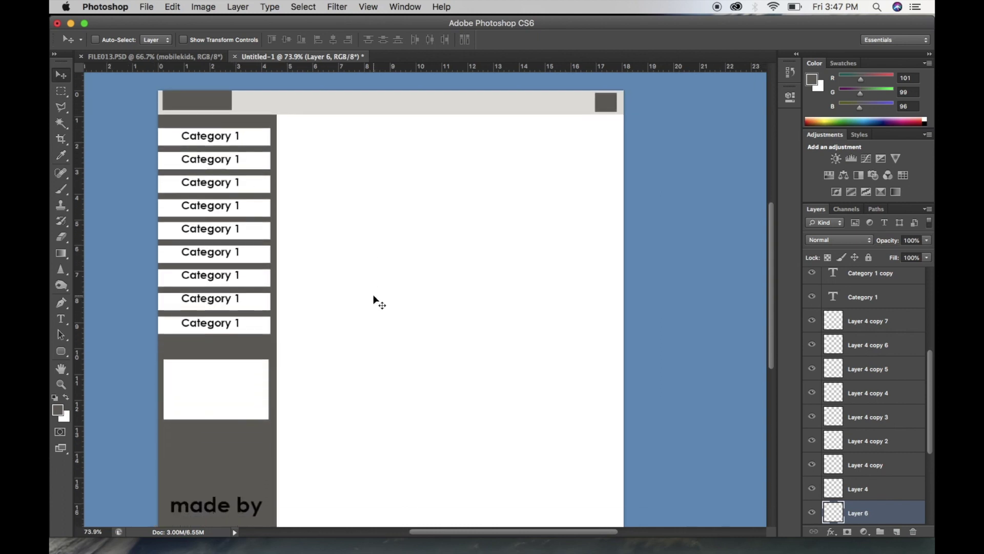
scroll(374, 295, down, 2)
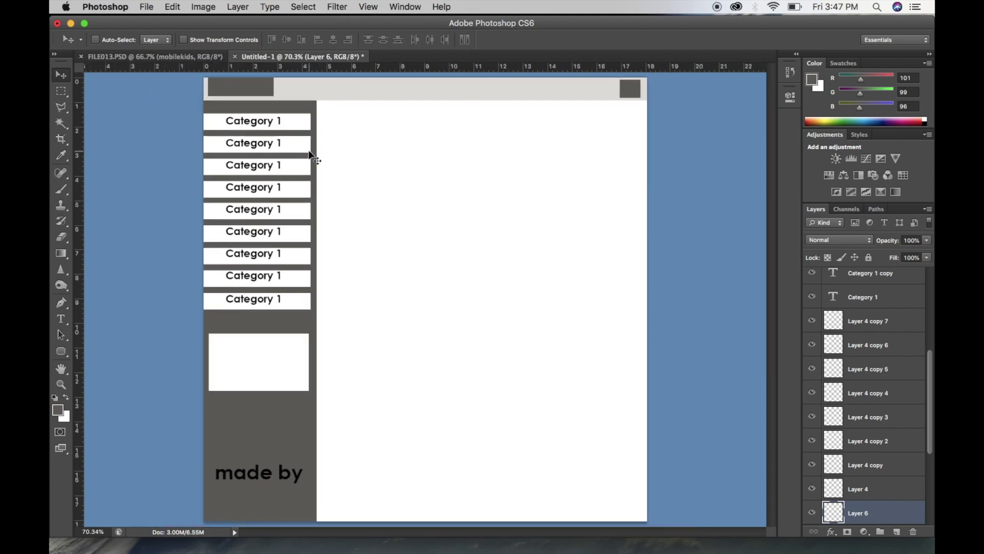
scroll(313, 156, up, 5)
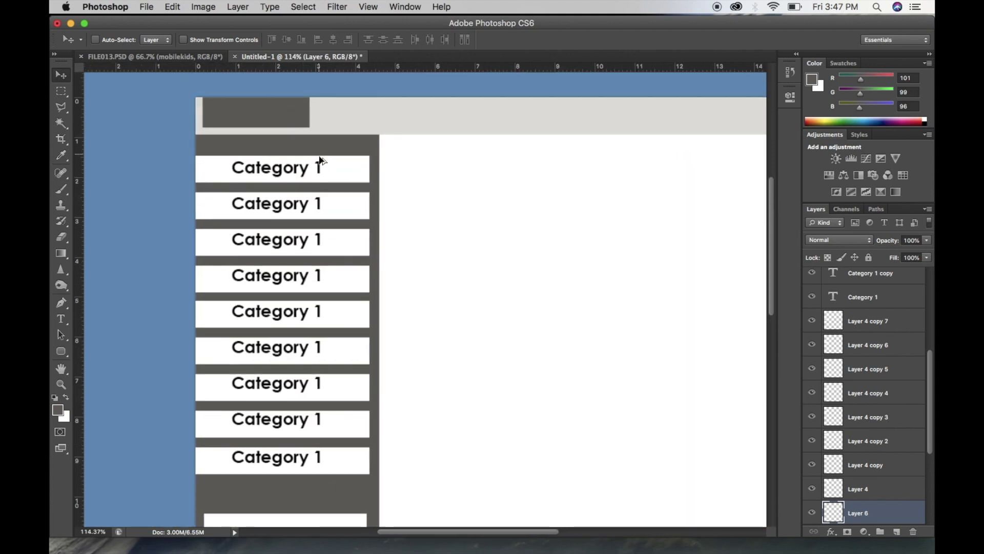
scroll(321, 159, up, 2)
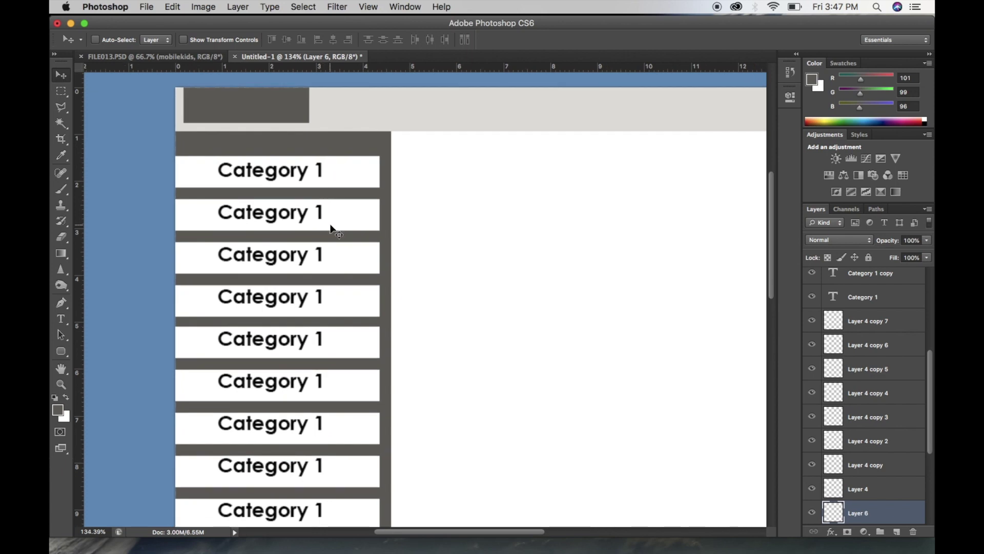
scroll(331, 229, right, 2)
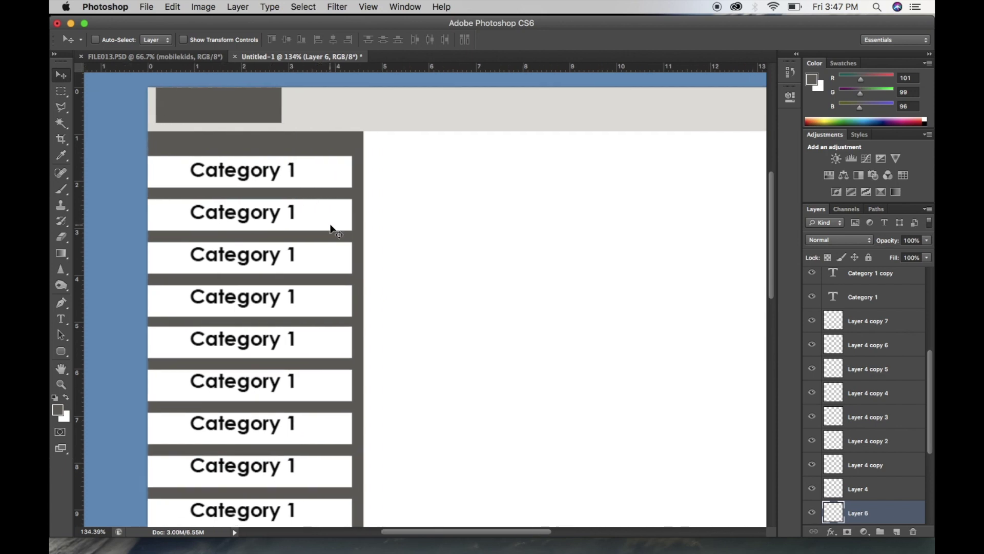
right_click(337, 162)
click(359, 173)
right_click(854, 490)
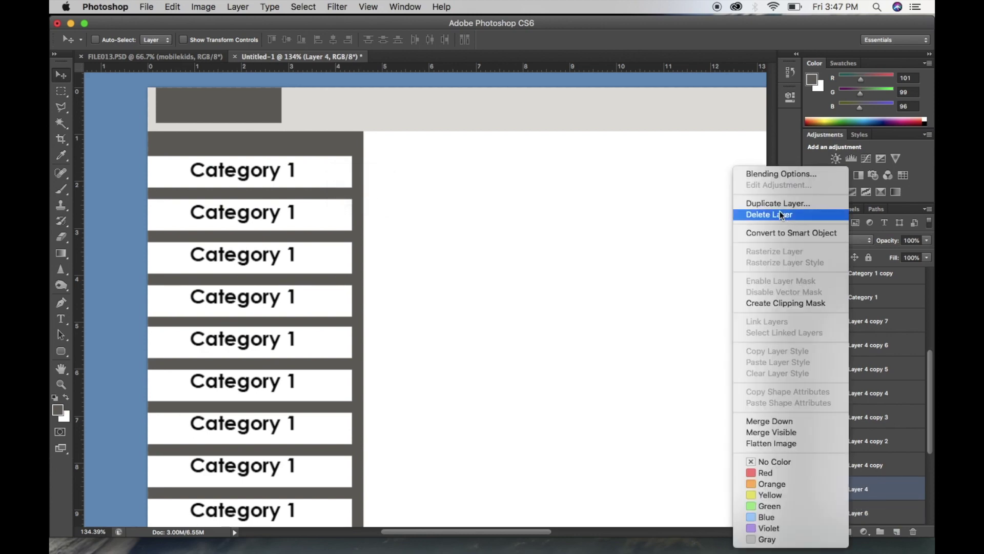
click(768, 174)
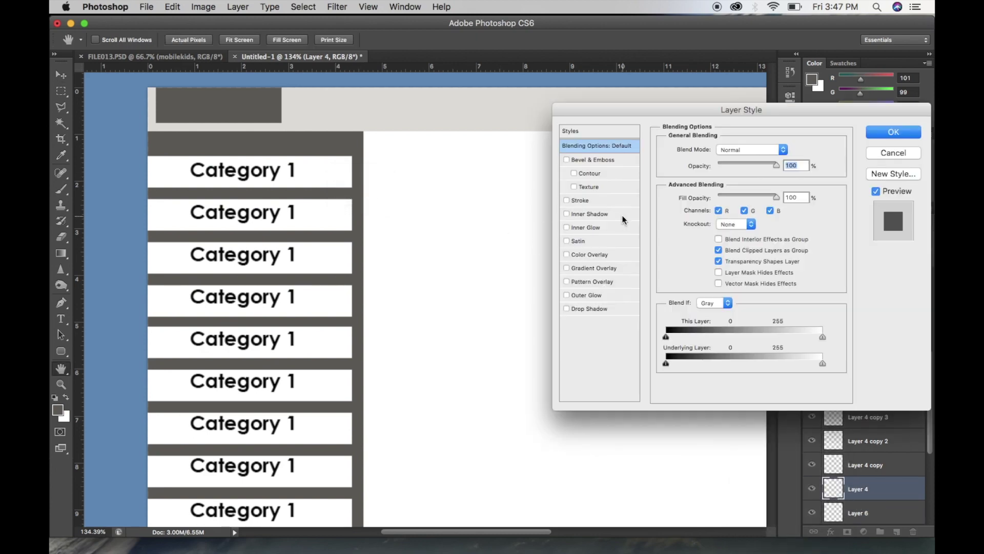
click(584, 202)
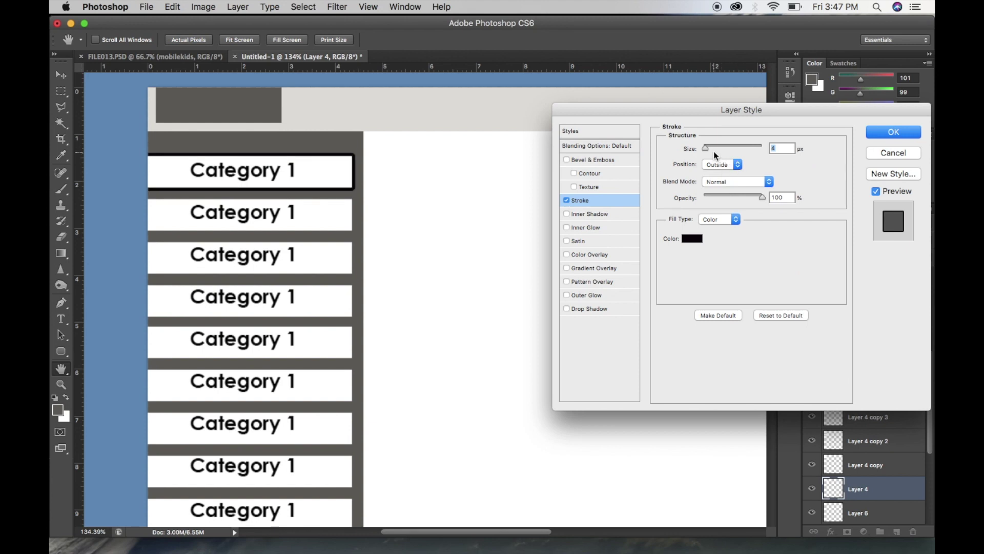
Step: Try yellow and blue shades for the first bar's stroke, and settle on a light lime green
click(693, 239)
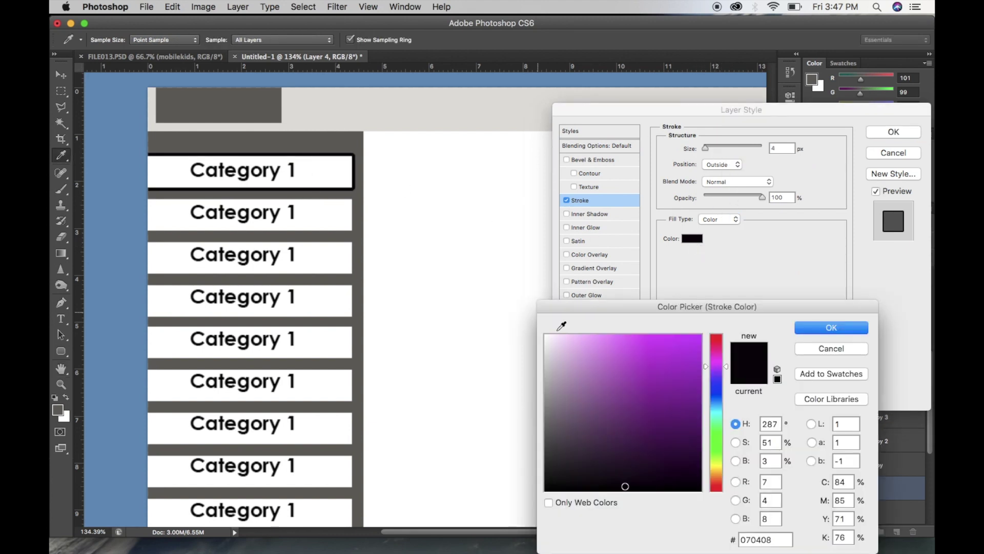
mouse_move(598, 440)
mouse_down()
mouse_move(546, 378)
mouse_move(558, 364)
mouse_move(534, 310)
mouse_move(561, 349)
mouse_move(555, 374)
mouse_move(566, 407)
mouse_up()
drag(717, 440, 720, 467)
mouse_move(681, 333)
mouse_down()
mouse_move(676, 373)
mouse_move(681, 334)
mouse_up()
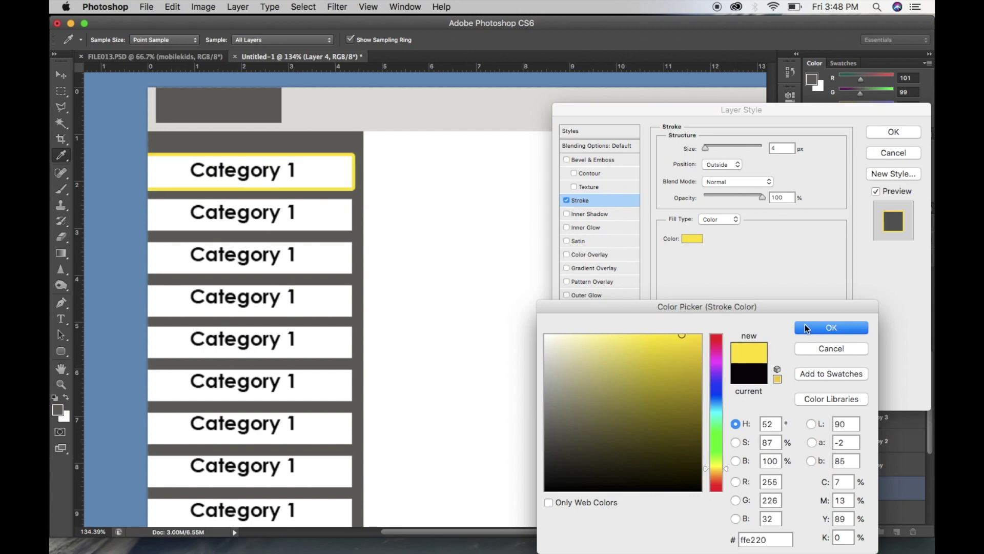
click(718, 385)
click(638, 337)
click(715, 358)
drag(715, 358, 719, 404)
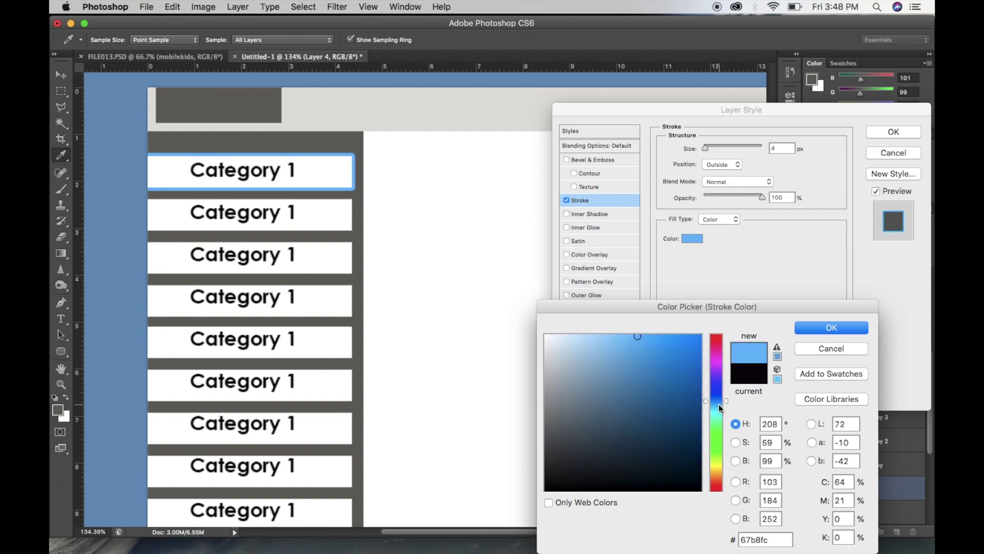
click(717, 455)
click(802, 329)
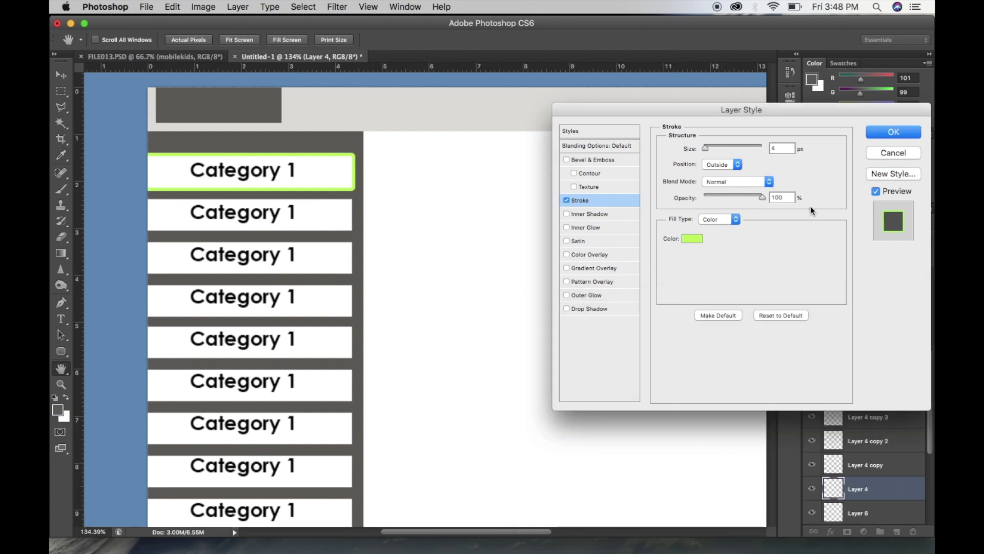
Step: Add an inner shadow to the first category bar with 59% opacity, 0 px distance and a slightly larger size, and apply the layer style
mouse_move(762, 197)
mouse_down()
mouse_move(740, 195)
mouse_move(796, 195)
mouse_up()
click(589, 212)
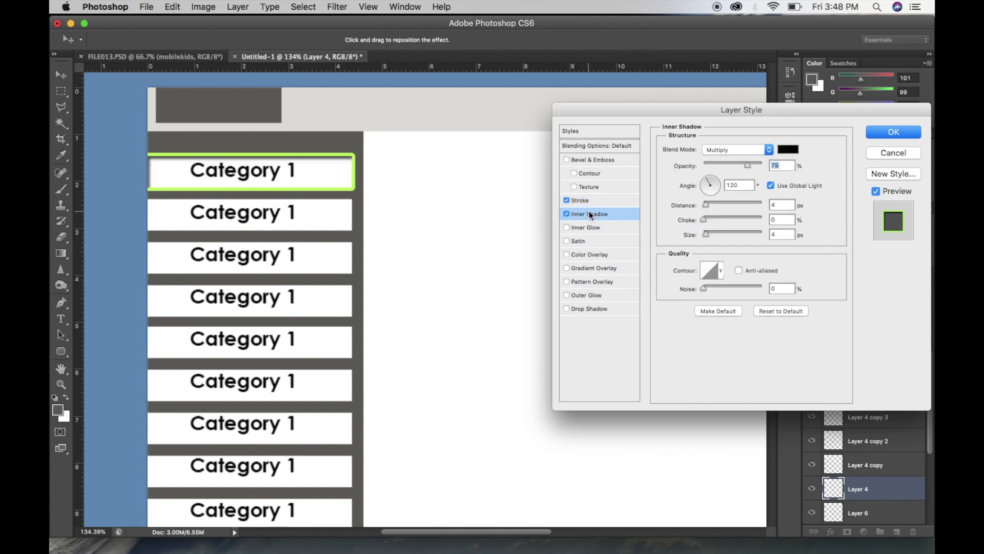
click(715, 165)
drag(691, 208, 682, 208)
drag(717, 163, 732, 165)
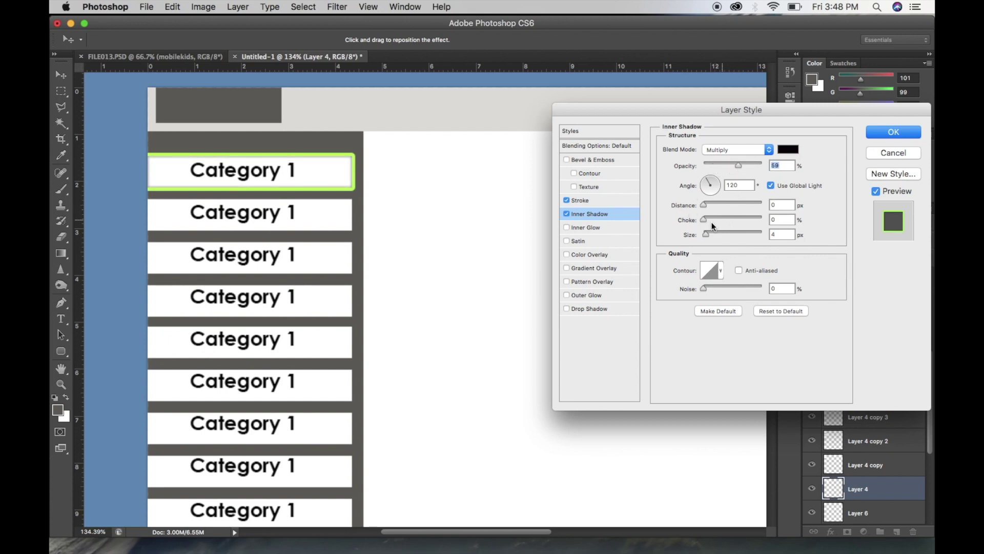
drag(706, 235, 708, 234)
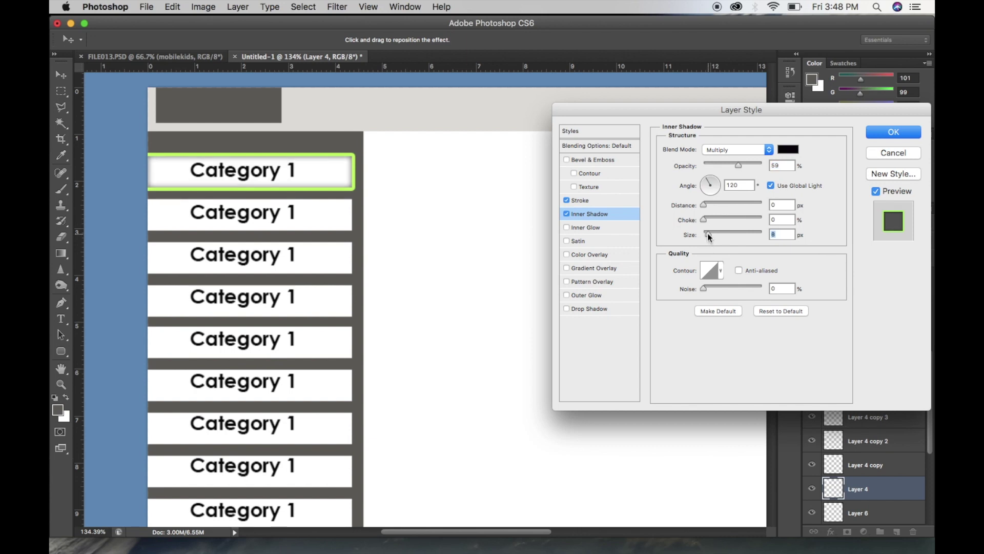
click(903, 132)
Step: Select a large content area beside the sidebar below the header and fill it with light gray e5e4e2 on a new layer
scroll(199, 180, down, 2)
scroll(199, 179, down, 4)
scroll(201, 185, right, 2)
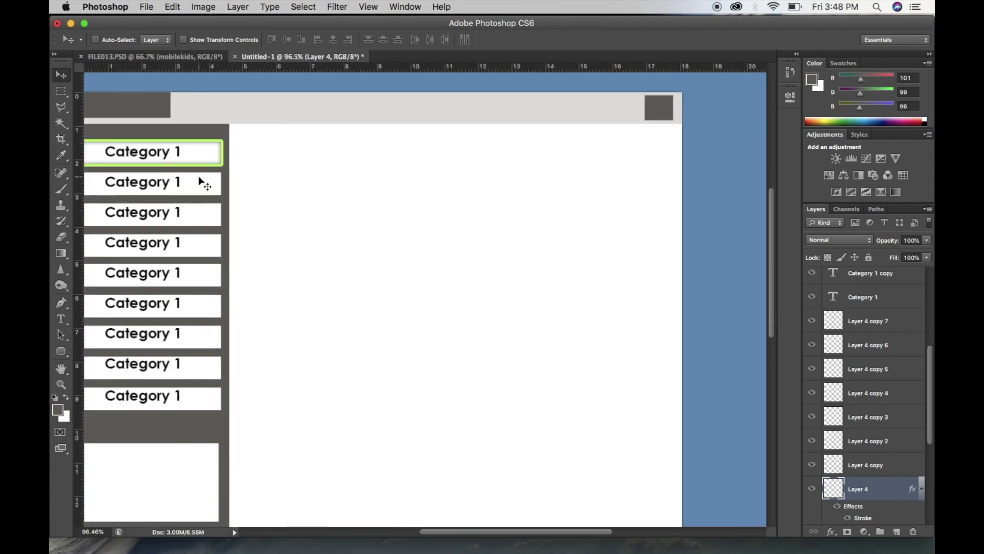
scroll(201, 183, down, 3)
scroll(201, 180, left, 2)
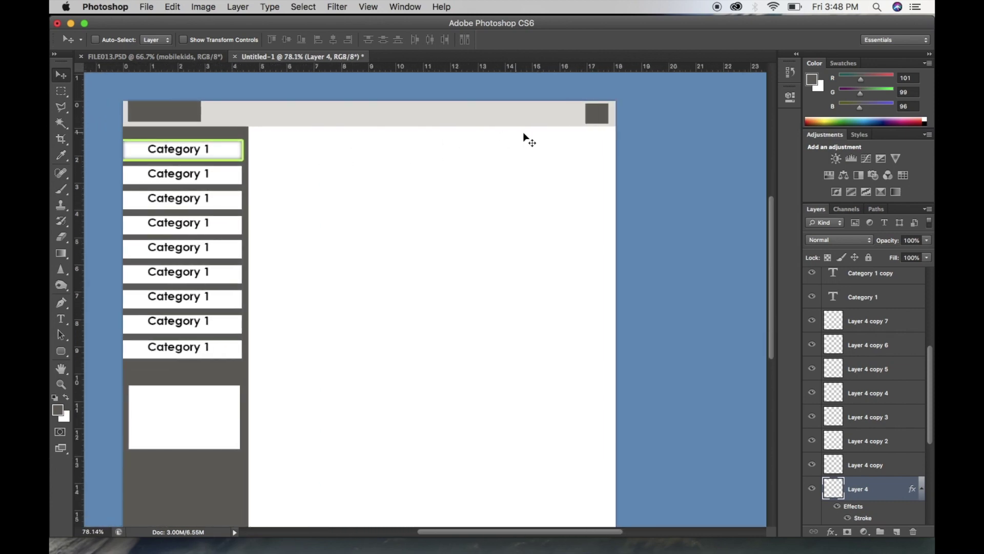
click(61, 91)
drag(265, 157, 599, 514)
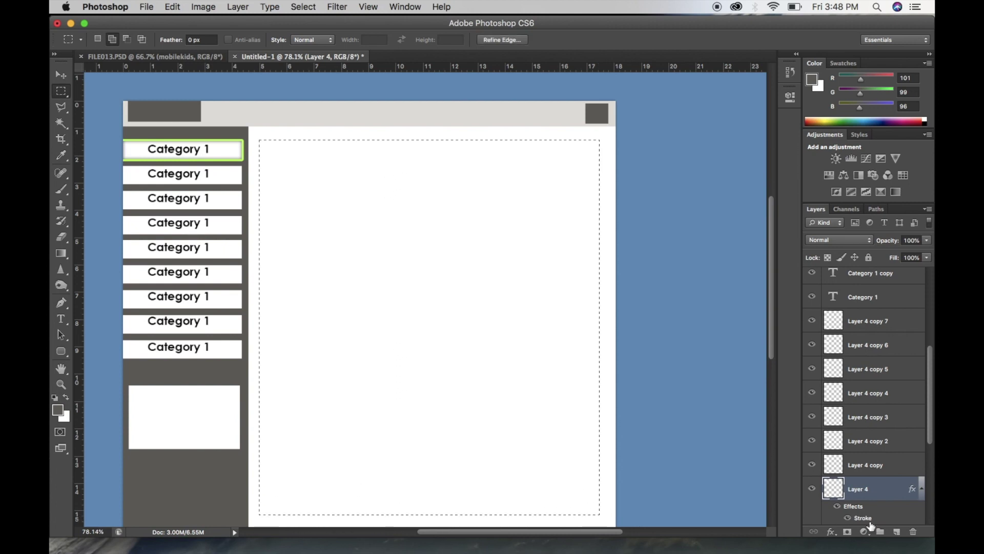
click(897, 531)
click(55, 409)
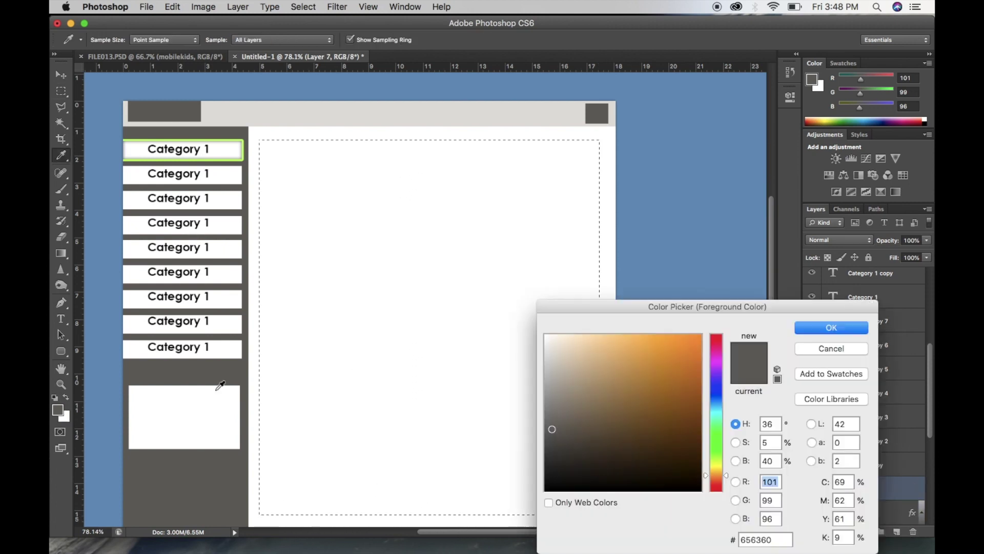
click(547, 350)
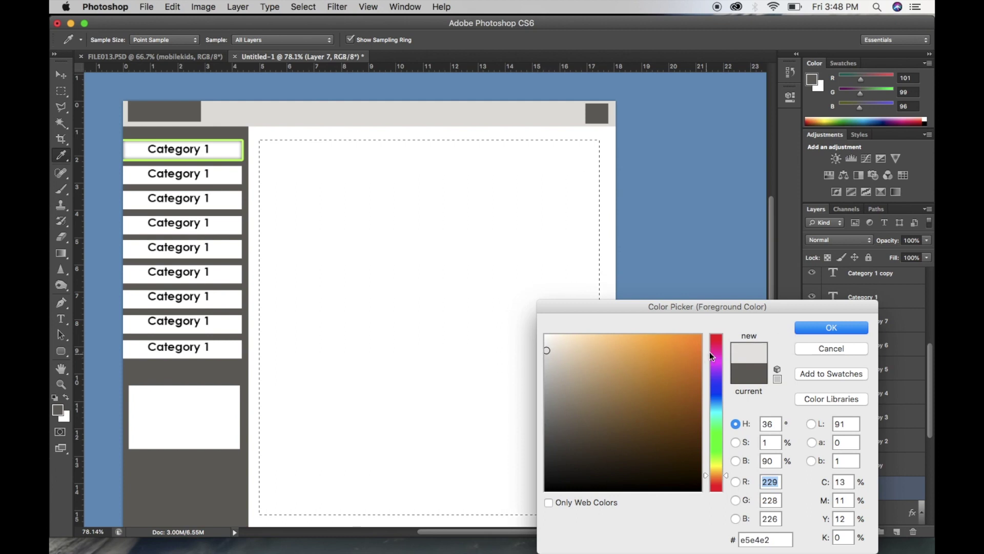
click(804, 327)
key(alt+BackSpace)
key(super+d)
key(v)
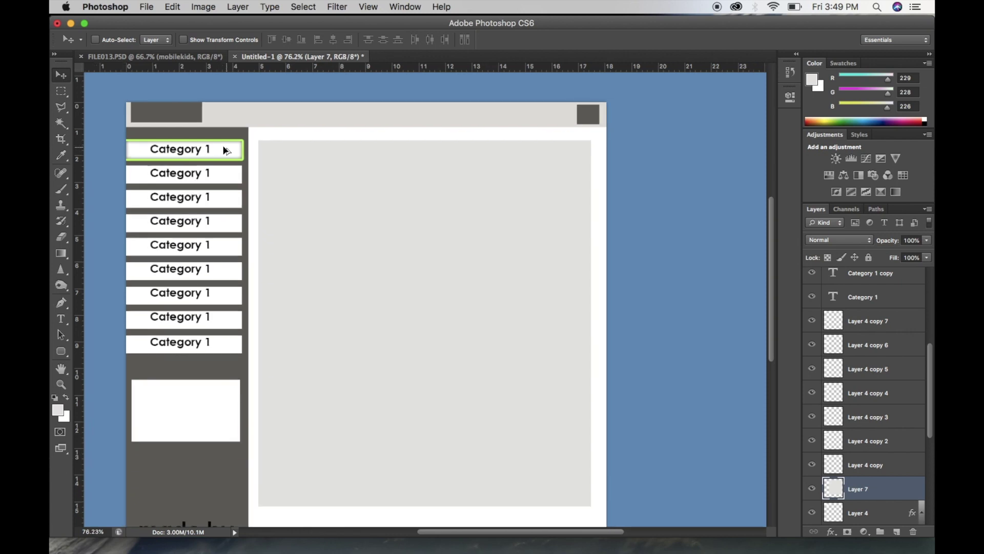
Step: Select a strip about 0.25 cm wide along the page's full right edge and fill it with light gray on a new layer
scroll(226, 152, down, 2)
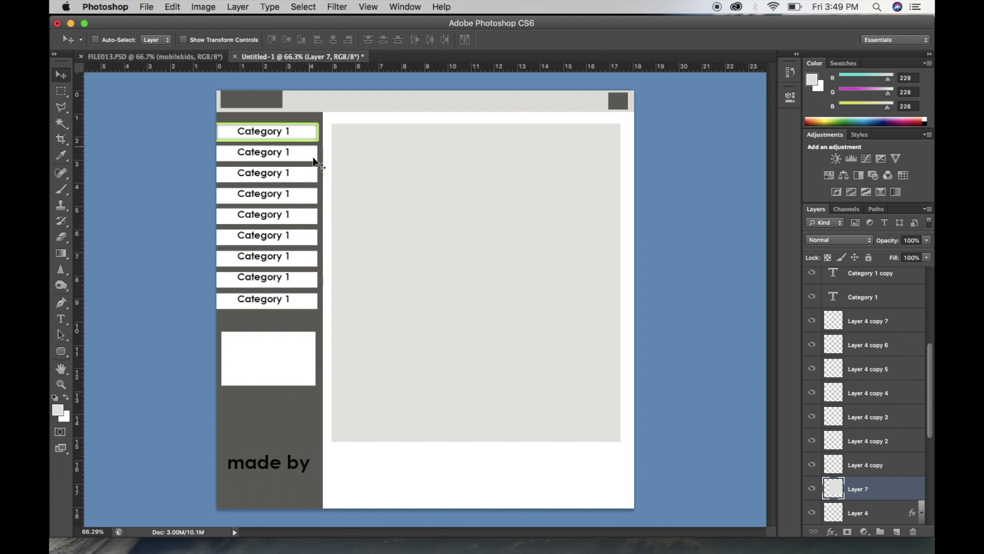
scroll(316, 164, down, 1)
scroll(316, 172, up, 3)
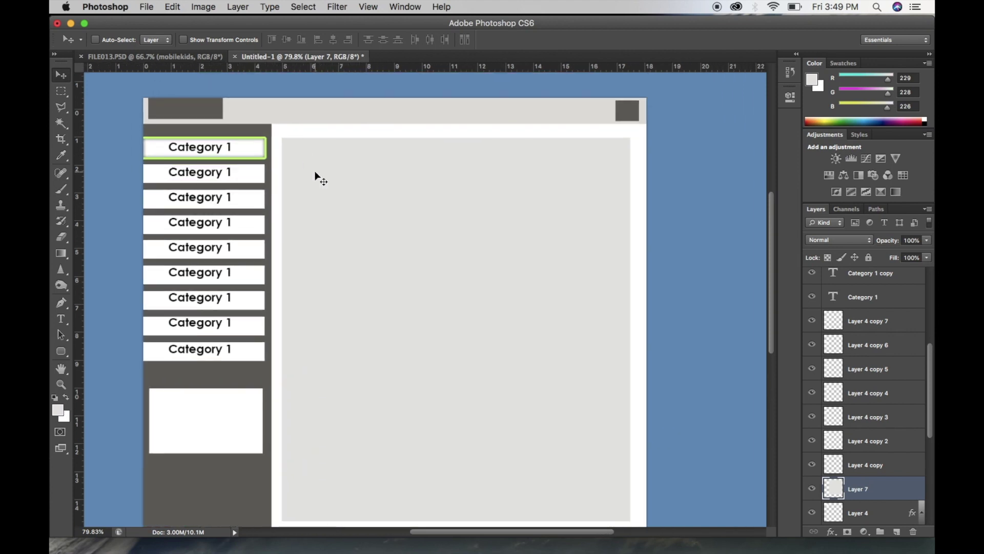
scroll(315, 174, down, 1)
scroll(316, 174, right, 2)
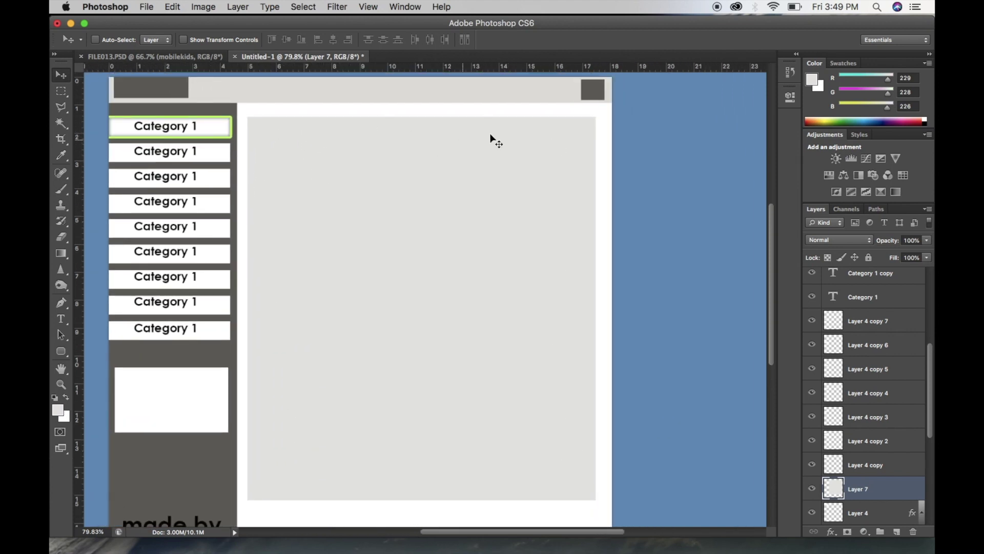
click(61, 92)
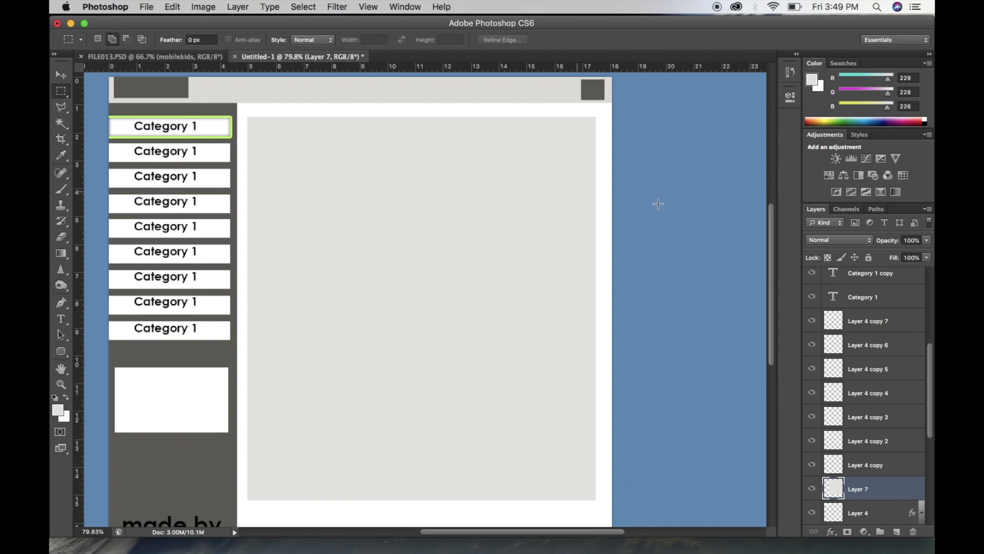
drag(650, 93, 606, 514)
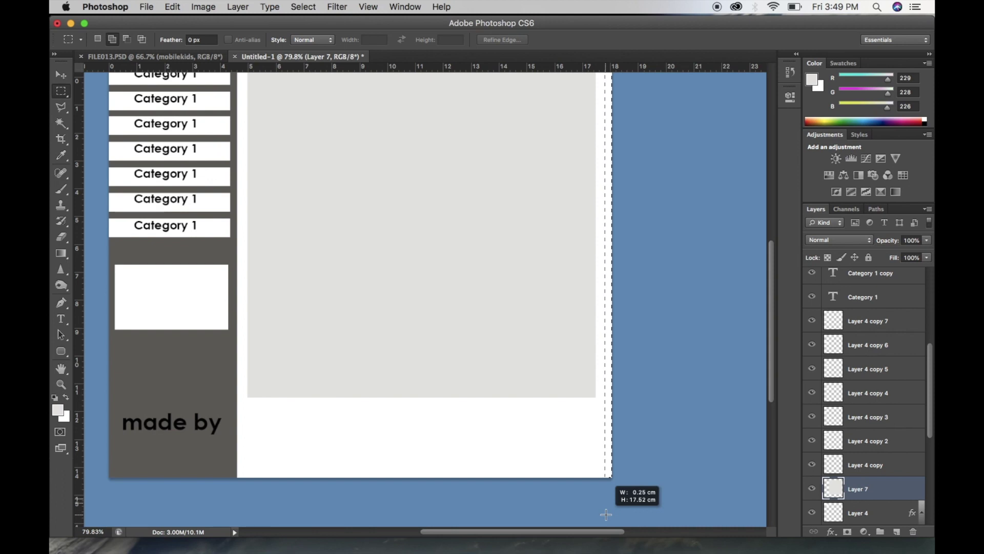
click(639, 410)
drag(639, 410, 640, 411)
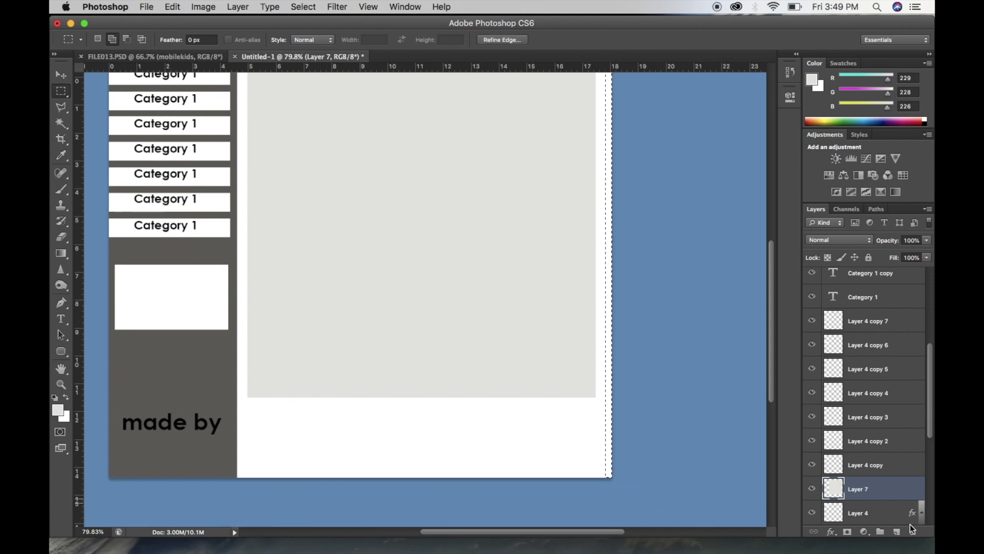
click(896, 532)
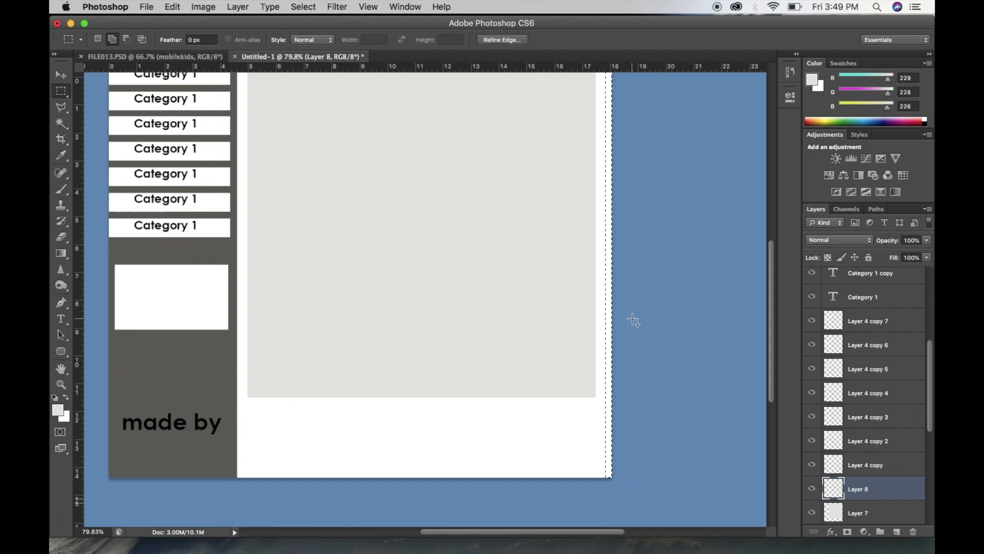
key(alt+BackSpace)
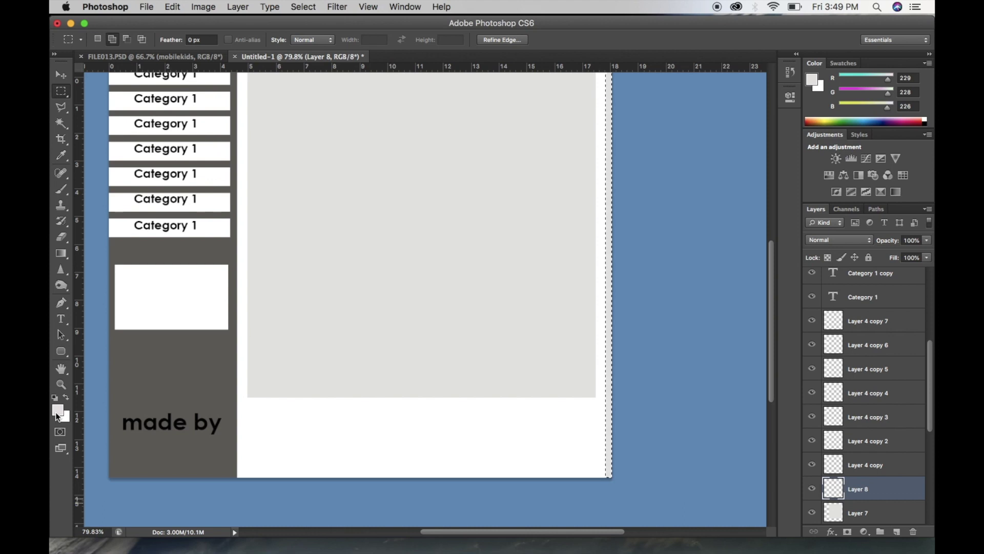
key(super+d)
Step: Create a narrow scrollbar handle near the upper end of the light gray strip, filled with dark gray 656360 on a new layer
scroll(496, 260, up, 5)
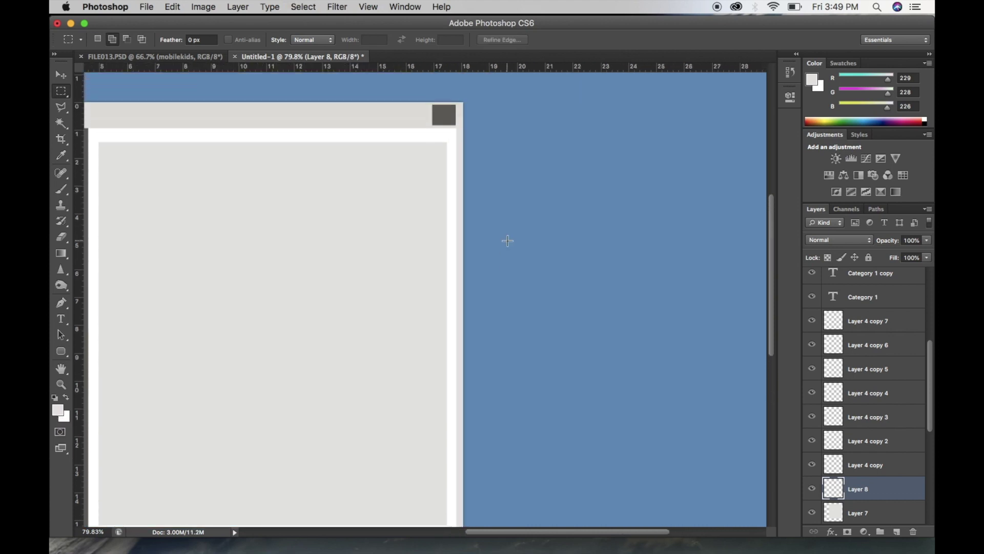
scroll(459, 135, up, 1)
drag(459, 138, 467, 221)
click(902, 533)
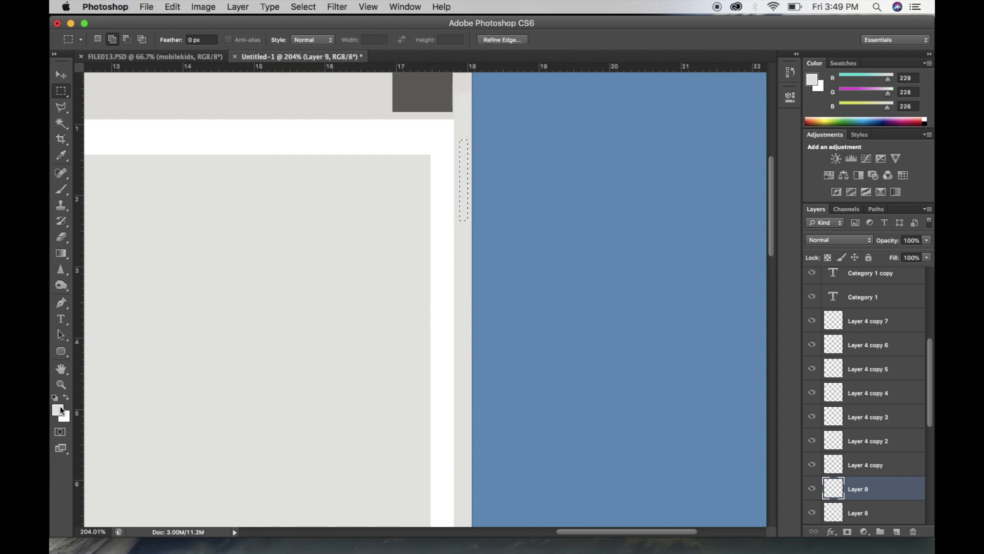
click(58, 411)
click(418, 97)
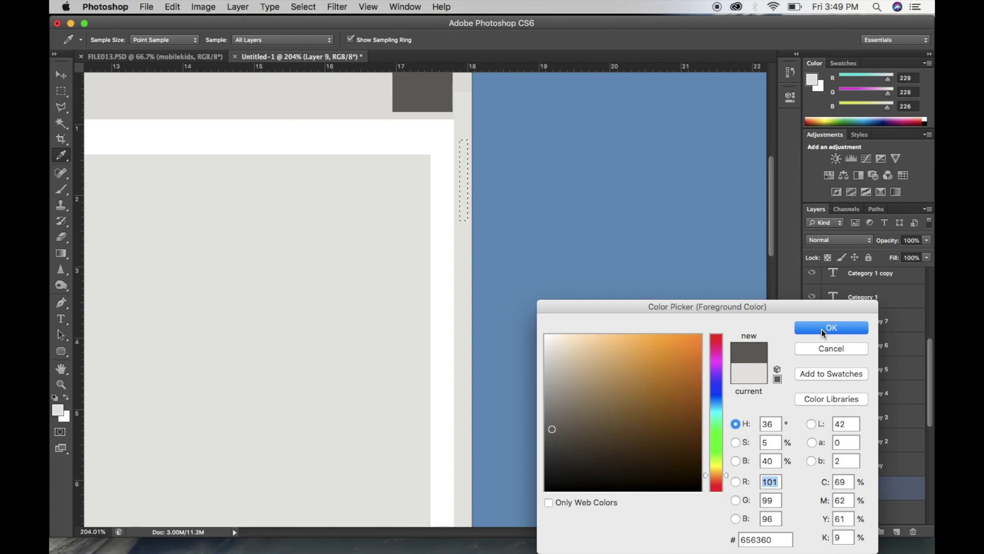
click(821, 328)
key(alt+BackSpace)
key(ctrl+d)
key(ctrl+0)
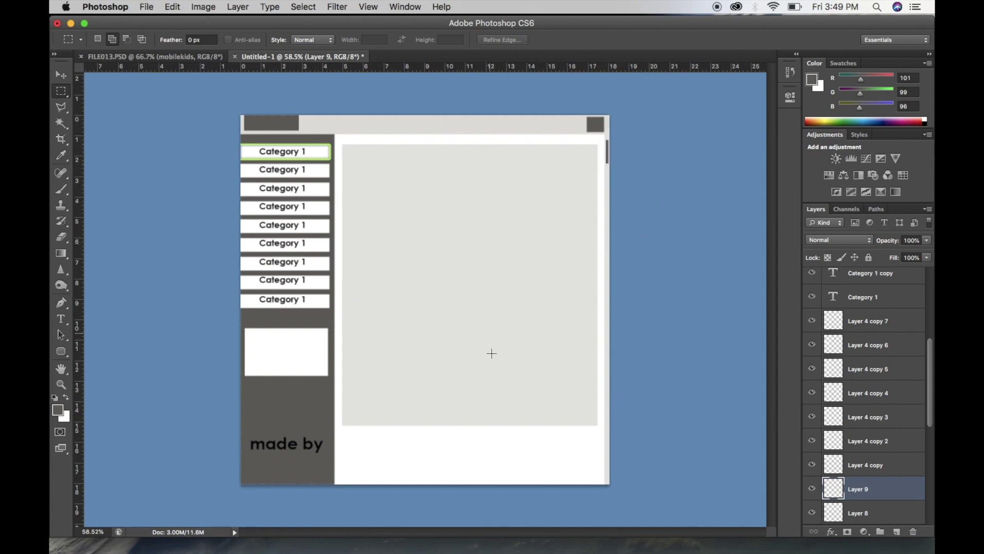
Step: Select the layers of the scrollbar strip and its handle in turn directly from the canvas
key(v)
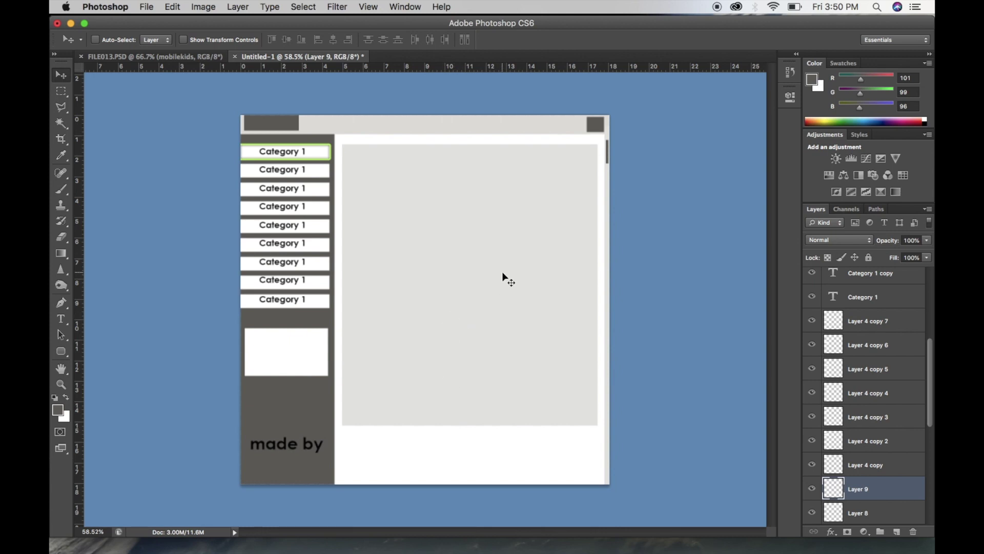
right_click(608, 163)
click(613, 154)
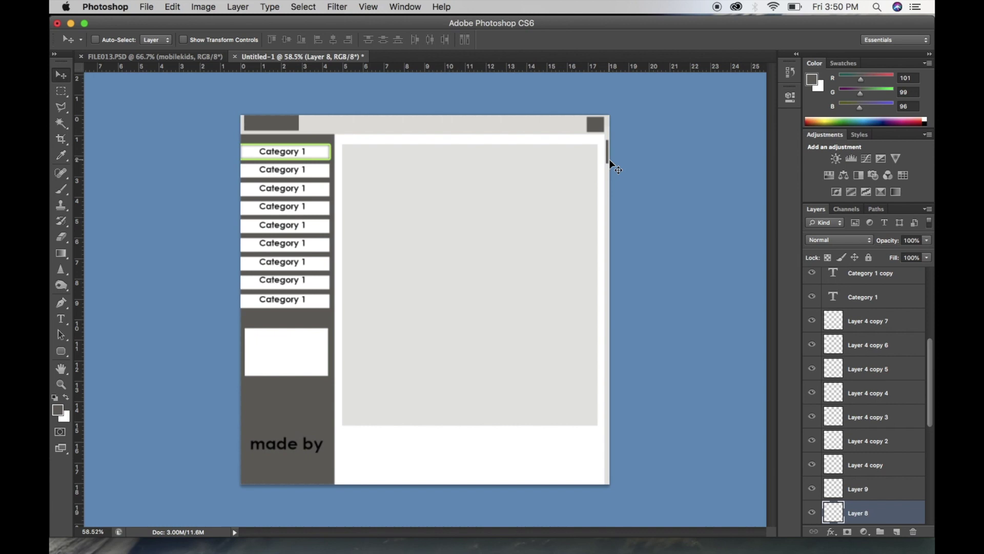
scroll(377, 152, up, 2)
scroll(377, 153, up, 1)
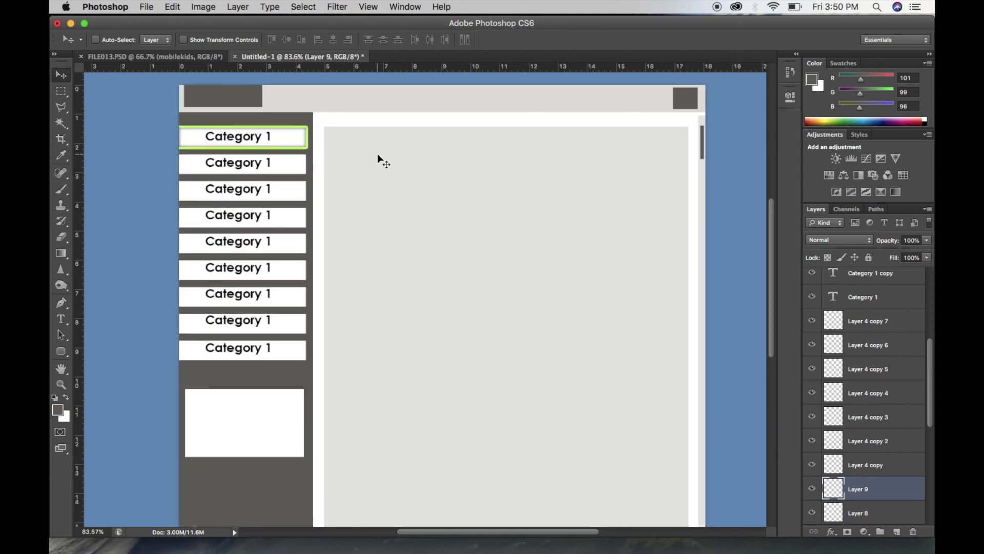
Step: Examine the Employee Engagement button in FILE013.PSD up close and select its layer from the canvas
click(168, 56)
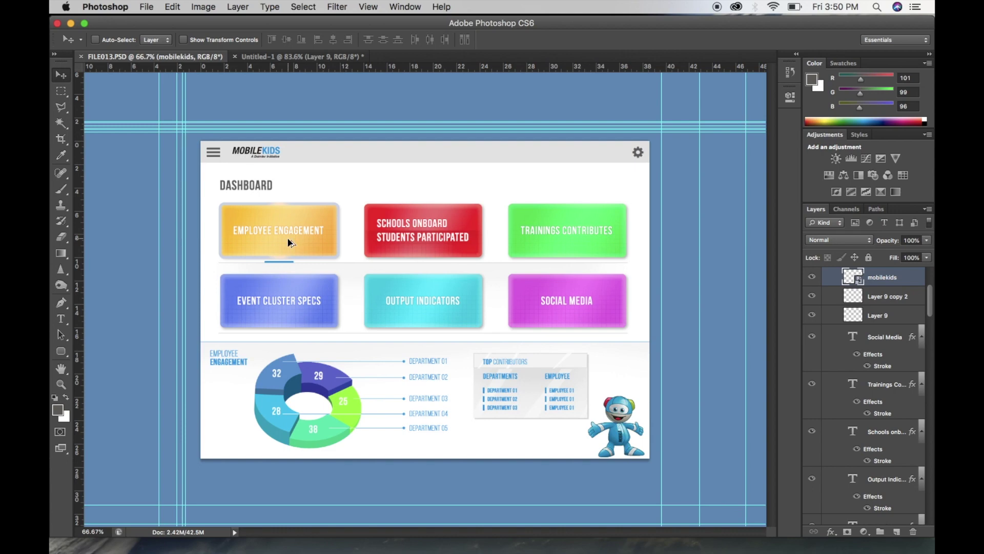
scroll(288, 240, up, 3)
scroll(289, 238, left, 5)
scroll(288, 238, up, 2)
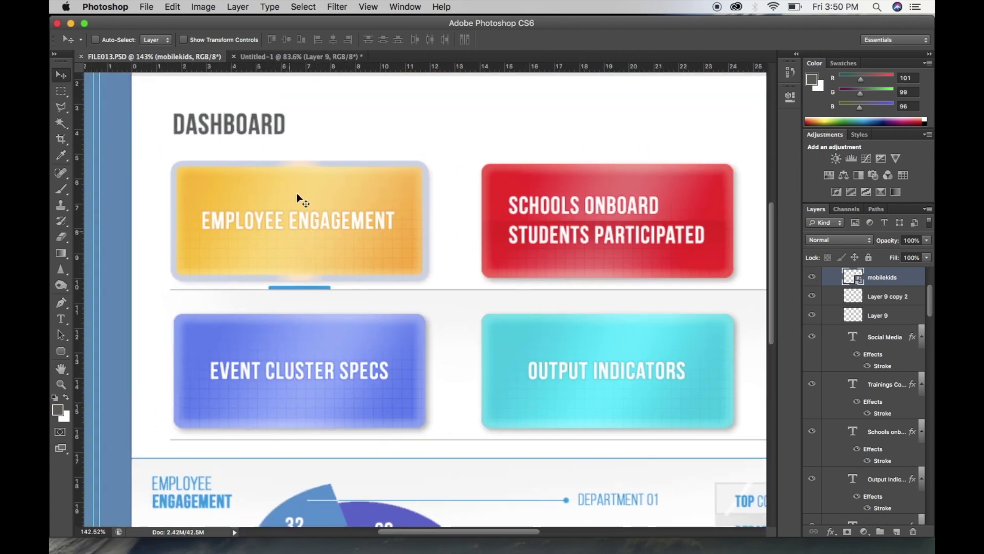
right_click(306, 196)
click(321, 201)
mouse_move(314, 195)
mouse_down()
mouse_move(311, 169)
mouse_move(375, 200)
mouse_move(281, 198)
mouse_move(337, 195)
mouse_move(293, 208)
mouse_move(310, 177)
mouse_move(329, 211)
mouse_move(287, 205)
mouse_move(326, 199)
mouse_move(319, 203)
mouse_up()
Step: Return to the Untitled-1 document and draw a rounded rectangle about 275 by 120 px in the content area's upper left part
click(328, 54)
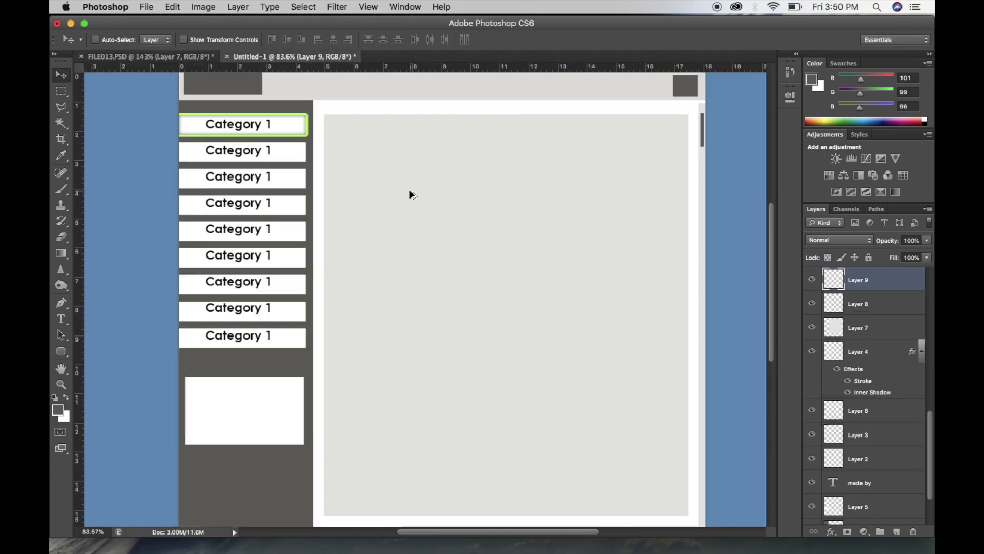
scroll(409, 194, up, 2)
scroll(409, 195, right, 3)
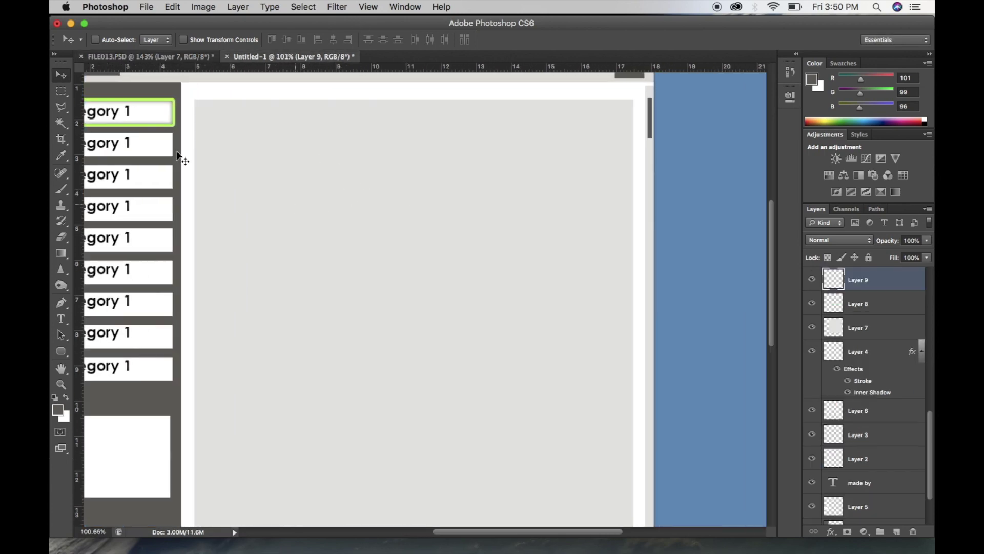
click(61, 351)
drag(218, 163, 388, 237)
Step: Set the rounded rectangle's stroke width to 0 pt and its fill to light yellow, and select the scrollbar handle's layer
scroll(352, 209, up, 3)
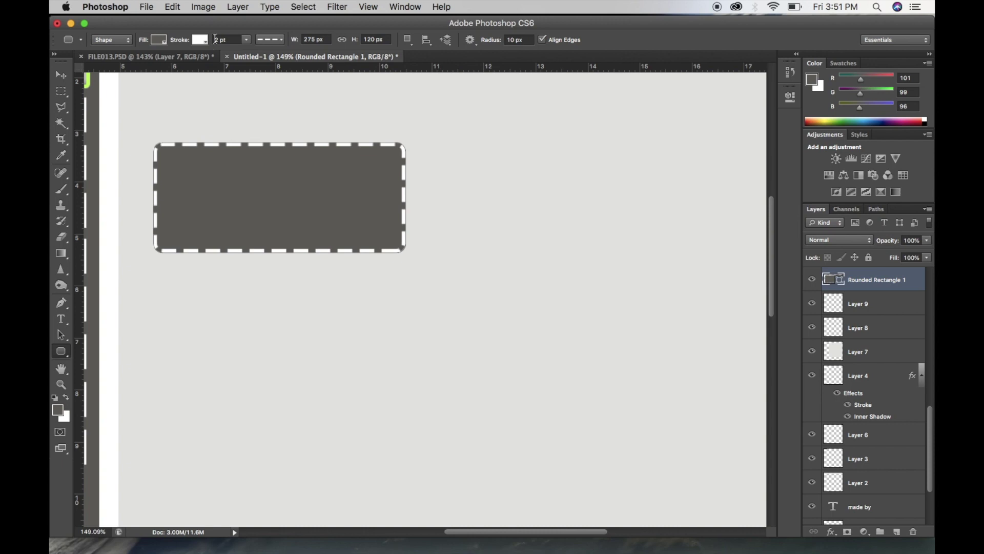
click(247, 39)
drag(245, 48, 171, 44)
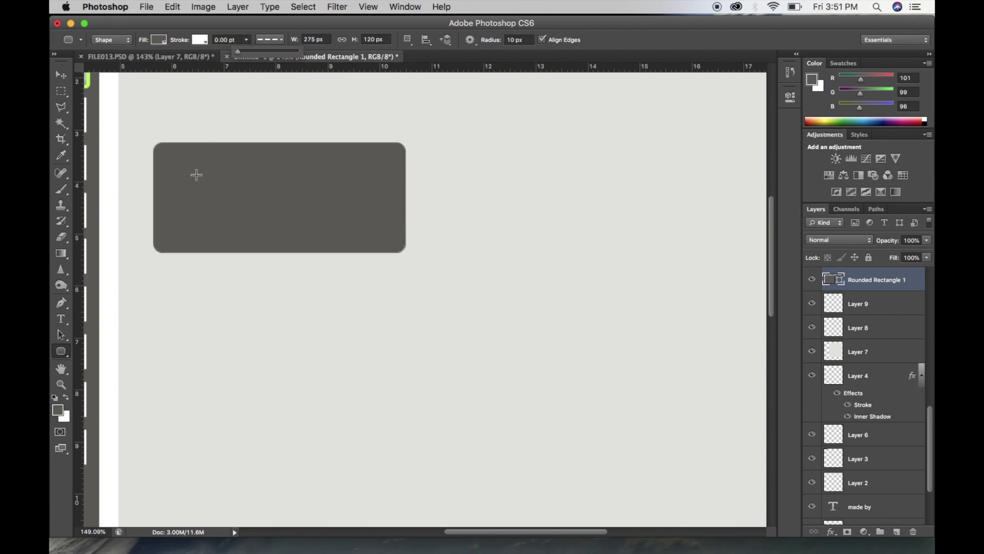
click(159, 39)
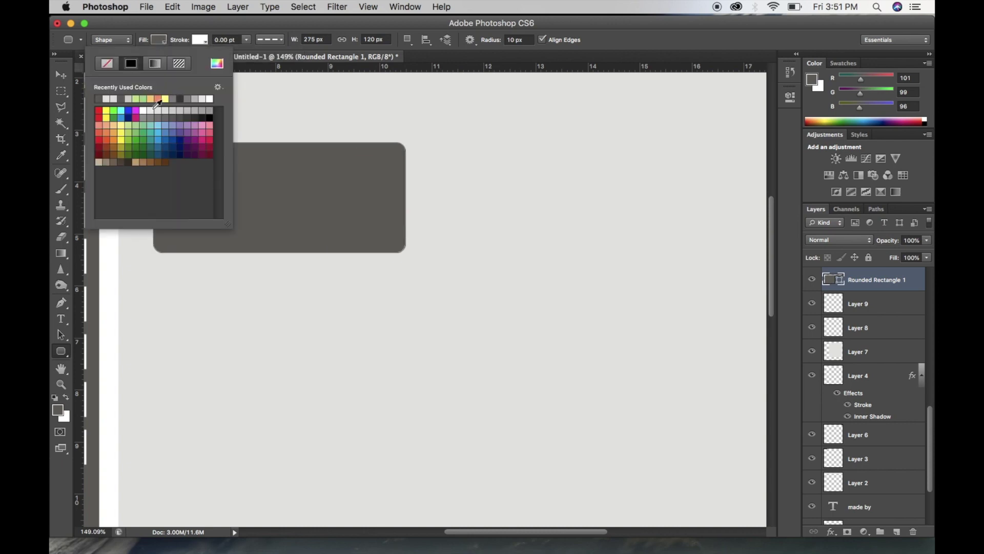
click(121, 131)
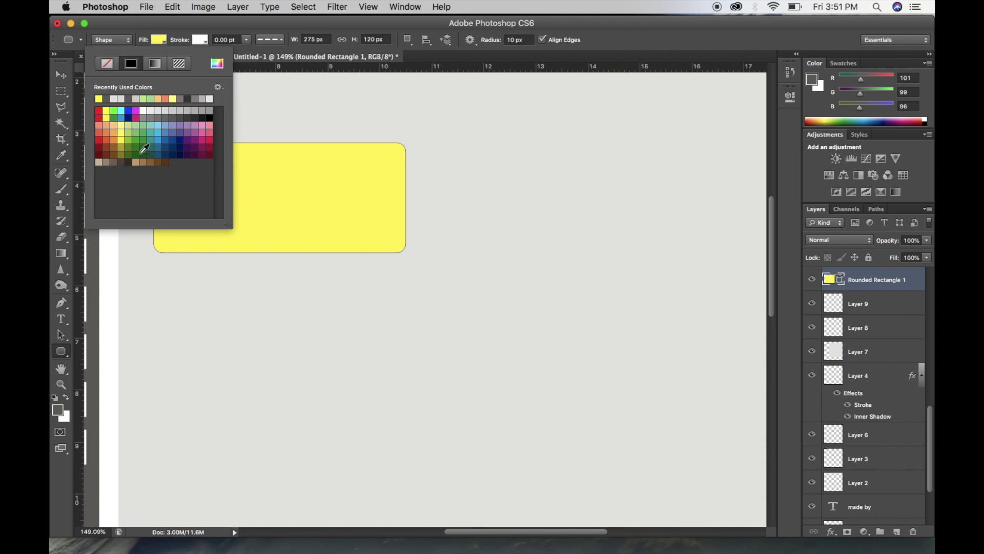
click(61, 75)
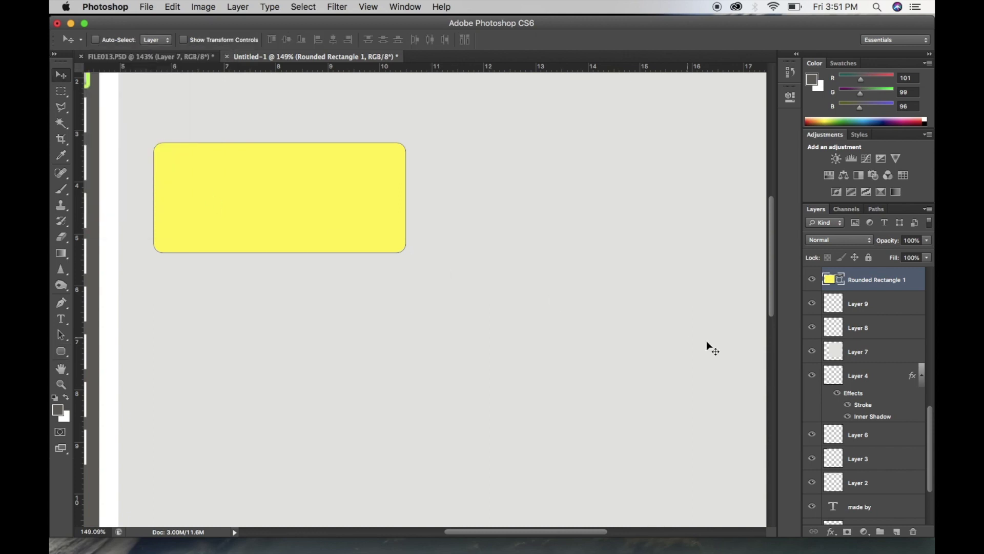
click(871, 308)
scroll(407, 208, up, 3)
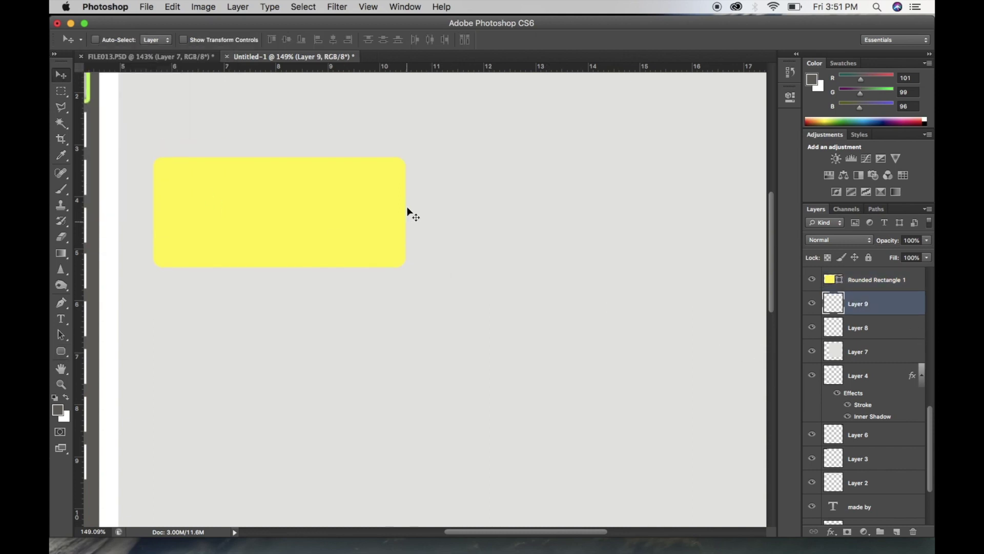
scroll(407, 207, left, 1)
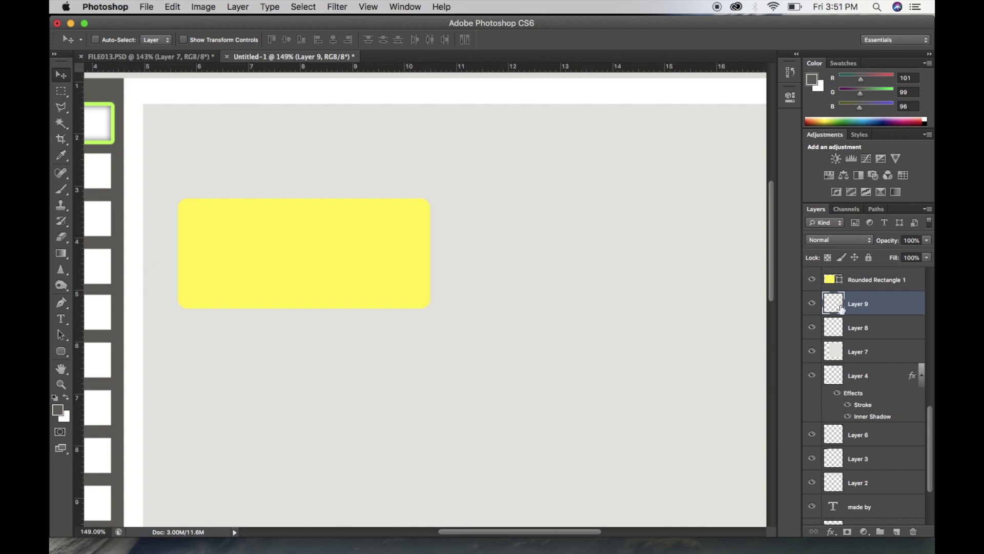
Step: Load the yellow rounded rectangle's outline as a selection and add a new layer above it
click(875, 281)
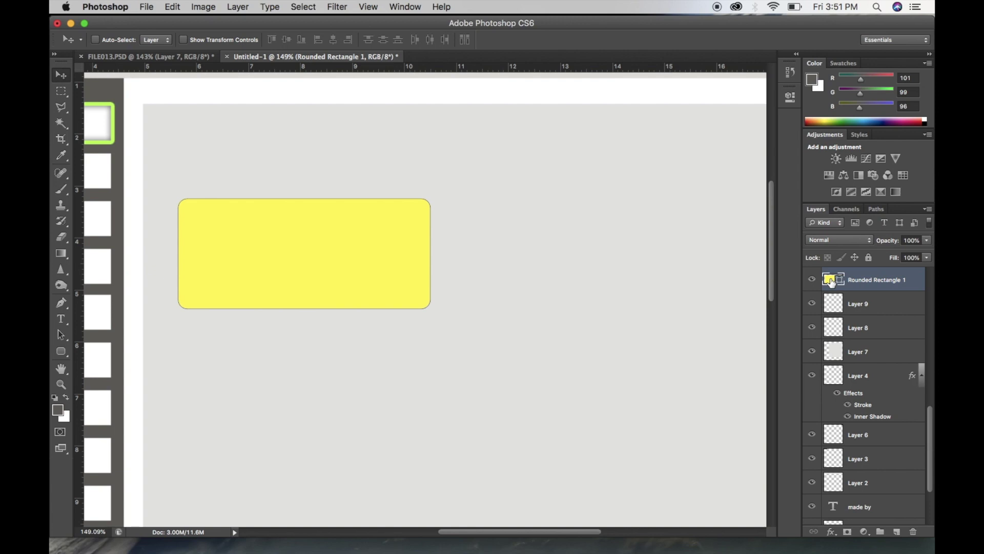
super+click(831, 282)
click(897, 532)
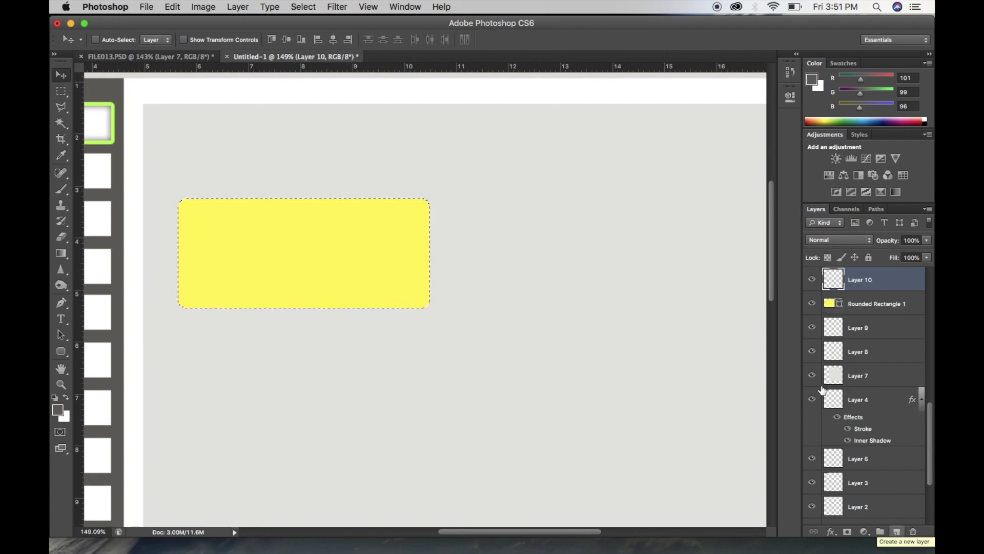
Step: Edit the white-to-red fading gradient so that its end color stop at 99% is yellow, with 0% opacity at the end
click(61, 256)
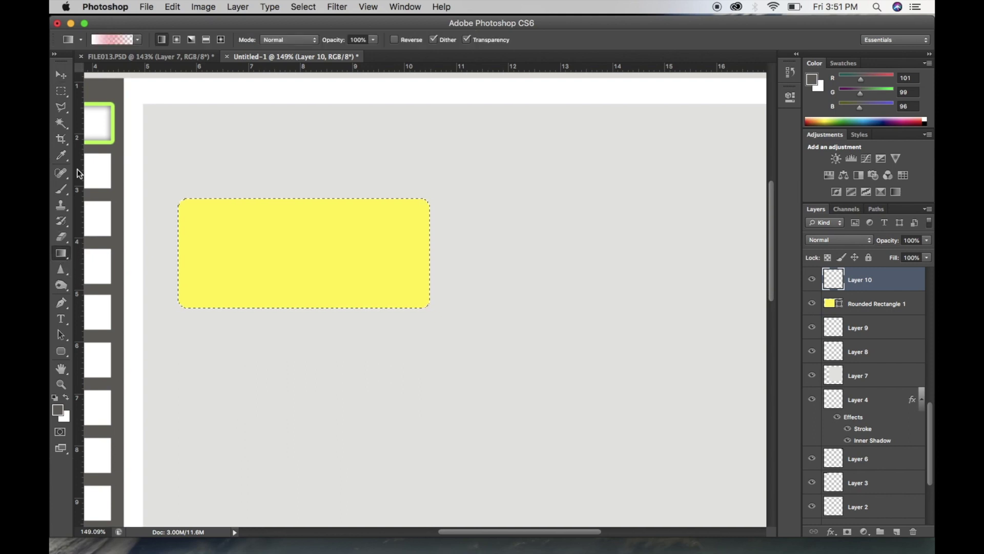
click(120, 41)
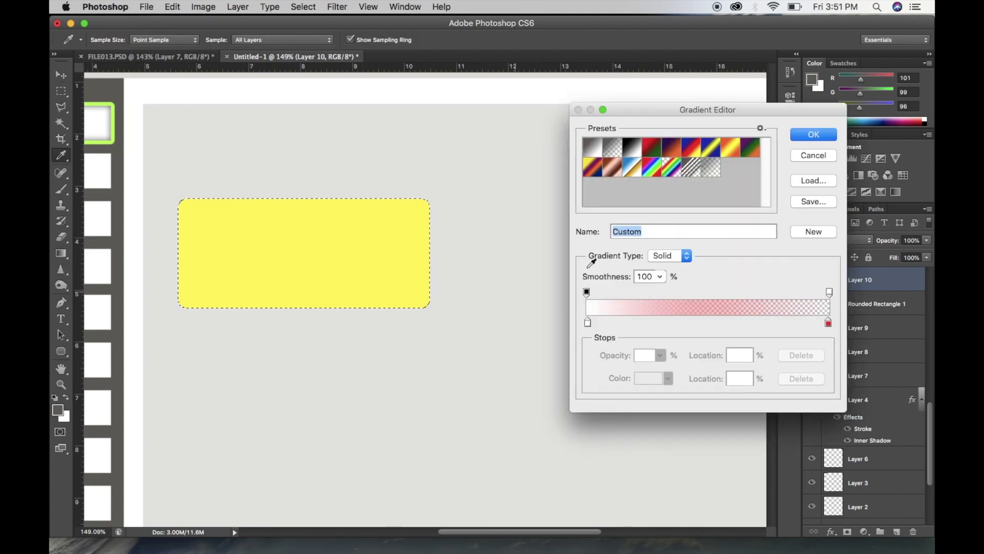
click(829, 322)
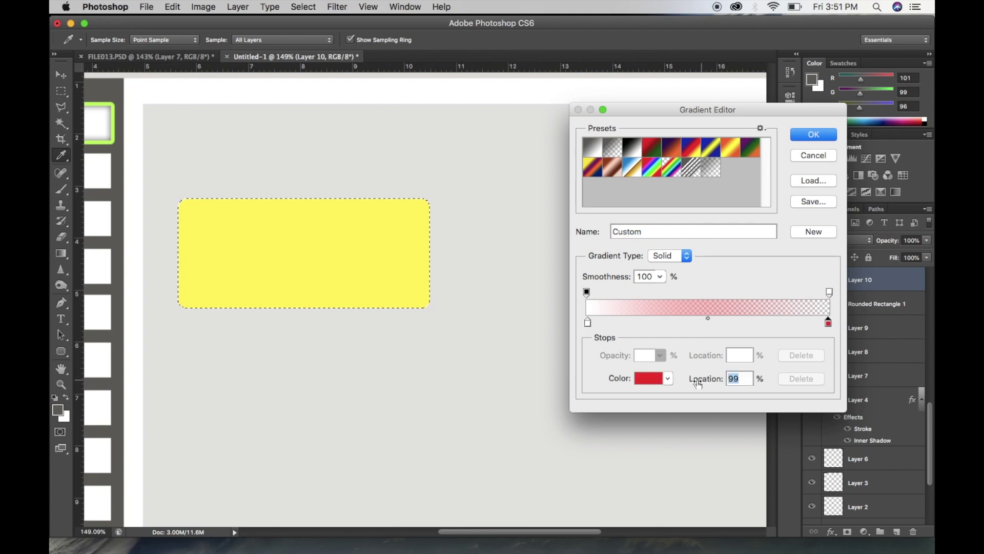
click(652, 380)
drag(719, 464, 720, 459)
click(807, 331)
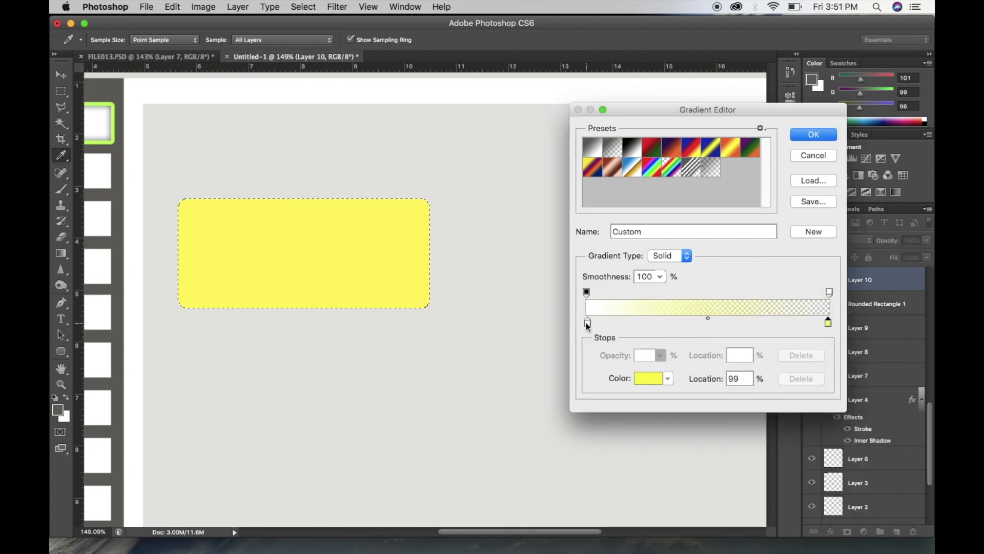
click(830, 292)
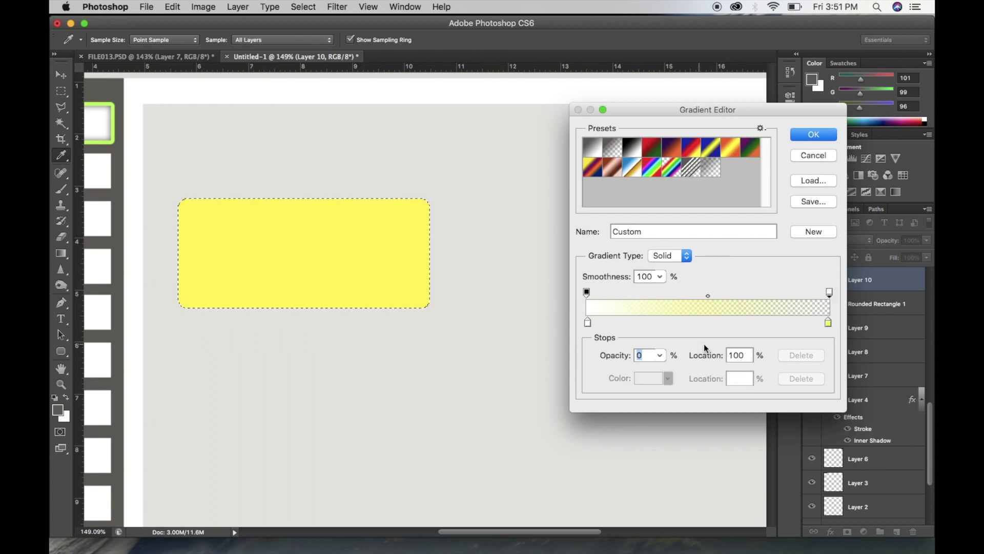
click(586, 292)
click(830, 293)
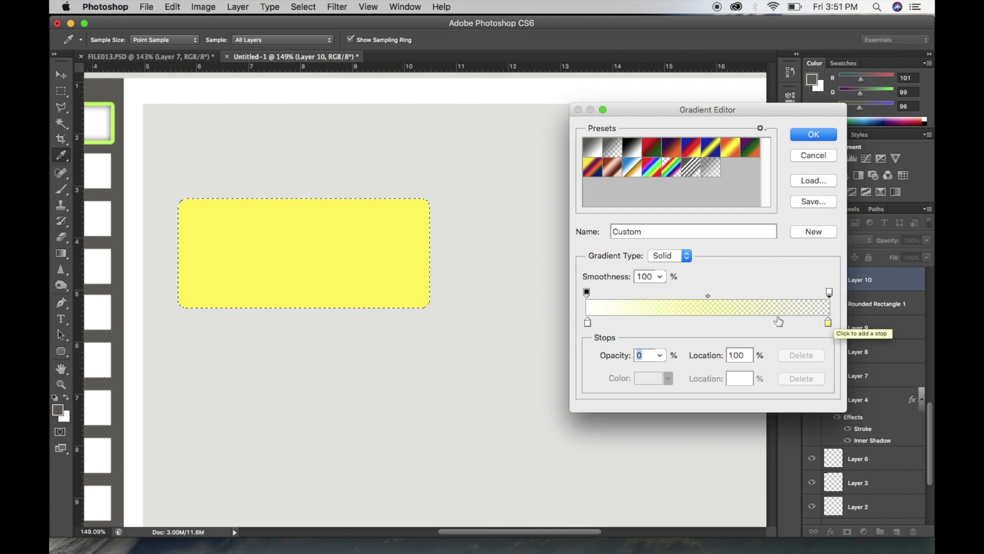
click(813, 134)
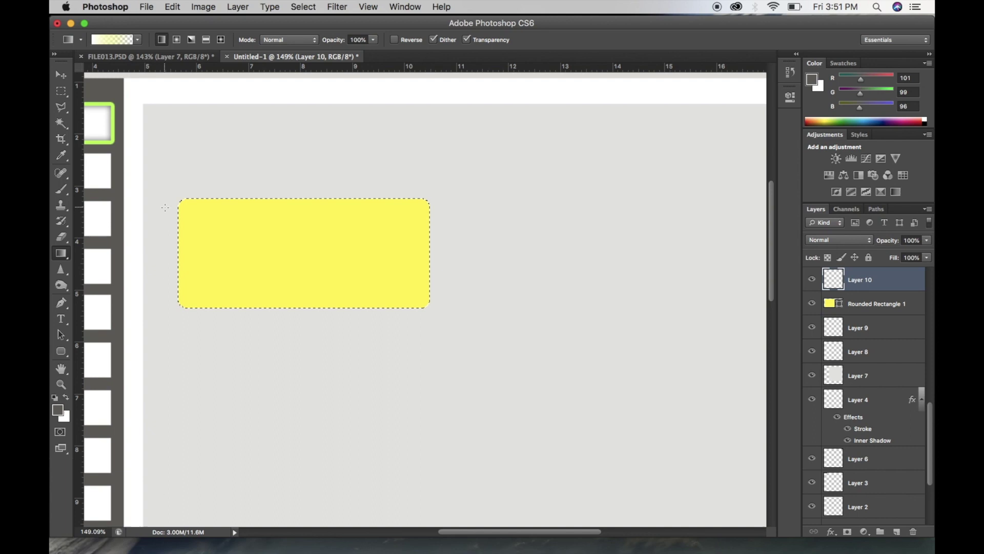
drag(166, 262, 461, 201)
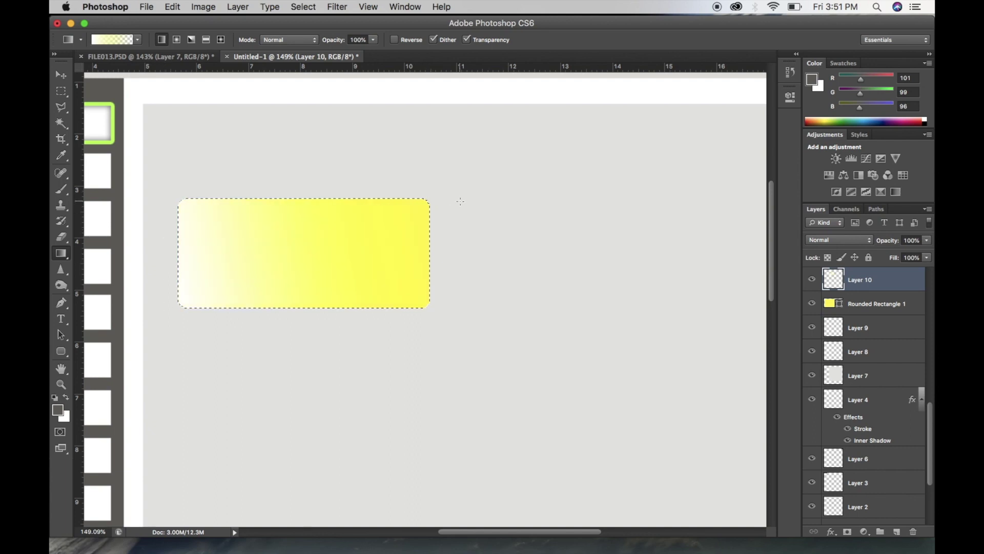
key(super+z)
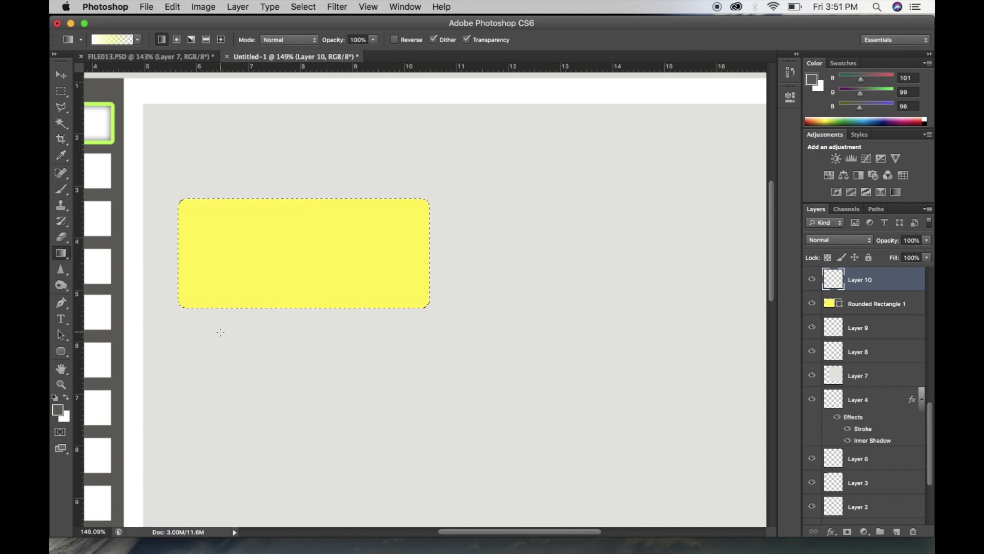
drag(220, 333, 432, 161)
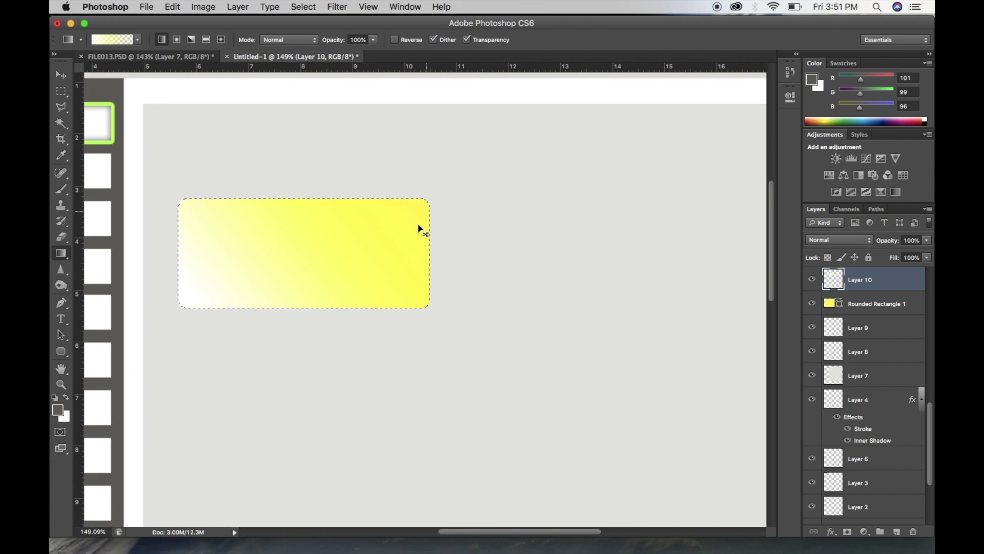
key(super+z)
Step: Fill the selection with the gradient vertically from its lower to its upper edge, deselect, and lower the layer's fill to about 68%
drag(331, 320, 332, 175)
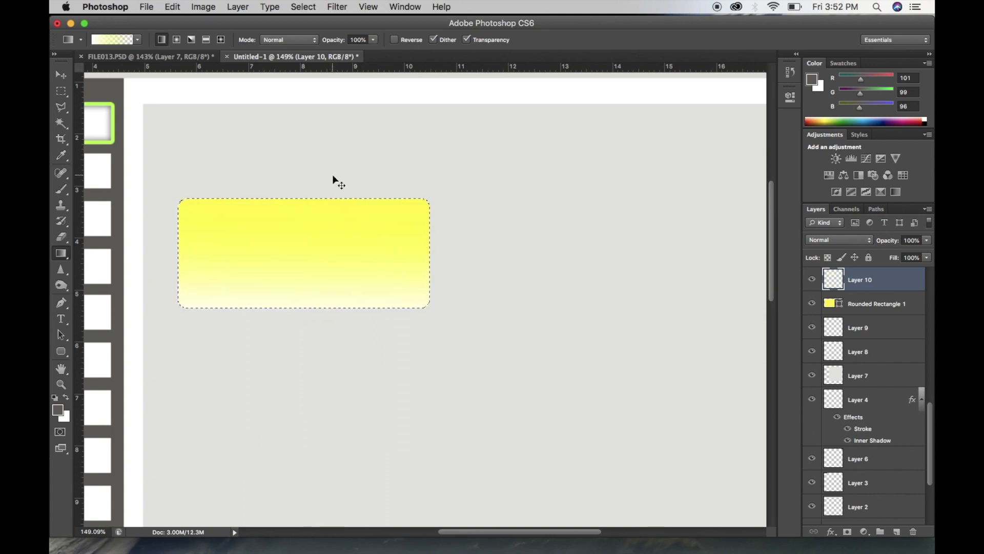
key(super+d)
key(v)
click(926, 258)
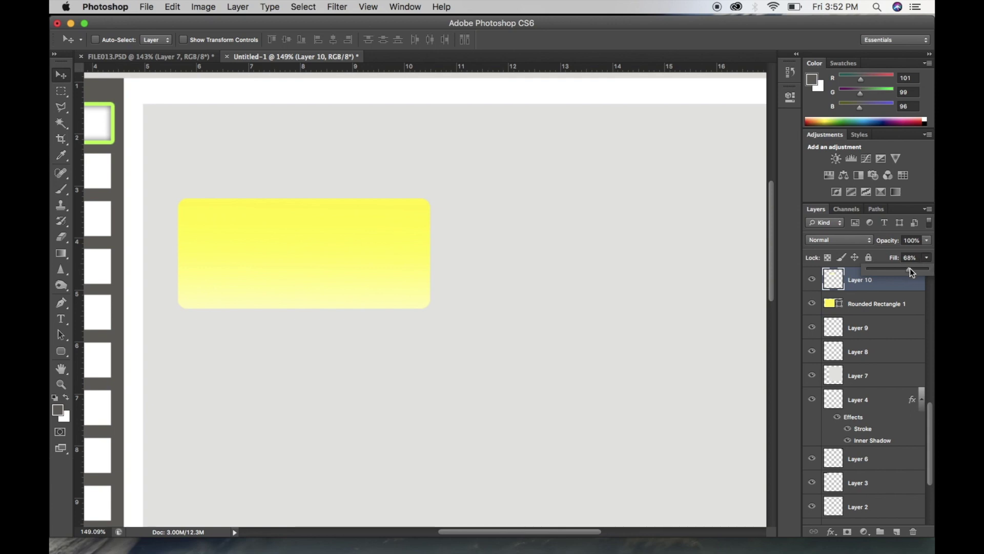
click(925, 256)
Step: Add a stroke layer style to the rounded rectangle, positioned inside and colored dark yellow #cec31d
click(876, 306)
right_click(874, 305)
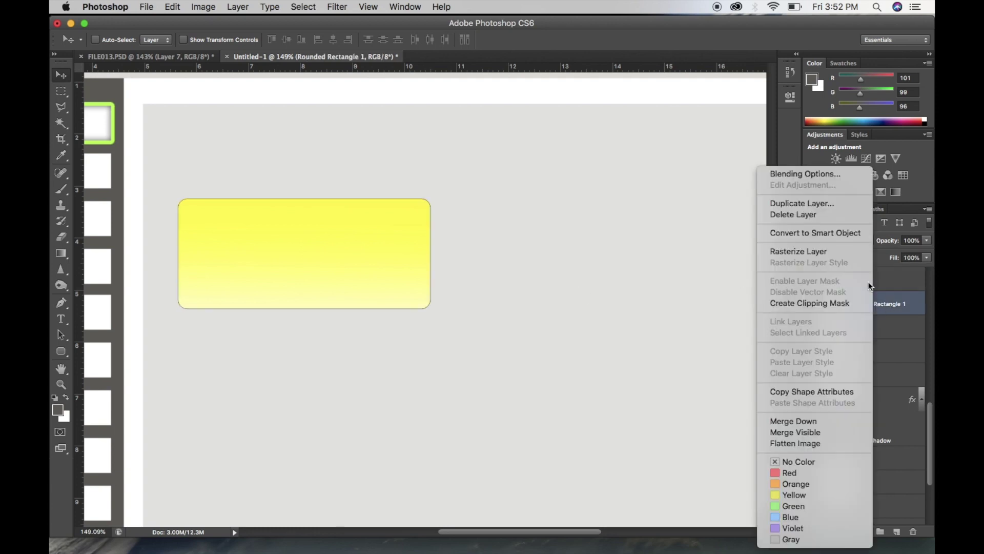
click(834, 173)
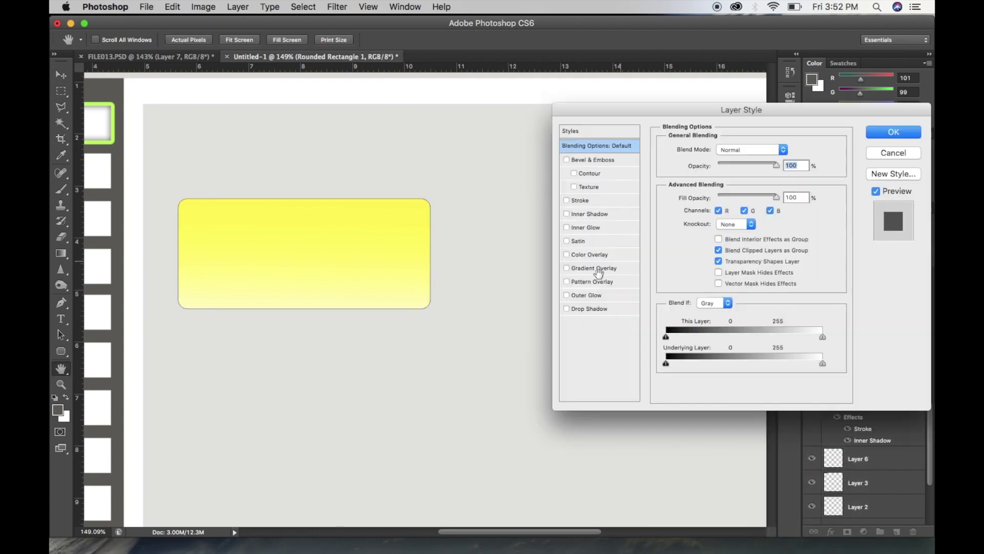
click(581, 200)
click(736, 164)
click(727, 173)
click(692, 238)
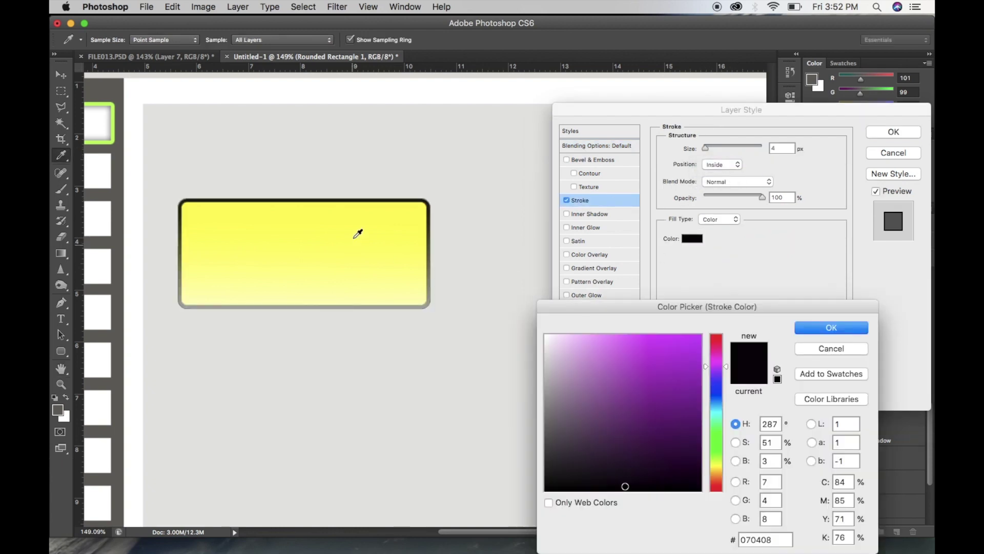
click(379, 215)
click(679, 364)
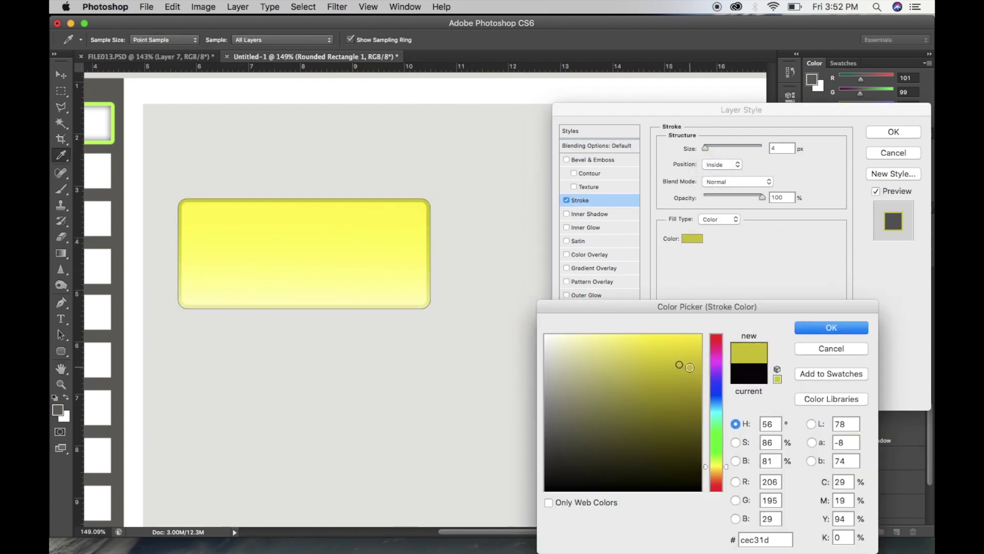
click(831, 327)
Step: Set the rounded rectangle's stroke to 7 px and 89% opacity, brighten its yellow color, and apply the layer style
mouse_move(762, 197)
mouse_down()
mouse_move(731, 196)
mouse_move(748, 194)
mouse_up()
drag(707, 152, 706, 151)
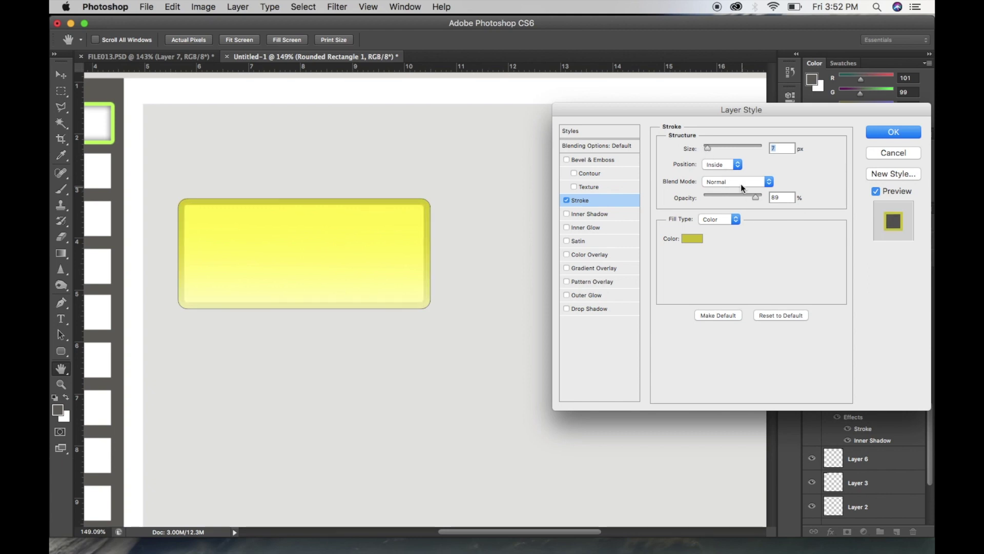
click(692, 239)
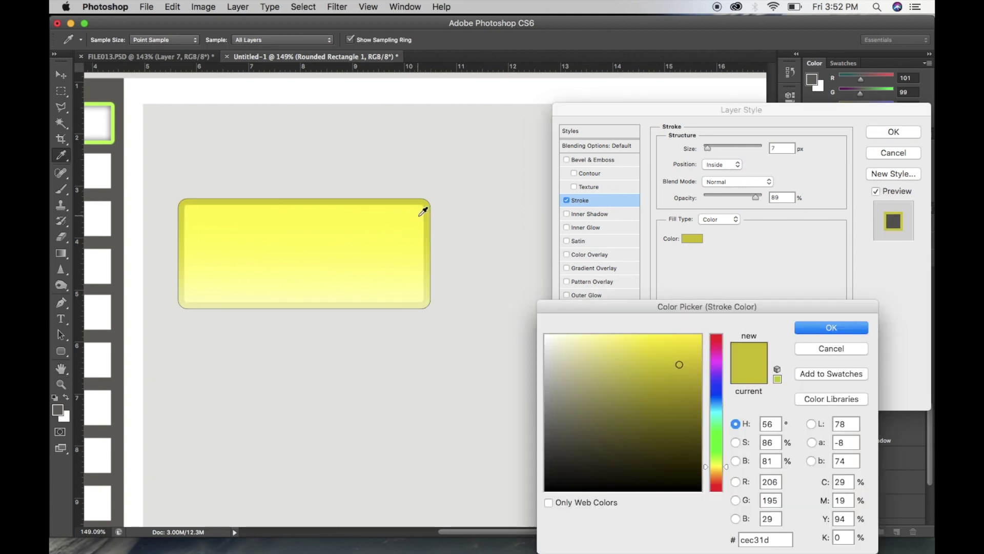
click(421, 211)
click(660, 357)
mouse_move(660, 358)
mouse_down()
mouse_move(663, 387)
mouse_move(678, 396)
mouse_move(673, 372)
mouse_move(690, 352)
mouse_up()
click(807, 327)
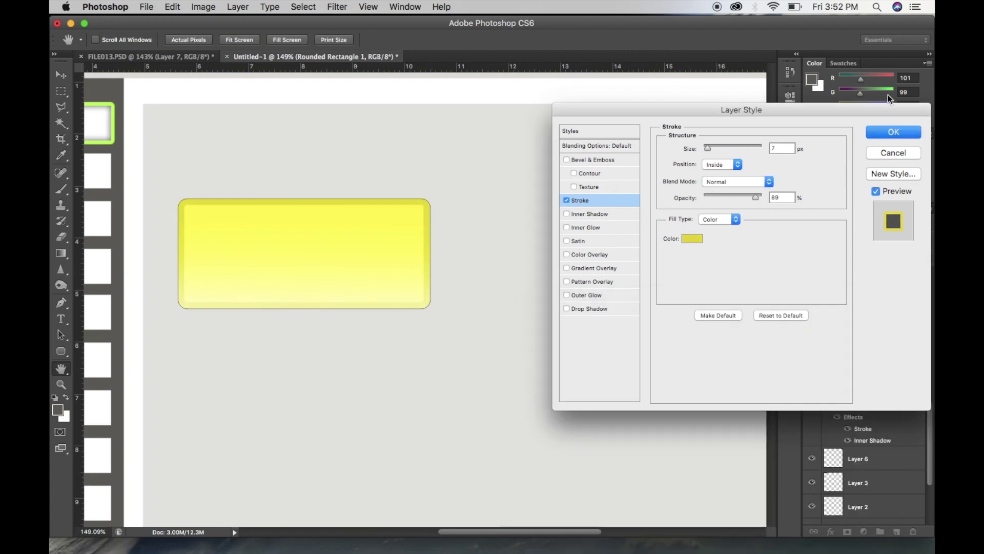
click(893, 132)
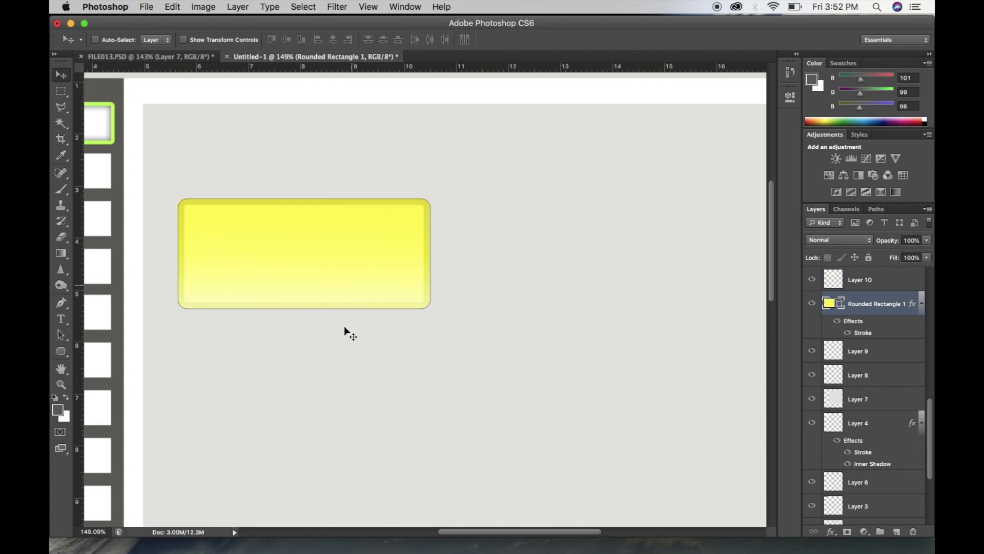
Step: Switch to Finder and place 2.jpg from the Downloads folder into the Untitled-1 document
mouse_move(248, 533)
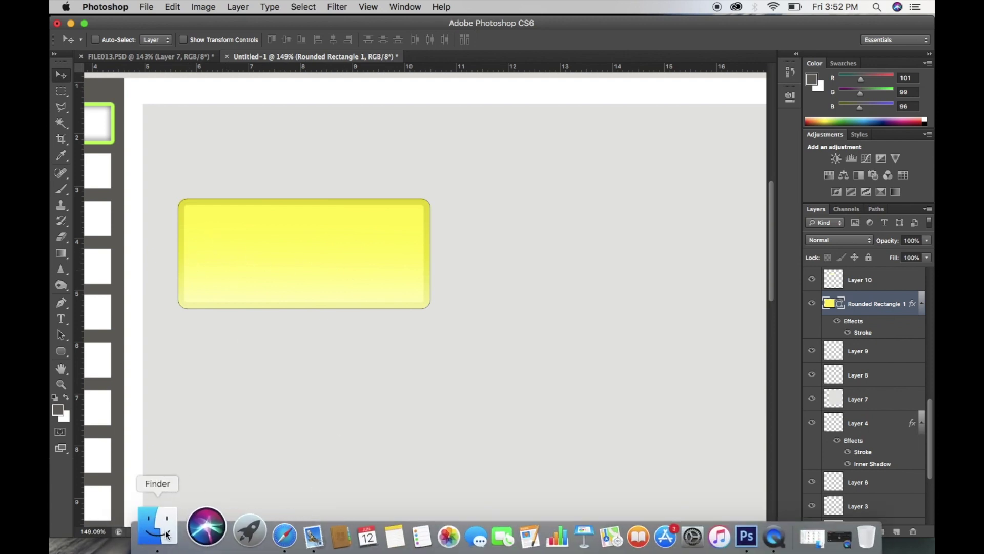
click(166, 534)
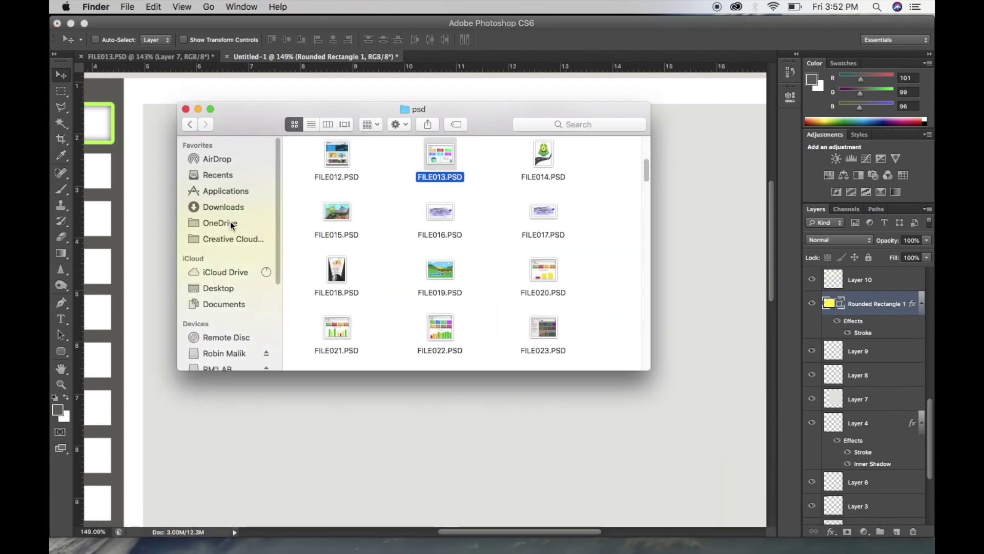
click(226, 206)
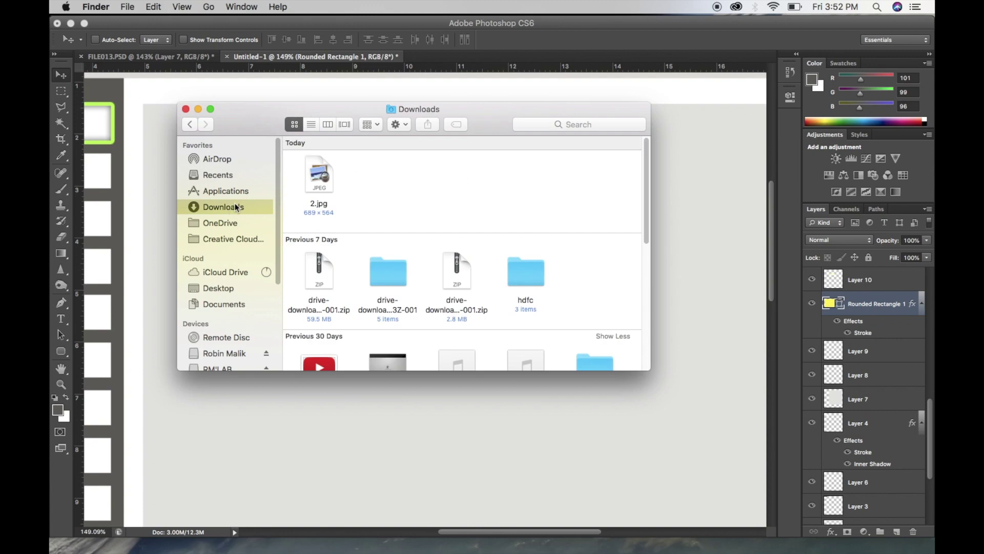
click(319, 179)
drag(319, 179, 694, 190)
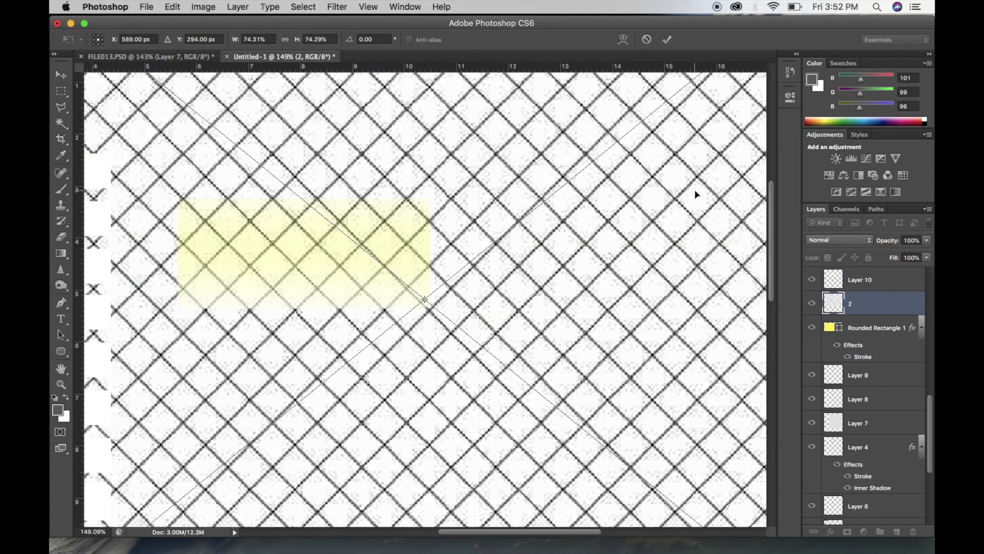
Step: Scale the placed crosshatch image to about 20% so it spans the yellow rectangle's width, and commit the placement
key(super+0)
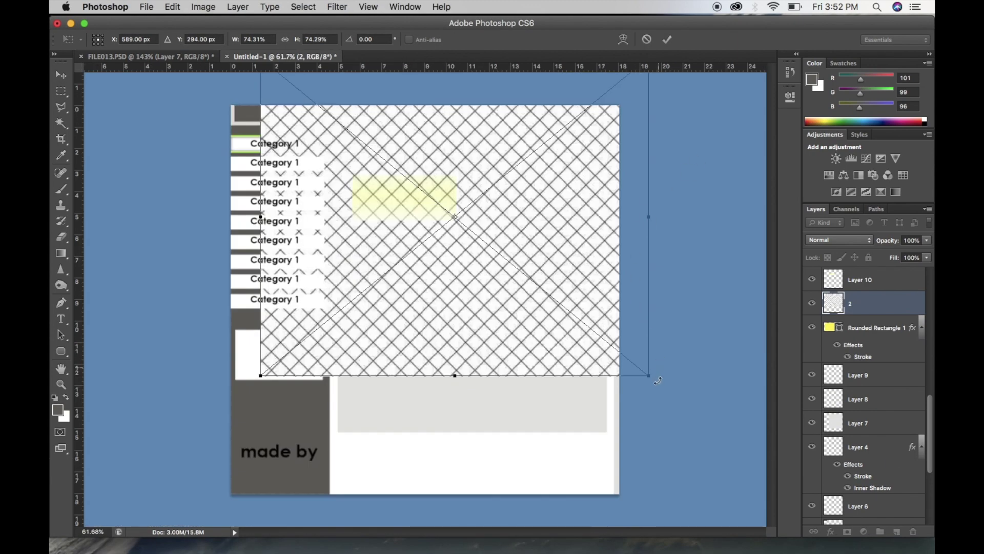
drag(650, 378, 412, 198)
drag(372, 146, 446, 219)
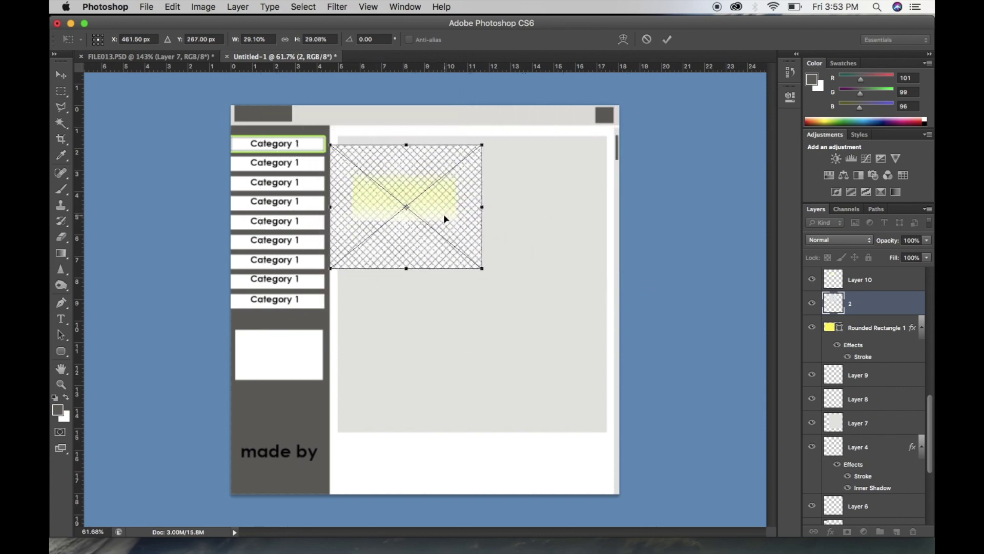
scroll(443, 214, up, 3)
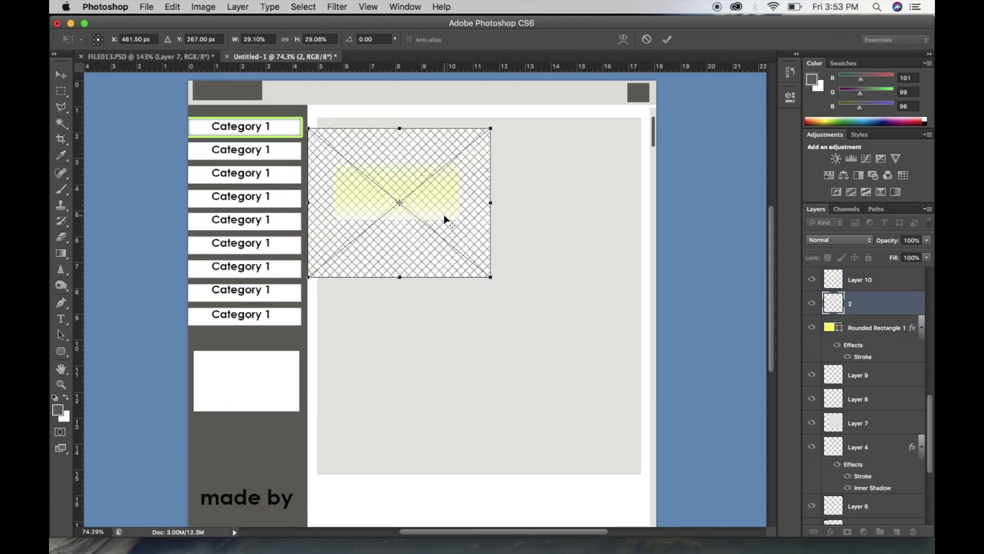
drag(247, 92, 333, 159)
scroll(332, 160, up, 2)
drag(424, 313, 334, 248)
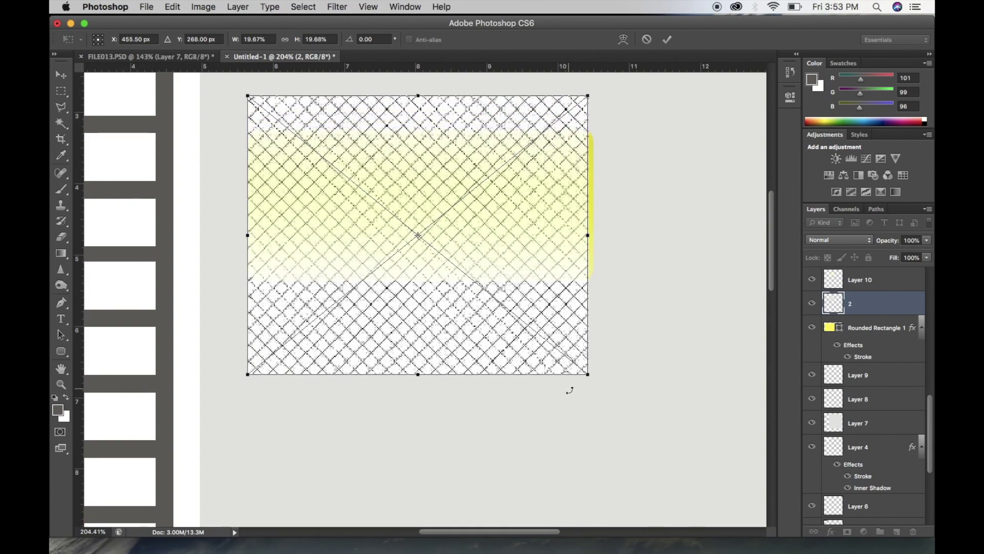
drag(586, 376, 593, 380)
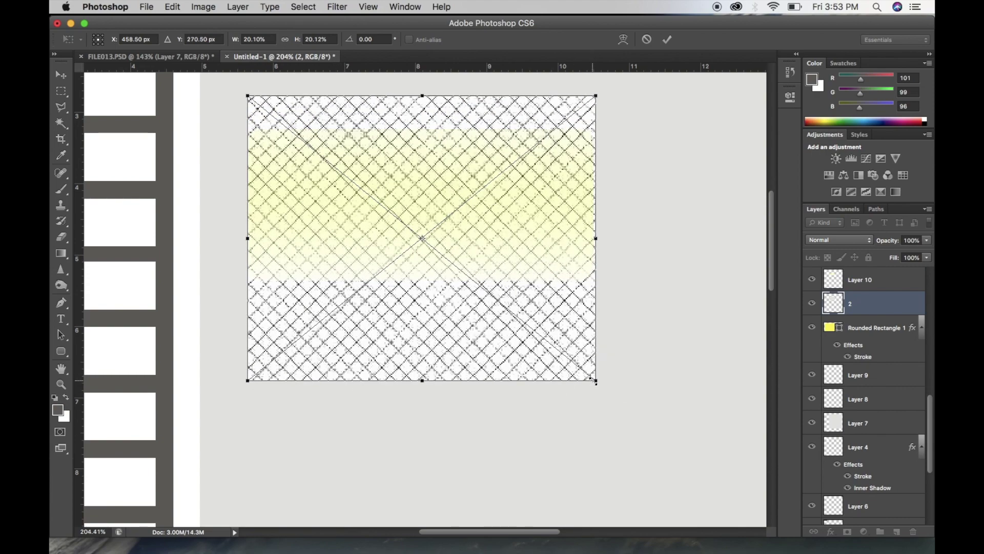
key(Return)
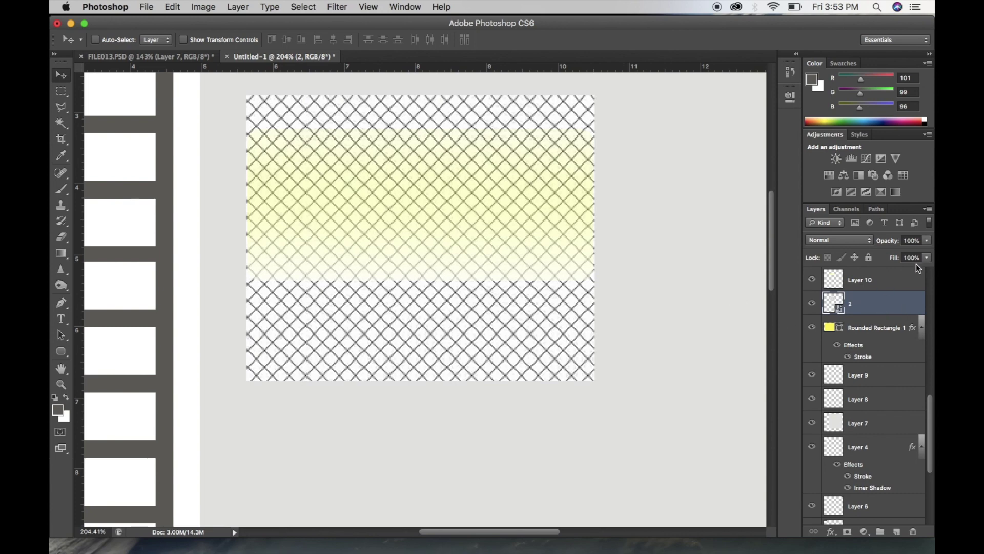
Step: Set the crosshatch layer's blend mode to Multiply and load the rounded rectangle's outline as a selection
click(839, 240)
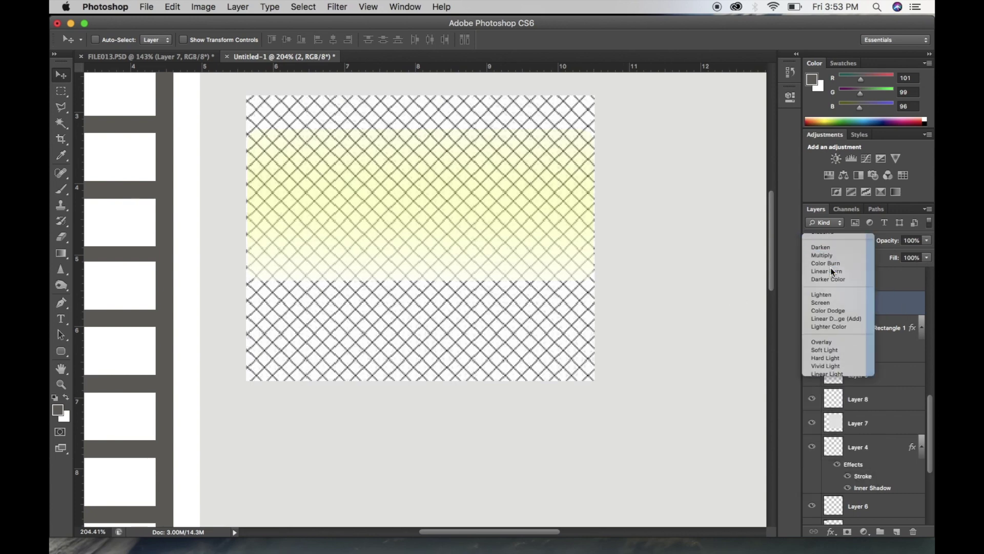
click(831, 270)
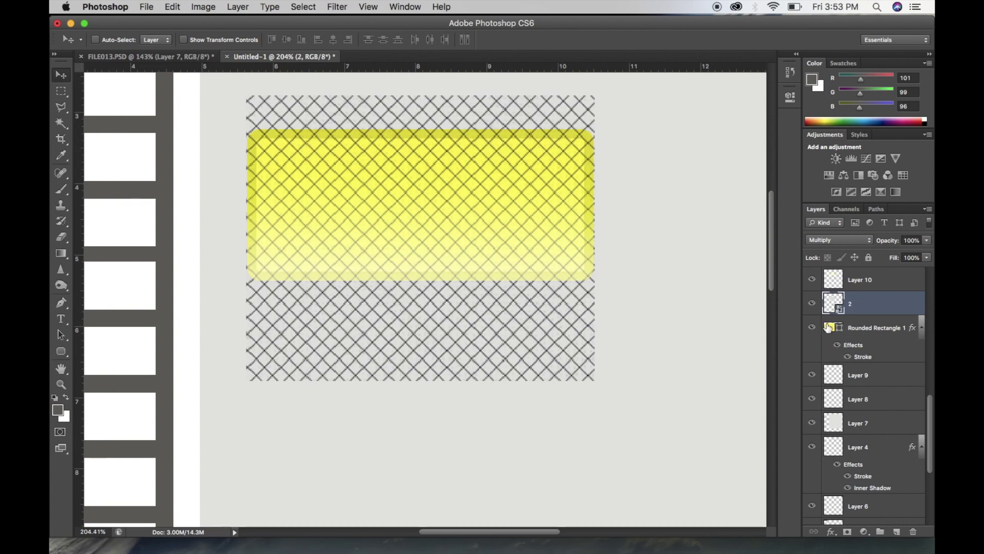
super+click(830, 331)
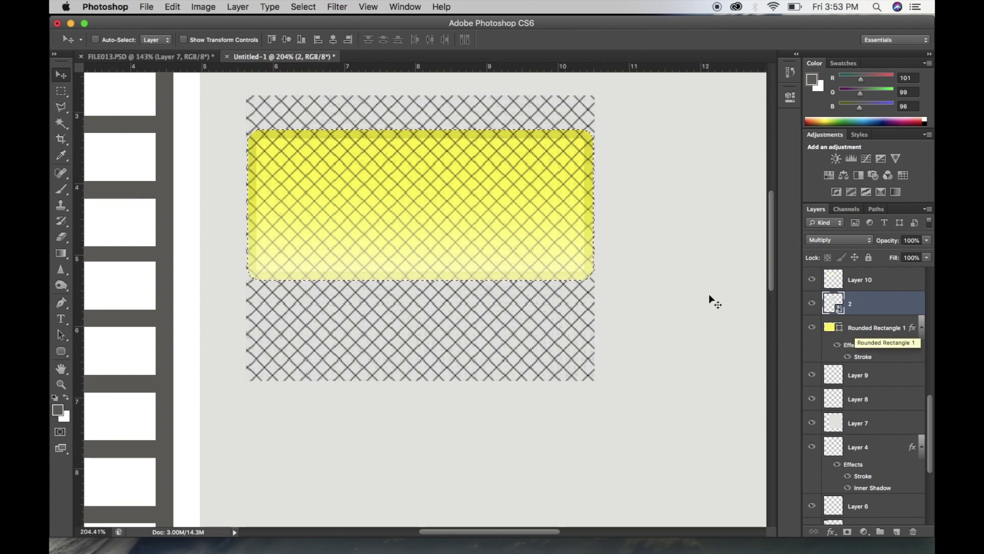
Step: Rasterize the crosshatch layer, erase the texture outside the rounded rectangle's selection, and deselect
click(813, 304)
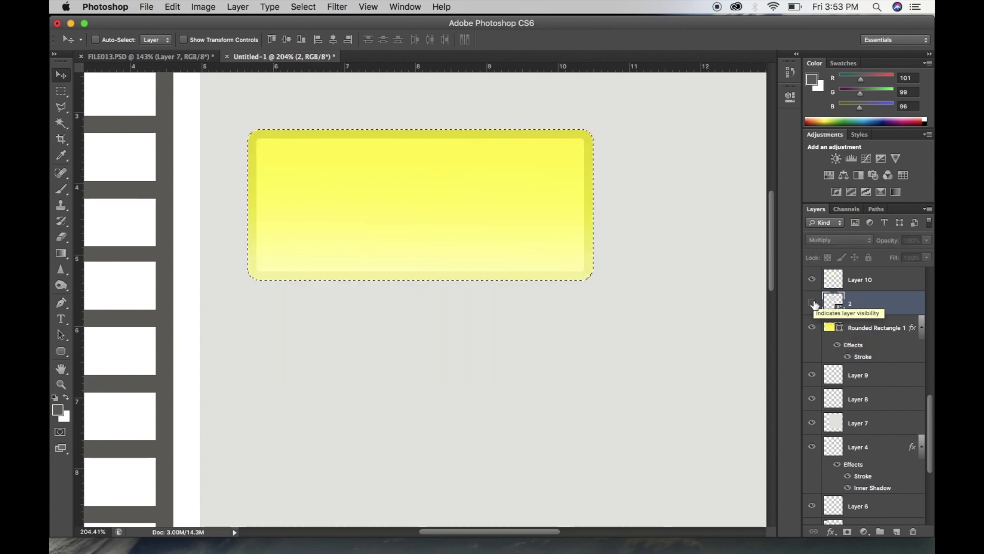
click(813, 304)
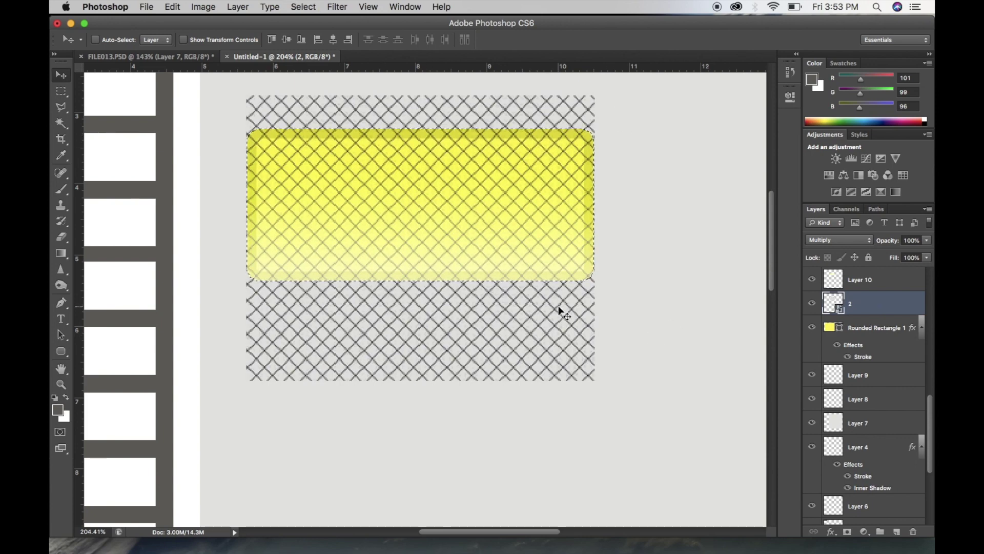
key(e)
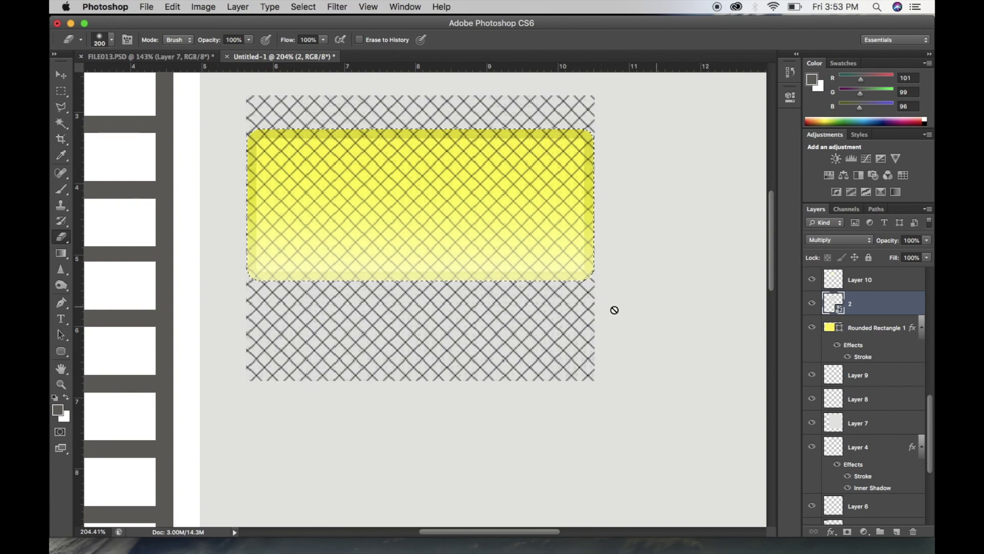
click(657, 306)
key(Return)
mouse_move(618, 314)
mouse_down()
mouse_move(439, 308)
mouse_move(598, 314)
mouse_up()
mouse_move(569, 164)
mouse_down()
mouse_move(461, 132)
mouse_move(153, 318)
mouse_up()
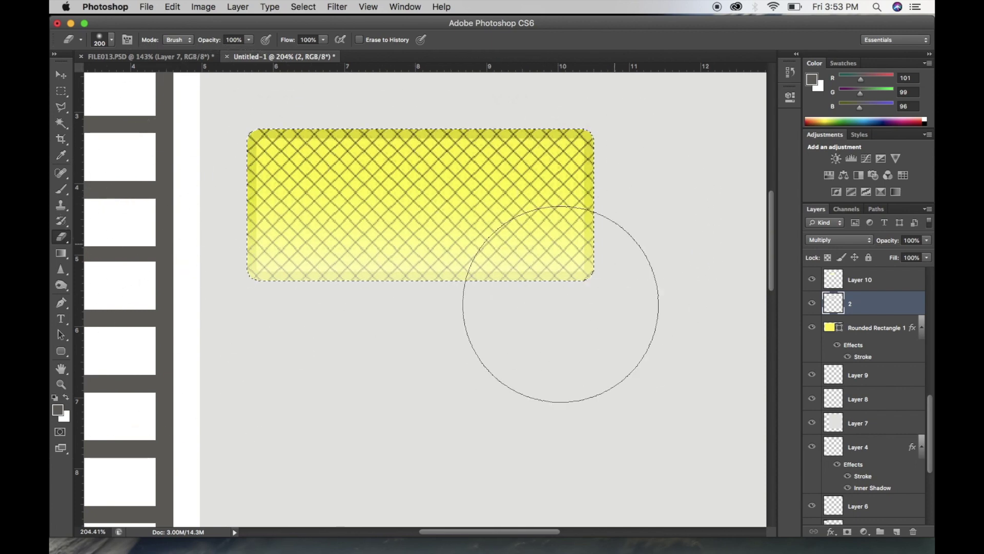
key(super+d)
key(v)
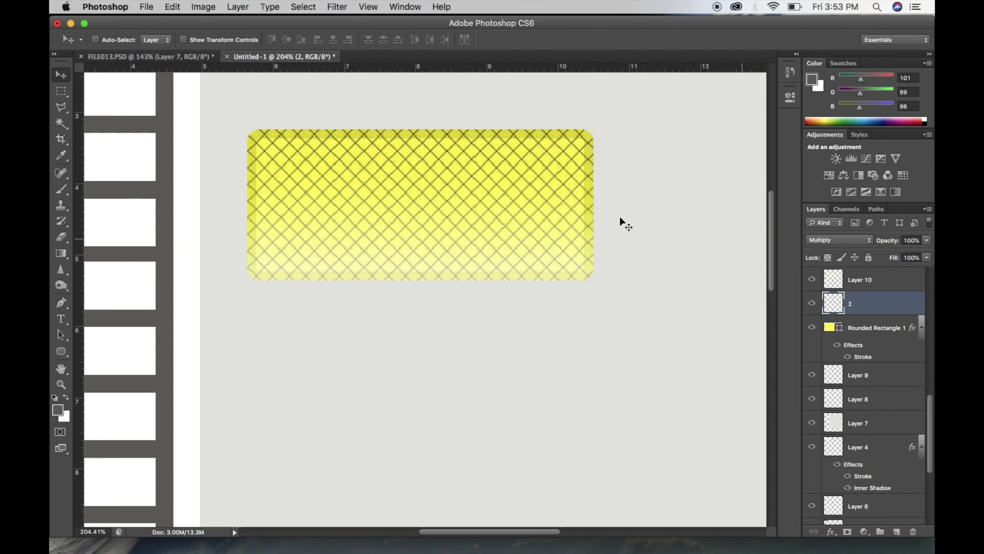
Step: Fade the crosshatch's outer edges with the 200 px soft eraser and lower the layer's opacity to 27%
key(e)
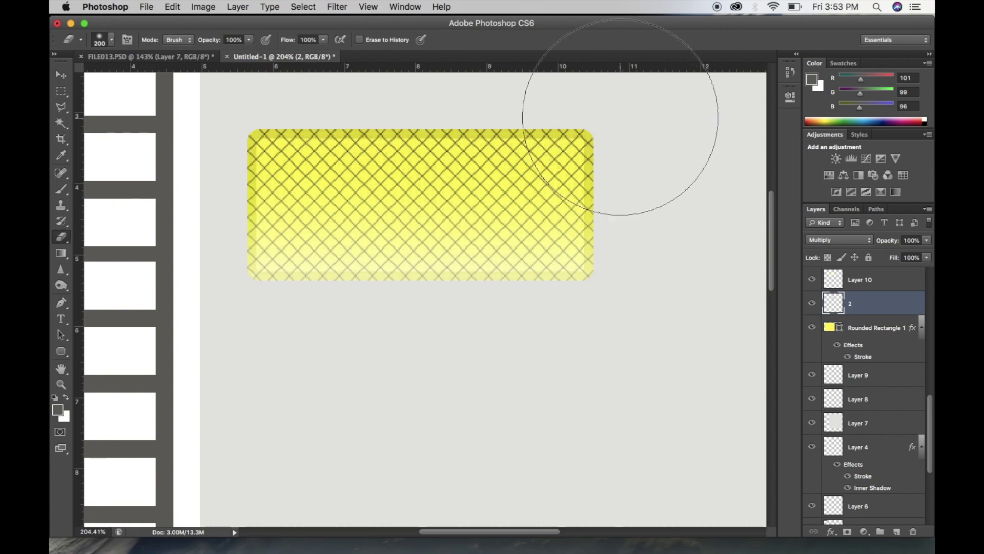
drag(554, 87, 285, 87)
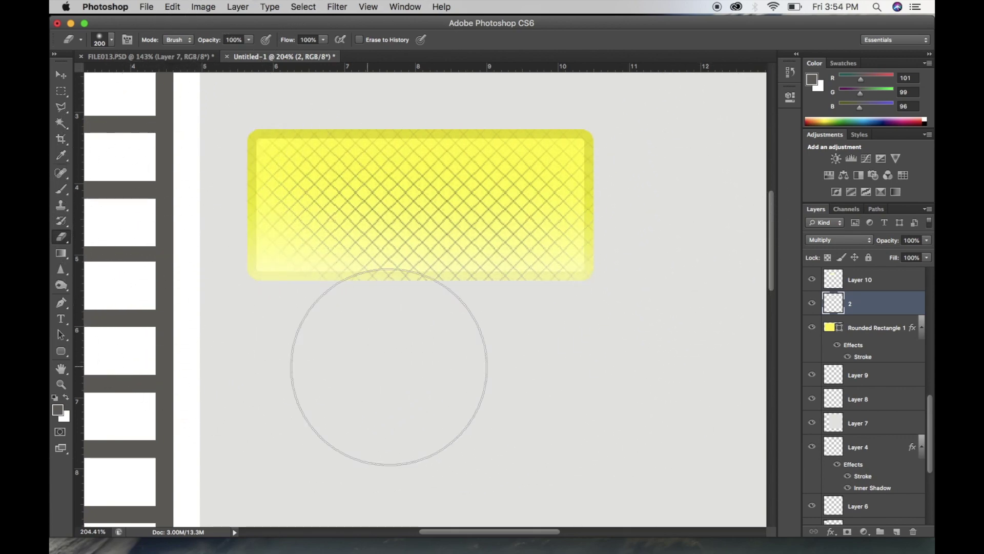
click(927, 240)
drag(897, 256, 895, 256)
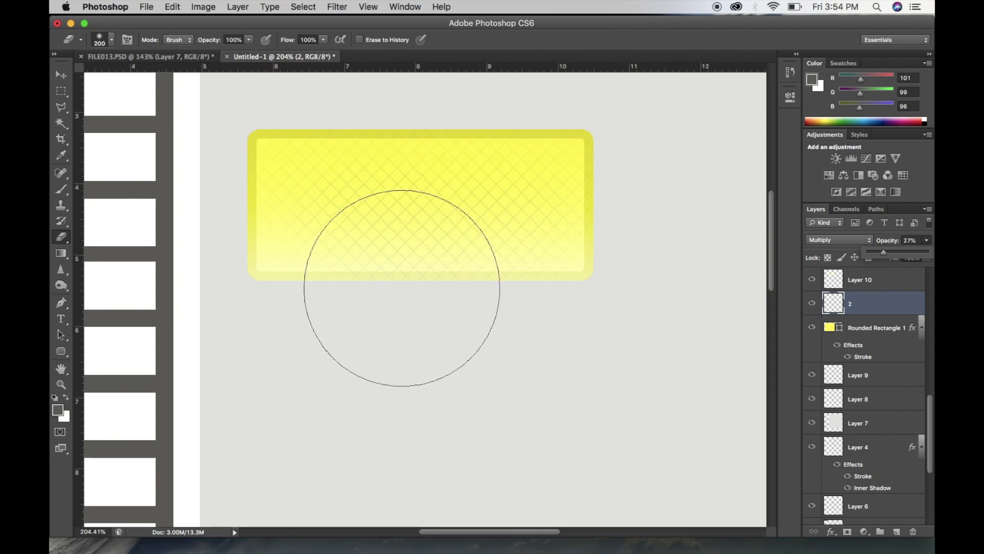
scroll(404, 295, down, 2)
key(v)
scroll(405, 289, up, 3)
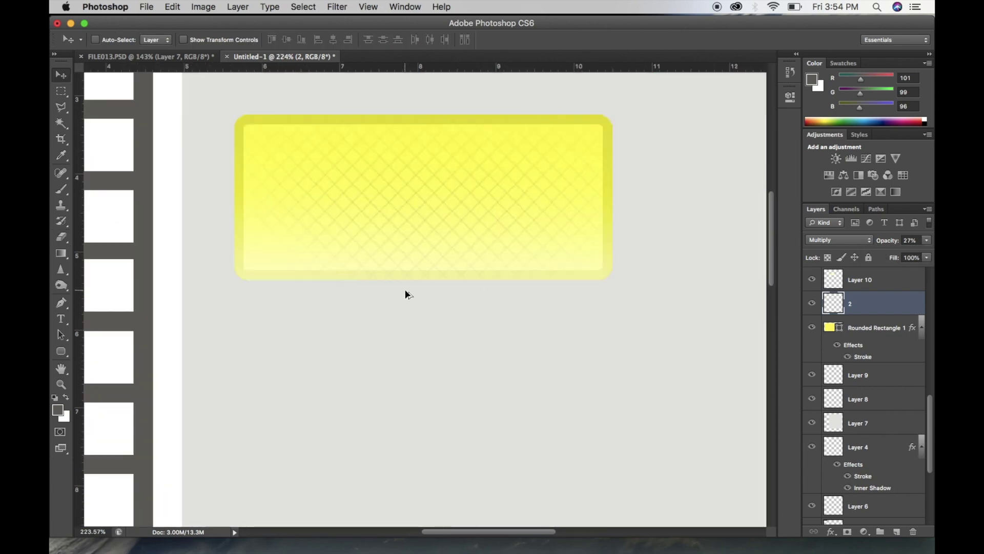
Step: Examine the texture and shading of the reference buttons in FILE013.PSD, and return to Untitled-1
right_click(405, 291)
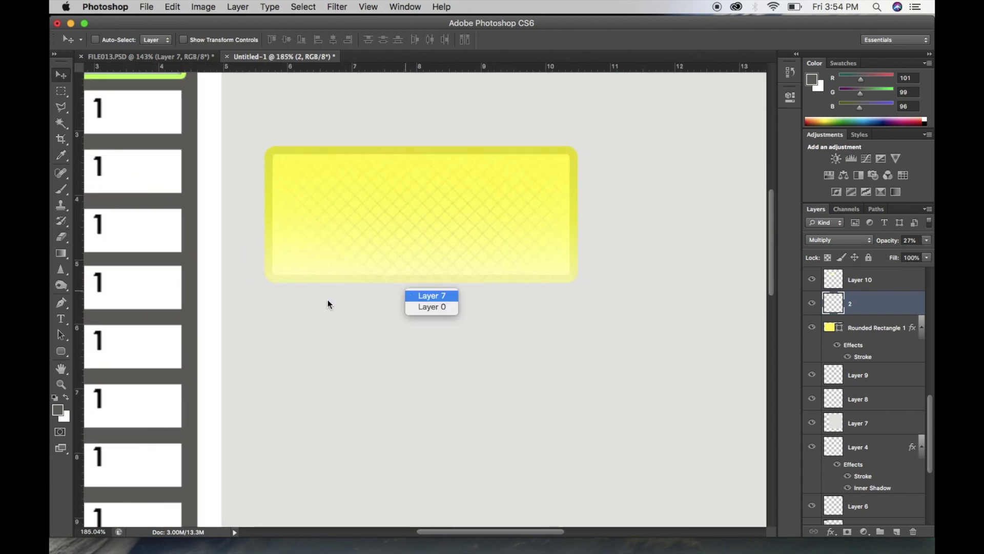
click(339, 310)
click(194, 58)
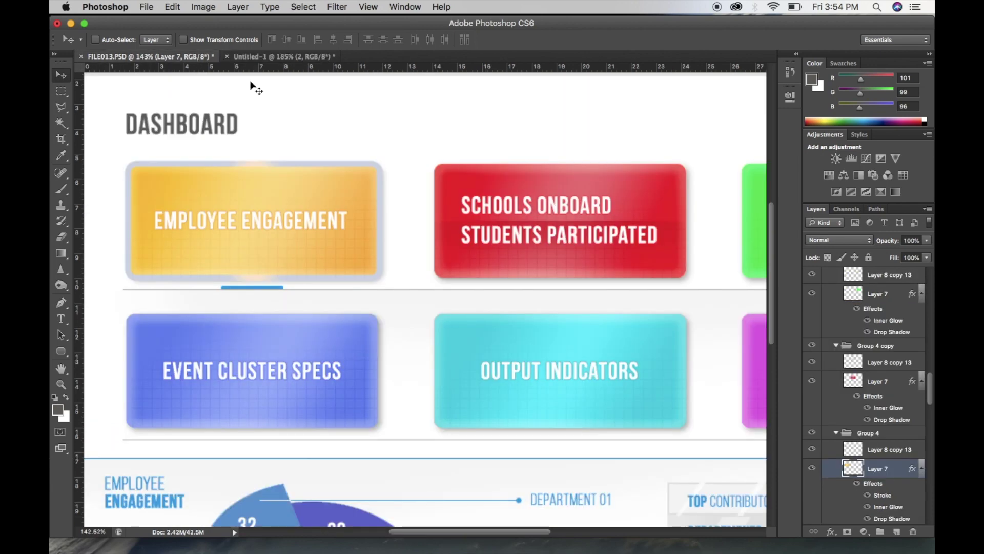
scroll(219, 229, up, 3)
scroll(250, 268, up, 1)
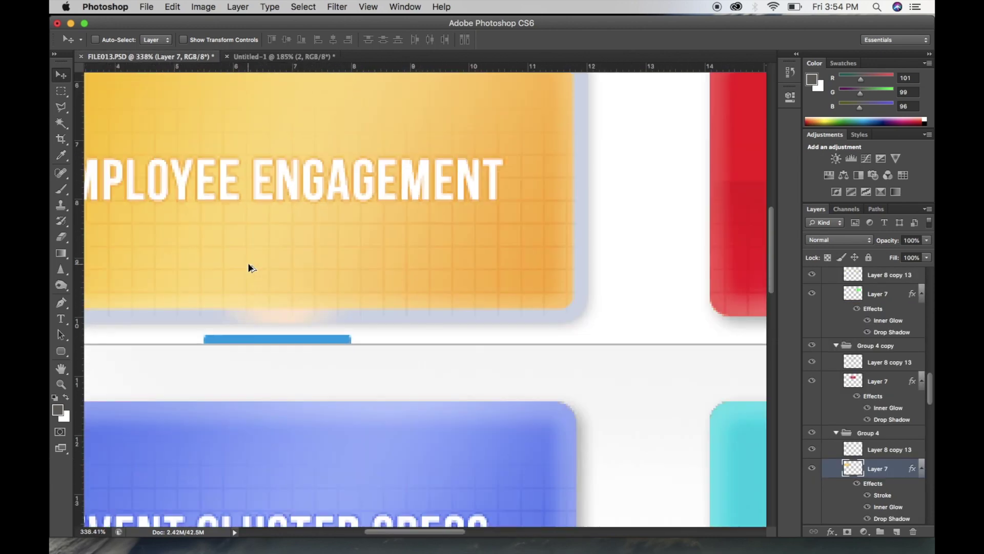
scroll(248, 263, down, 3)
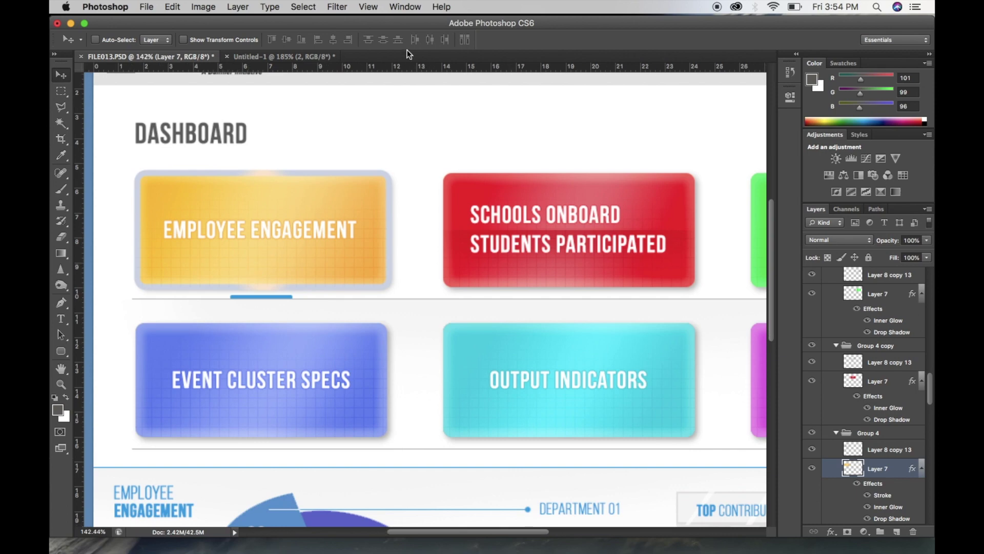
click(287, 54)
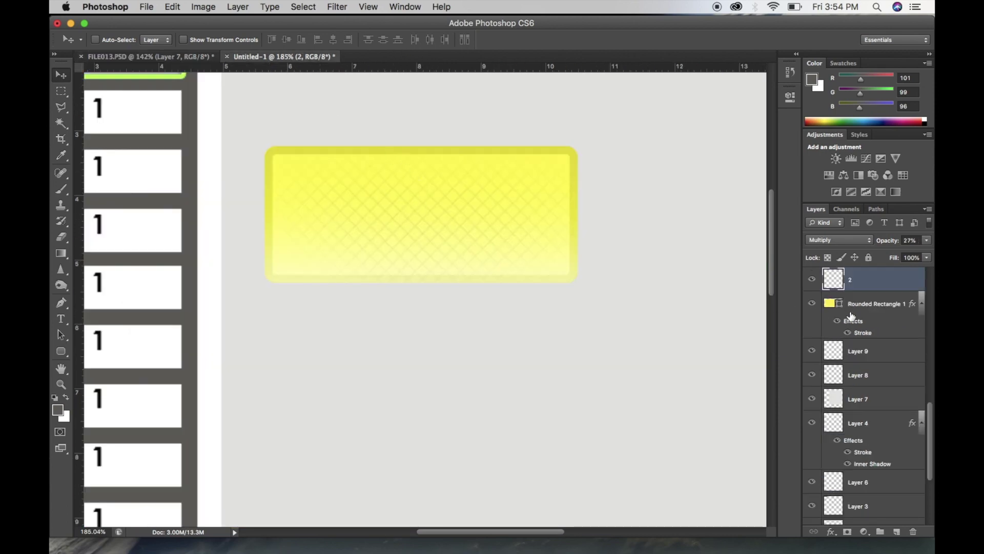
Step: Add a new layer above the crosshatch layer and load the rounded rectangle's outline as a selection for a gradient
click(891, 532)
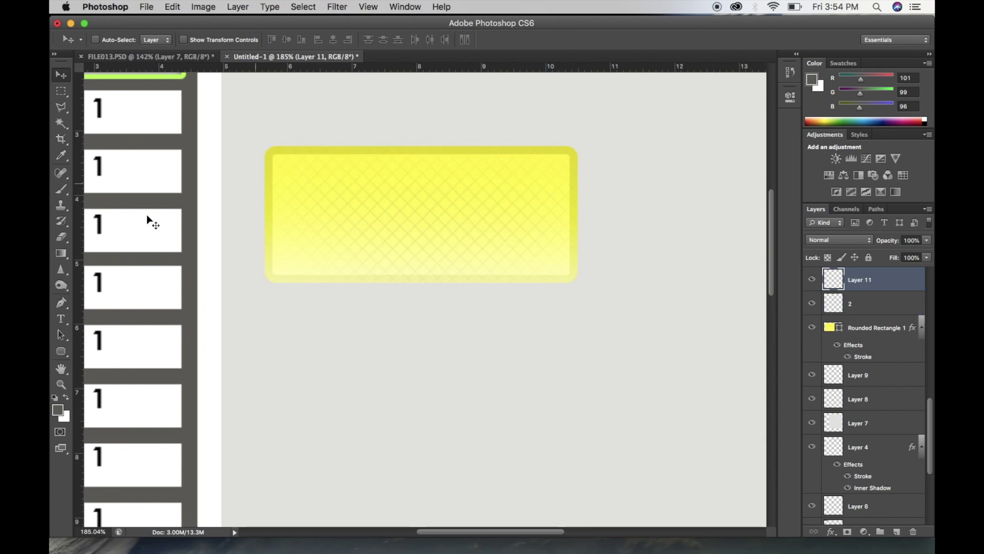
click(61, 254)
drag(263, 161, 625, 238)
key(super+z)
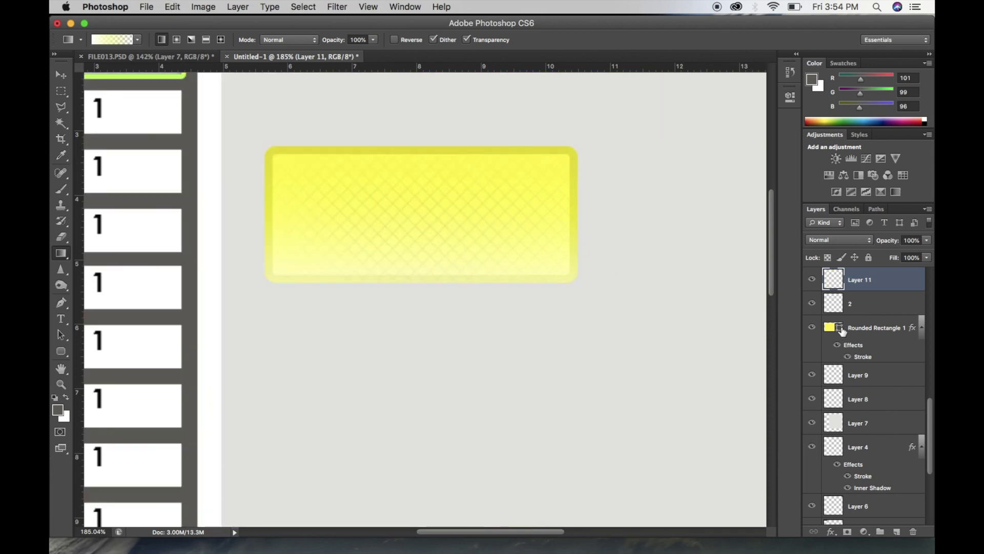
super+click(829, 328)
drag(255, 160, 669, 294)
key(super+z)
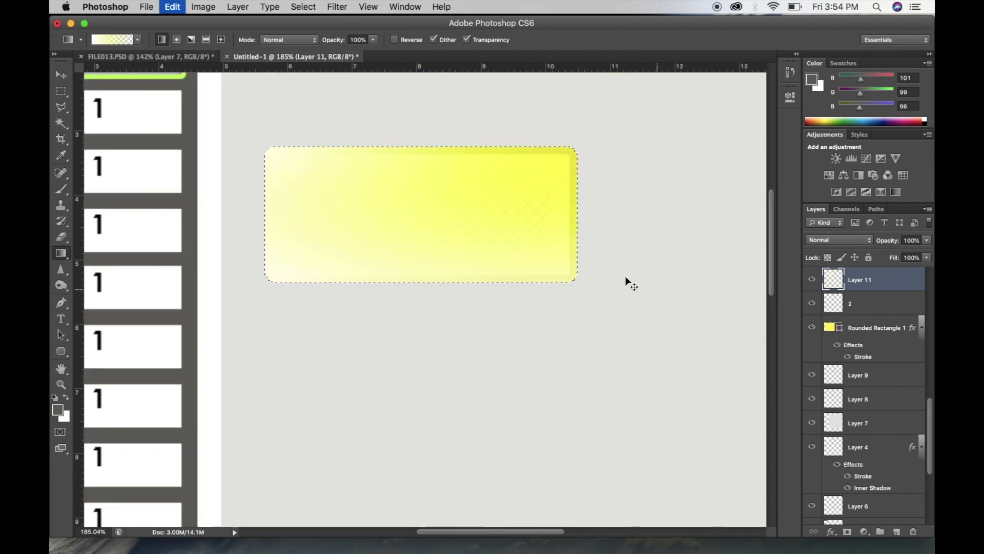
drag(348, 128, 476, 324)
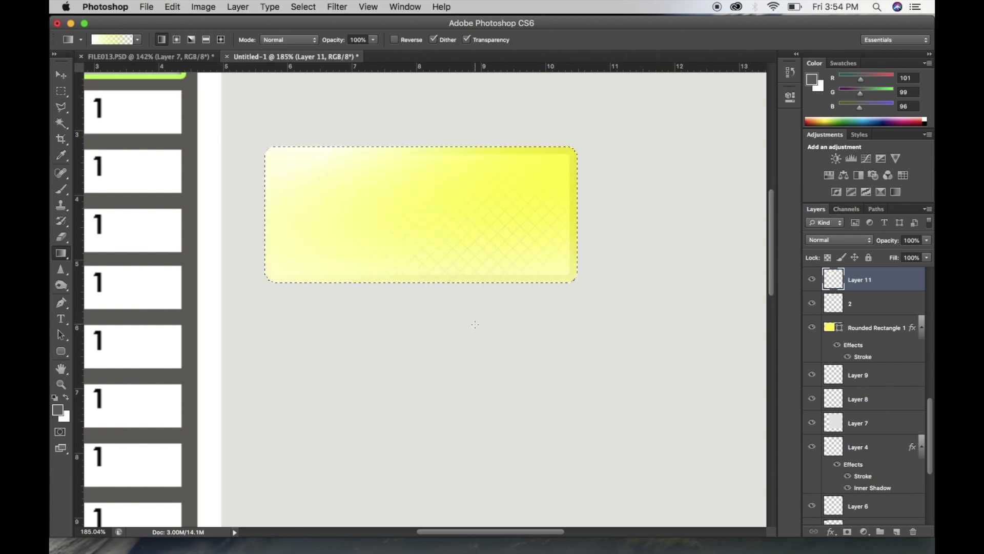
key(super+z)
Step: Edit the gradient with a white color stop and a 100% opacity stop at 50%, and make its start transparent
click(108, 39)
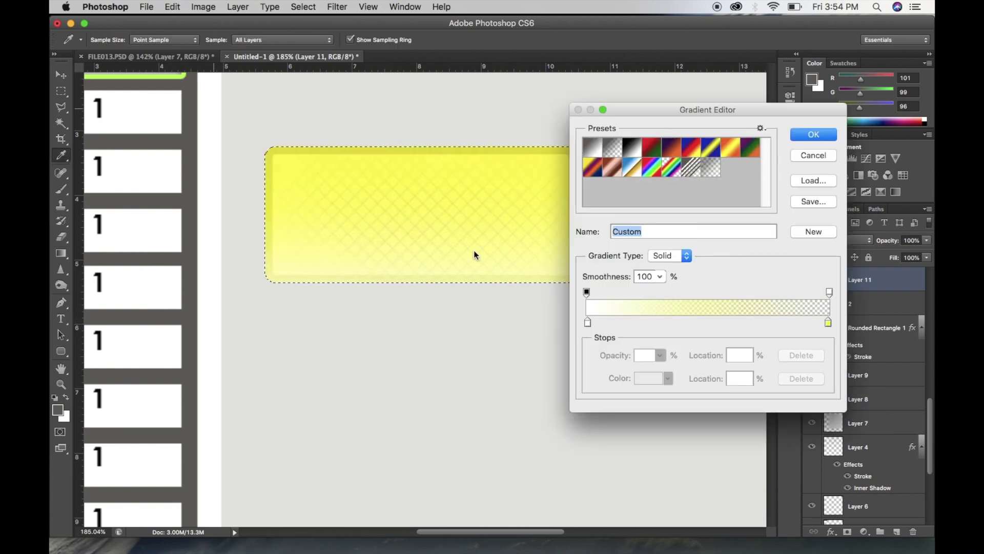
drag(641, 322, 709, 323)
click(586, 322)
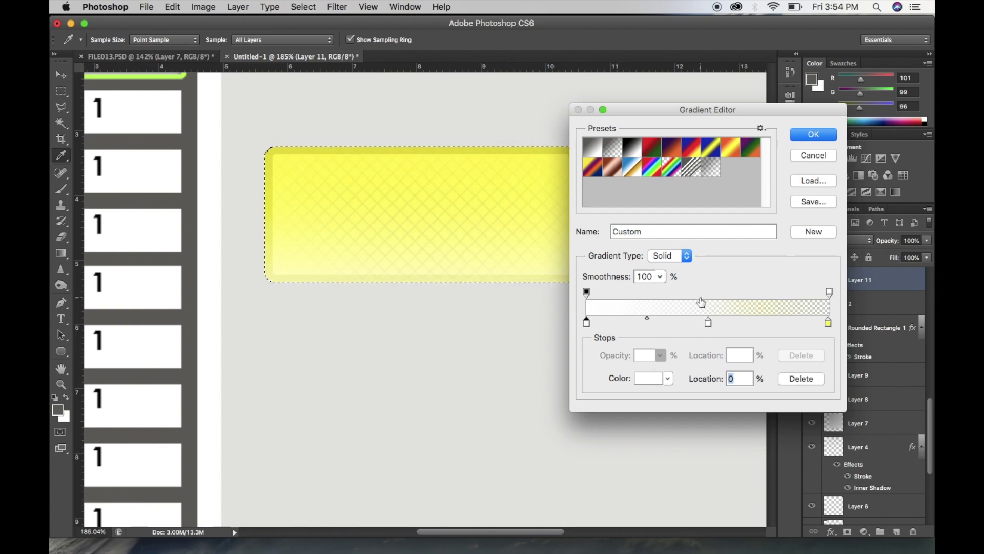
drag(700, 295, 708, 294)
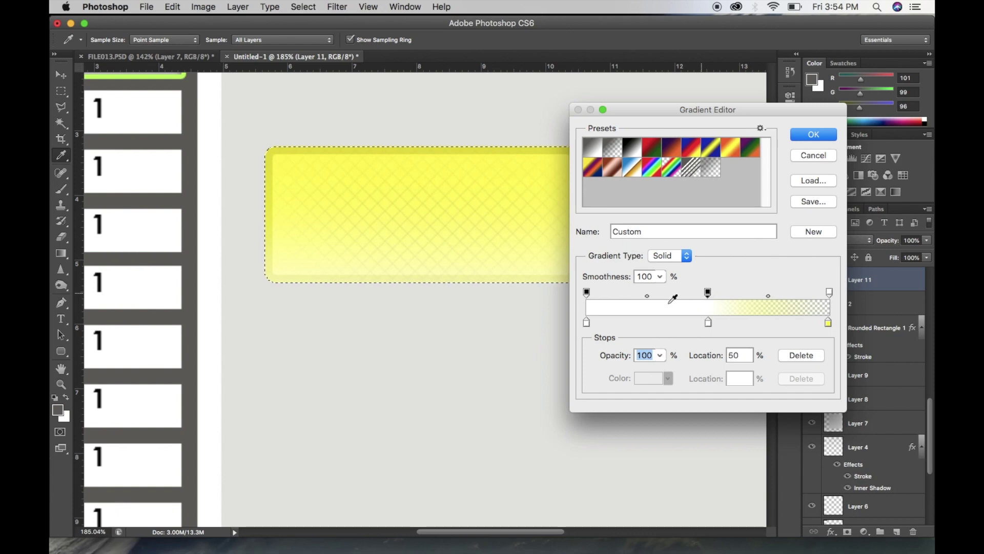
click(587, 292)
drag(661, 355, 488, 364)
Step: Change the gradient's yellow end stop to white (ffffff) and accept the edited gradient
double_click(828, 321)
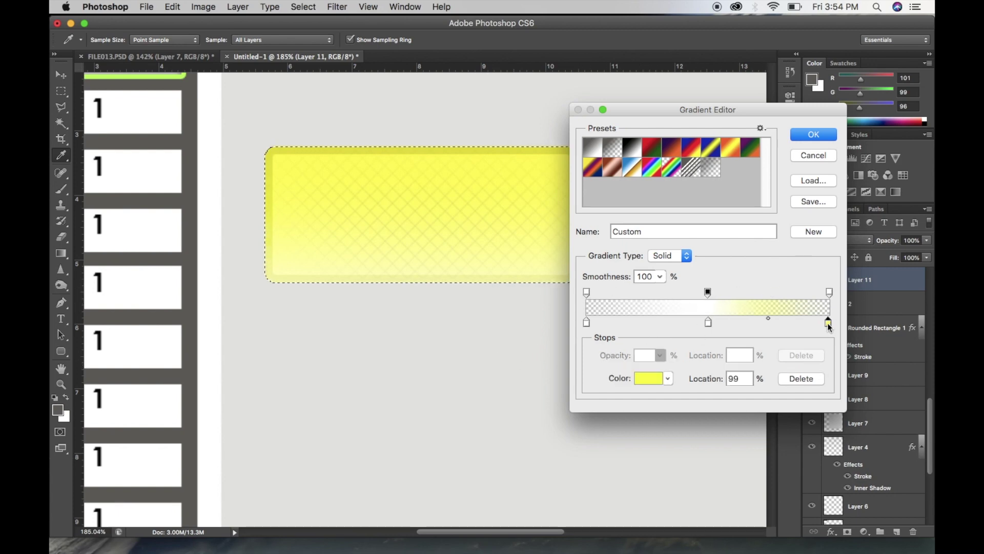
click(449, 293)
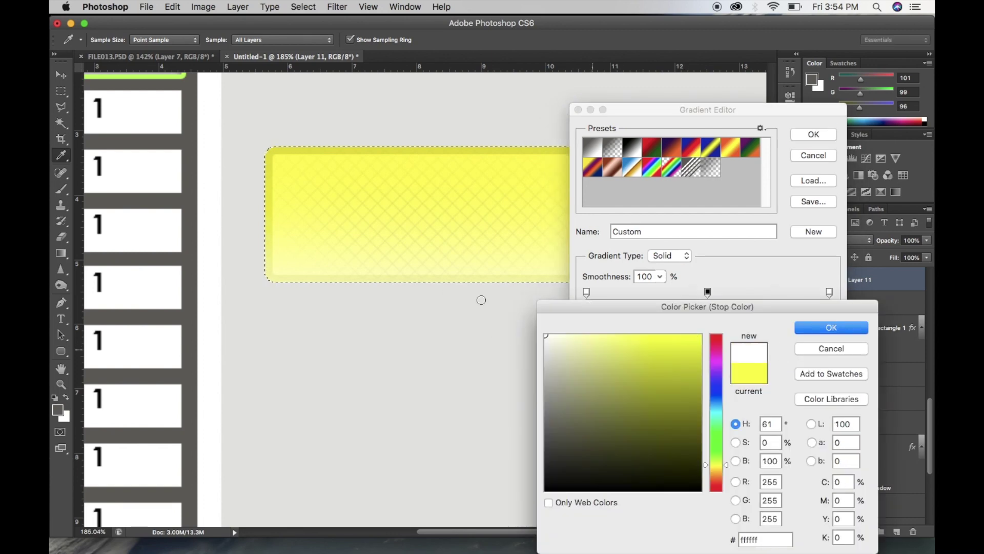
click(832, 328)
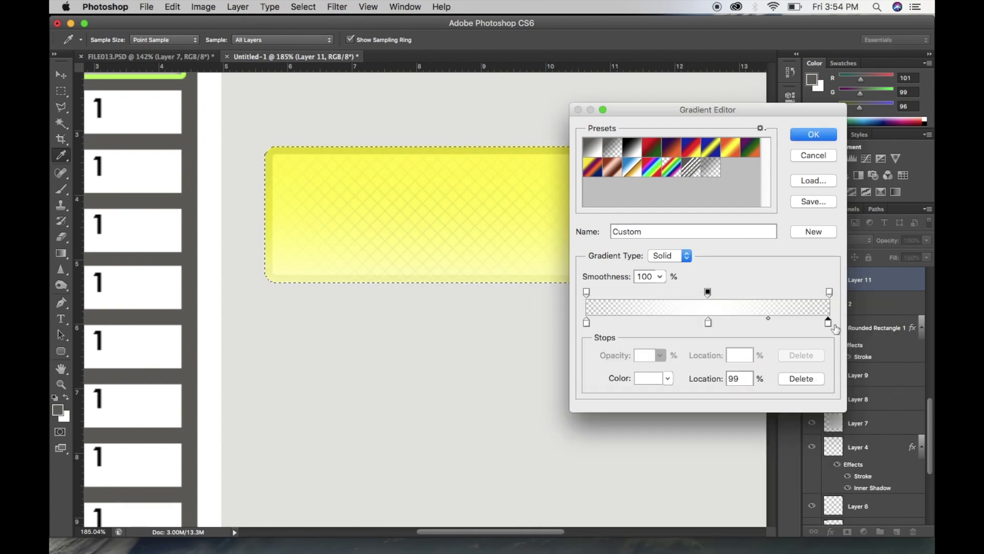
click(816, 136)
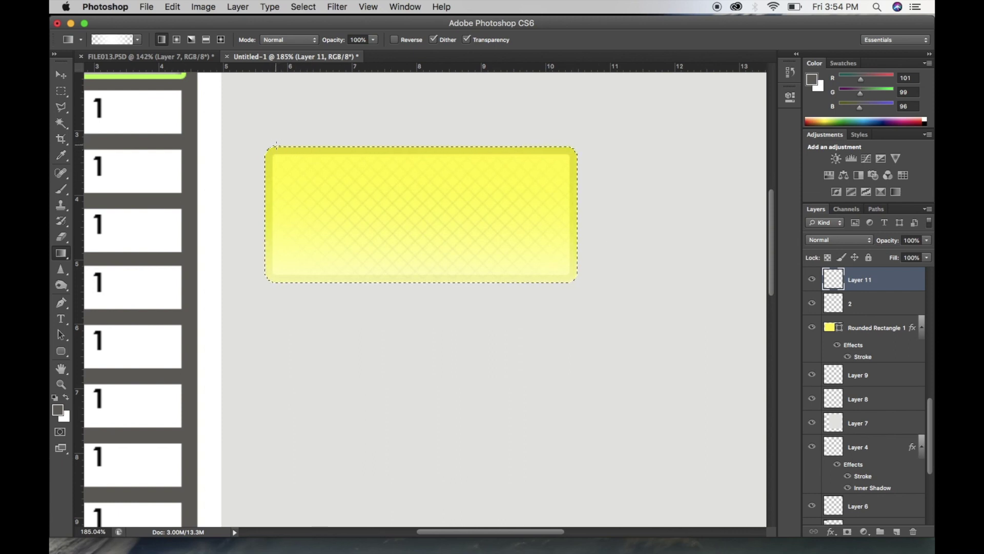
Step: Draw the white highlight gradient diagonally across the yellow button, deselect, and set its layer opacity to 36%
drag(264, 146, 639, 315)
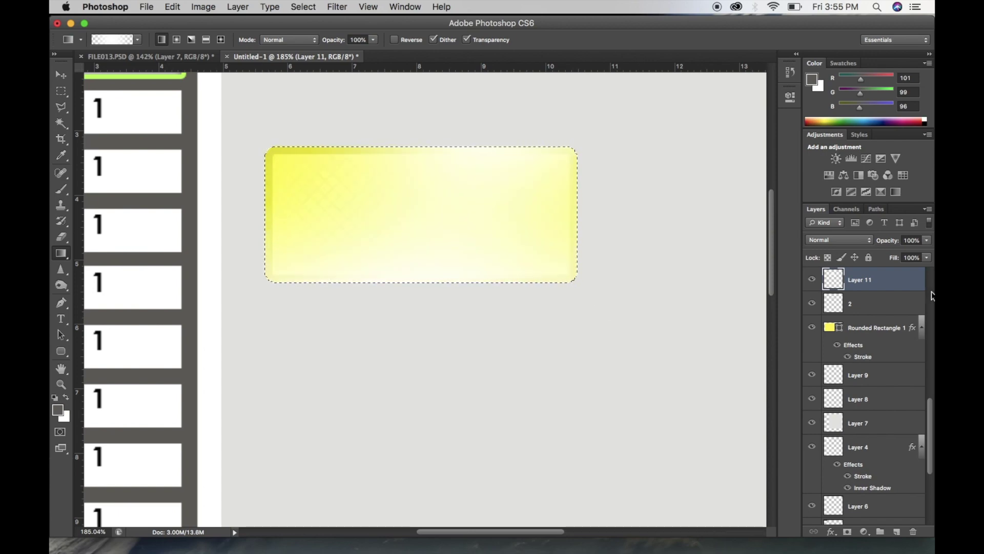
key(super+d)
key(v)
click(927, 241)
mouse_move(896, 253)
mouse_down()
mouse_move(861, 263)
mouse_move(888, 251)
mouse_up()
click(811, 305)
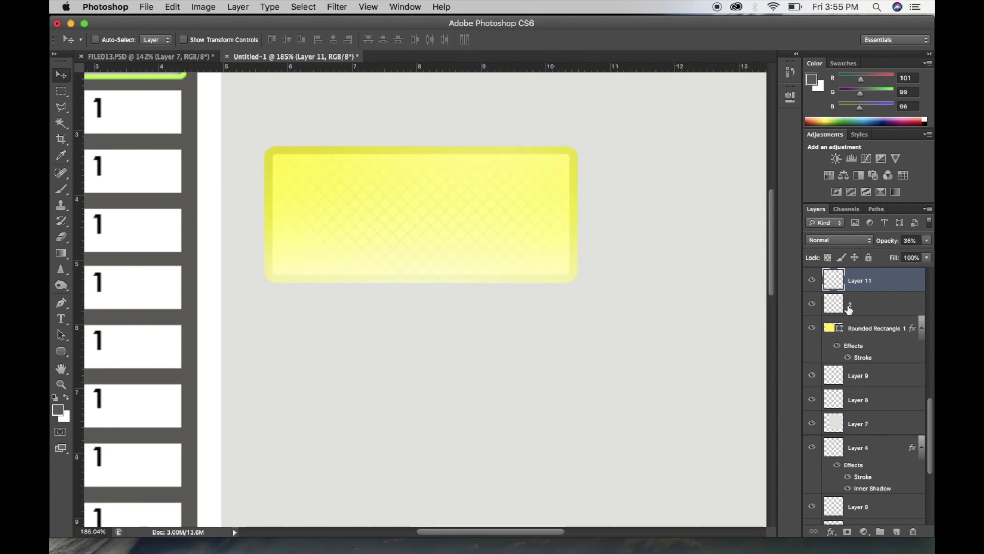
Step: Hide Layer 10 and compare the button with and without the Layer 11 highlight, leaving Layer 11 shown
scroll(851, 313, up, 3)
click(812, 316)
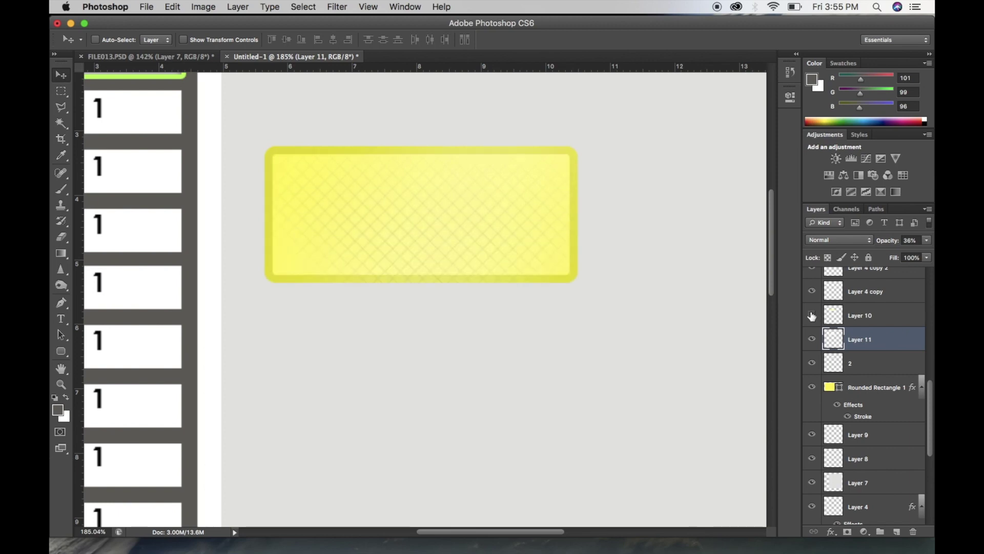
click(812, 339)
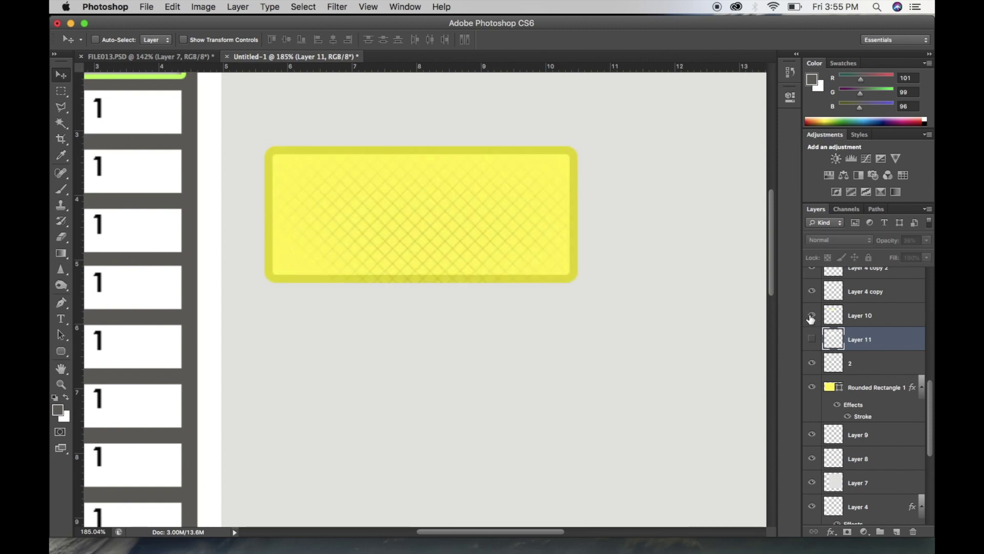
click(811, 315)
click(811, 315)
click(812, 339)
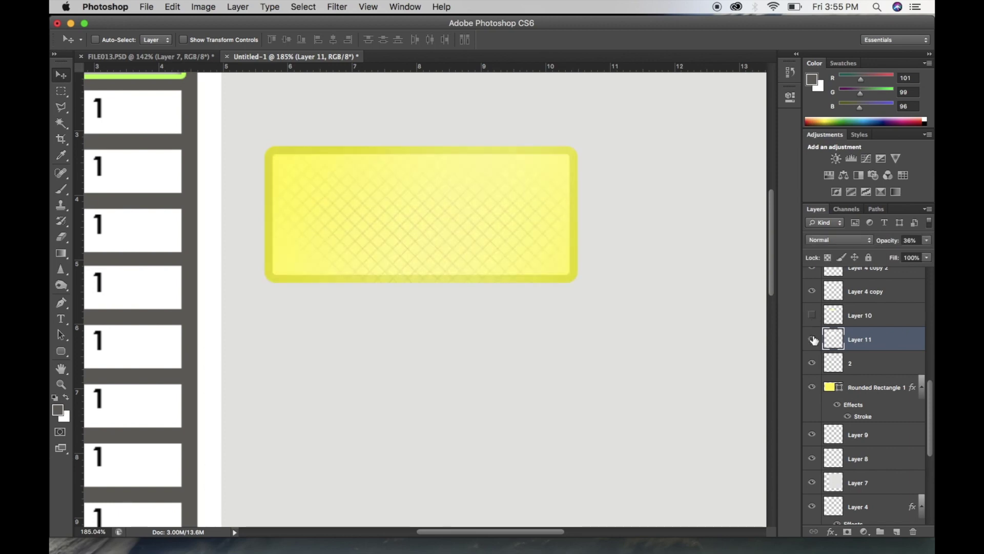
Step: Compare the finished yellow button in the layout with the reference dashboard buttons in FILE013.PSD
scroll(385, 261, down, 2)
scroll(385, 260, down, 3)
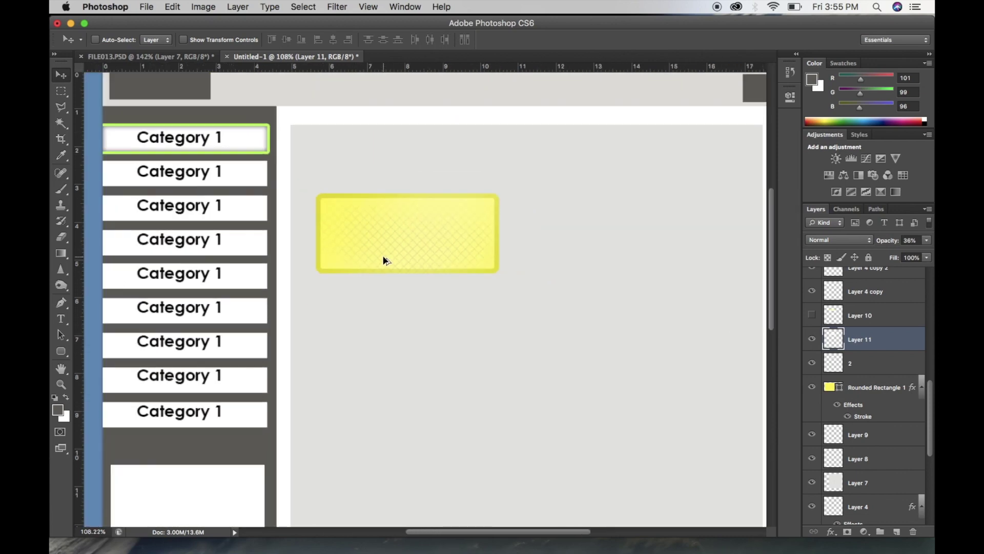
scroll(385, 261, right, 5)
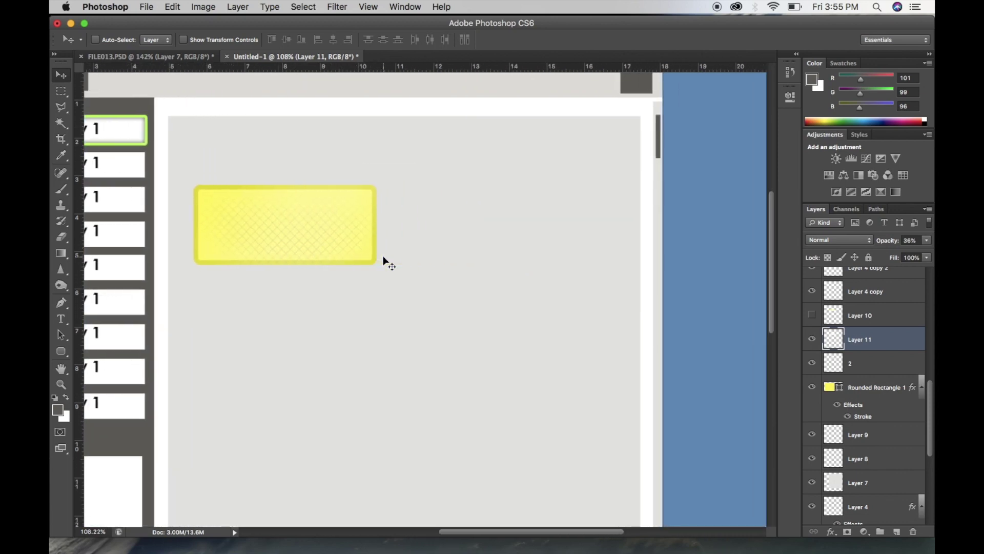
click(168, 57)
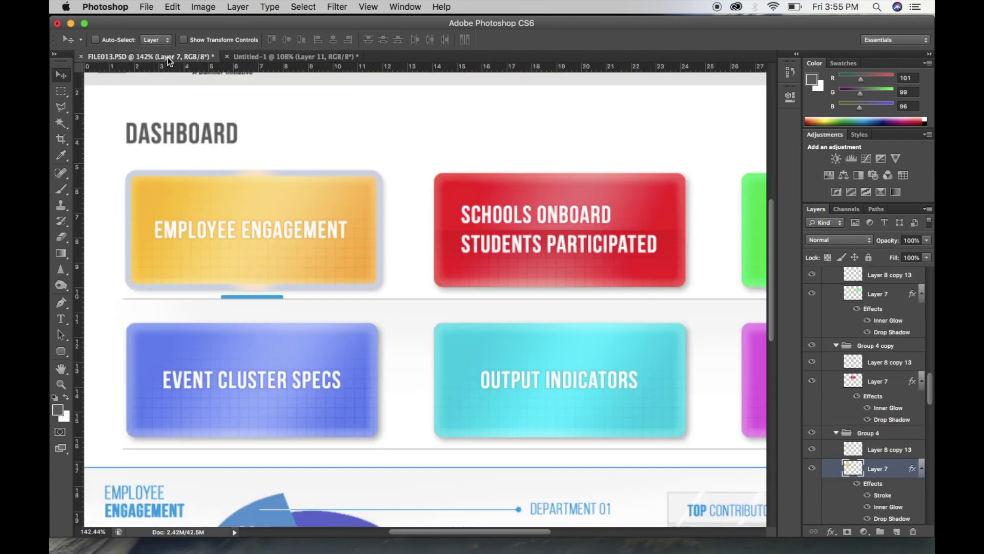
click(294, 59)
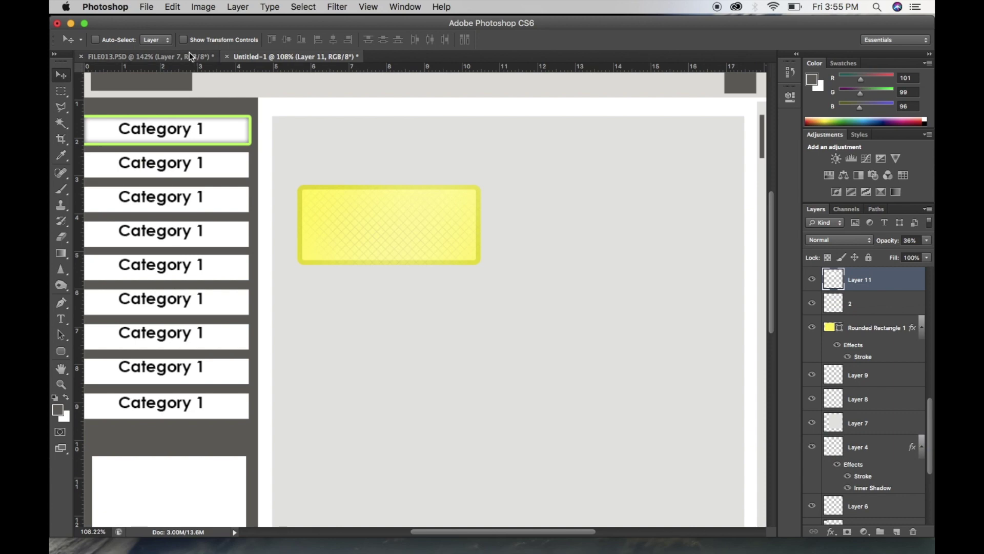
click(175, 56)
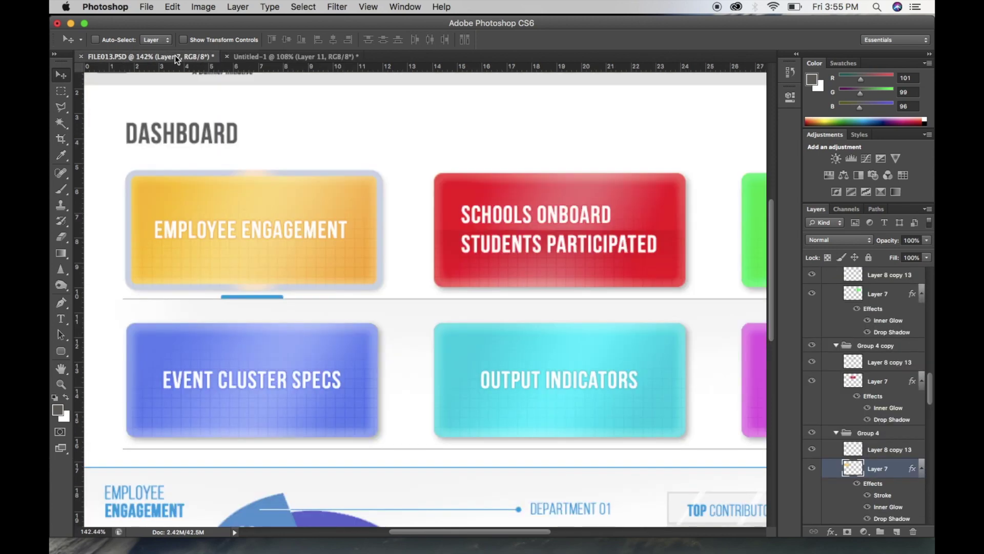
Step: Examine the borders, glow and shadows of the reference dashboard buttons in FILE013.PSD at several zoom levels
scroll(220, 208, down, 5)
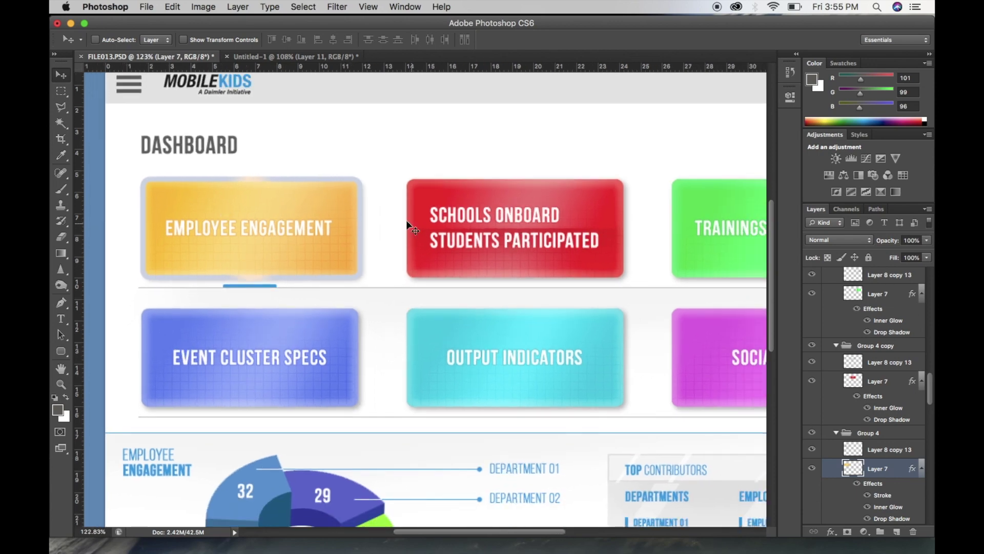
scroll(360, 177, up, 10)
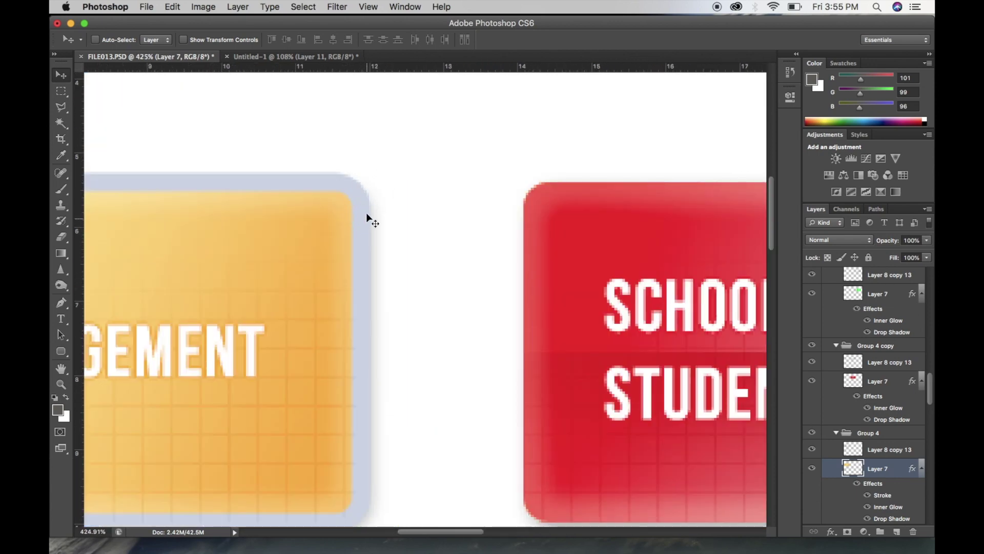
scroll(343, 229, down, 8)
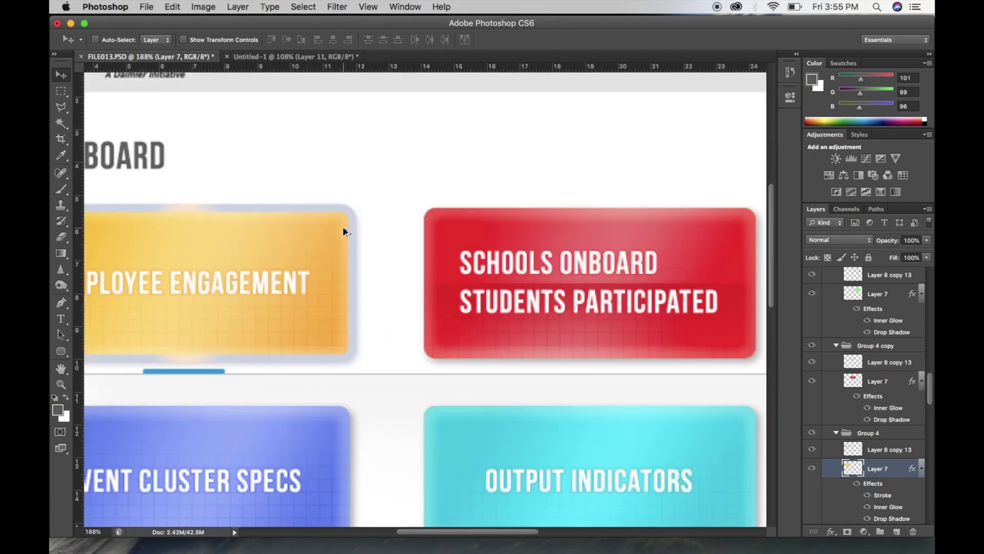
scroll(347, 217, down, 2)
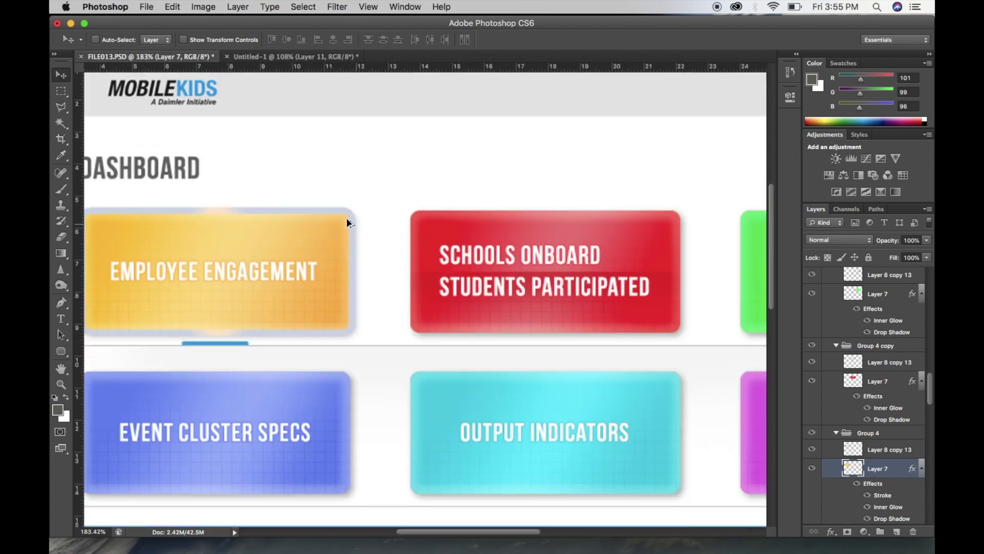
scroll(423, 212, down, 4)
scroll(513, 231, right, 2)
scroll(512, 226, up, 2)
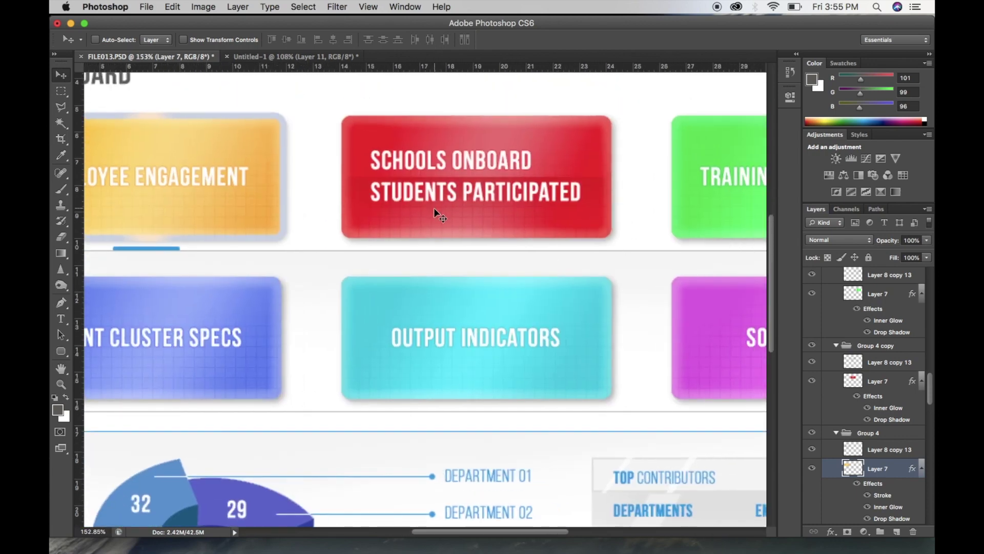
scroll(434, 208, down, 1)
scroll(433, 207, up, 4)
scroll(434, 208, left, 2)
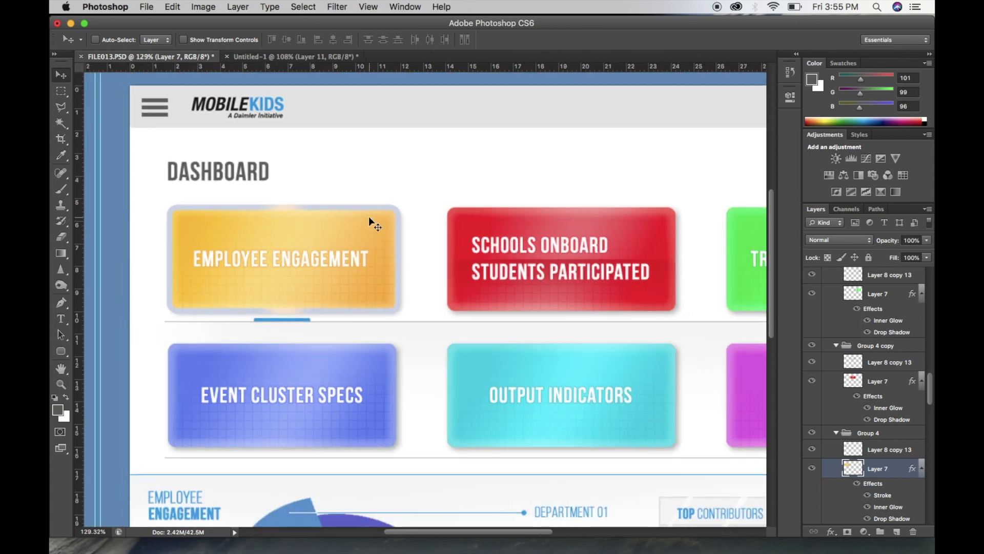
scroll(368, 216, down, 5)
scroll(300, 167, down, 1)
scroll(298, 163, down, 3)
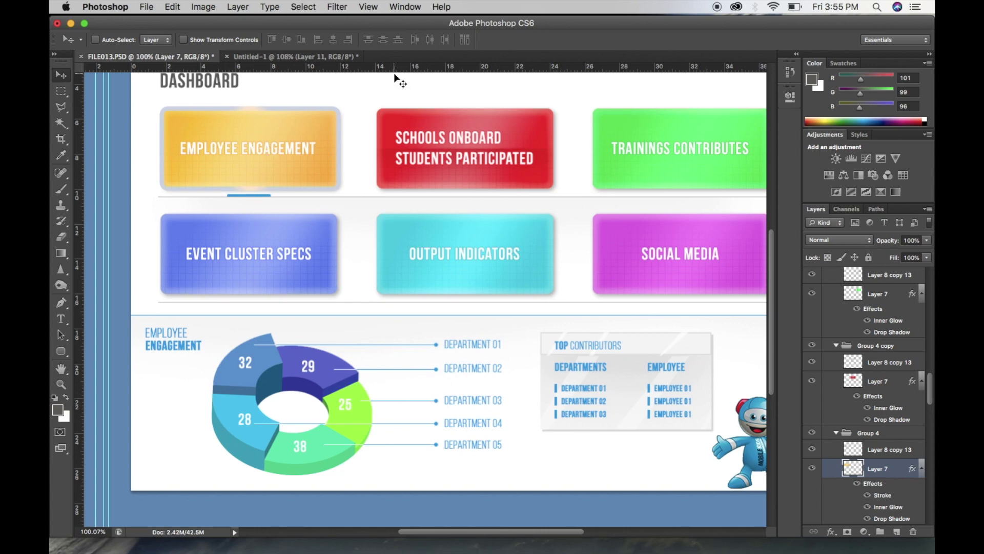
Step: In Untitled-1, enable a Drop Shadow effect on the yellow button's Rounded Rectangle 1 layer
click(300, 55)
scroll(393, 216, up, 4)
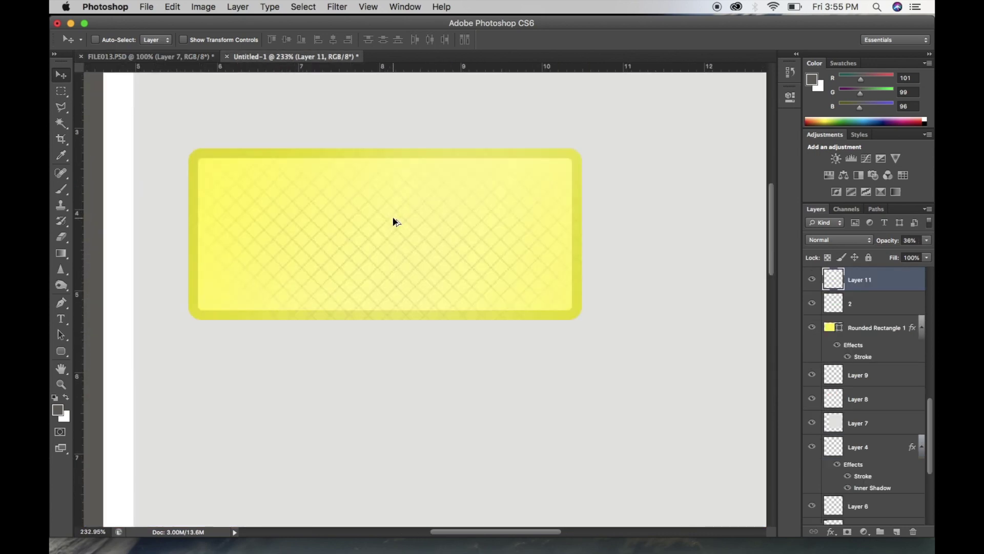
right_click(562, 168)
click(571, 171)
click(812, 279)
click(812, 279)
click(879, 328)
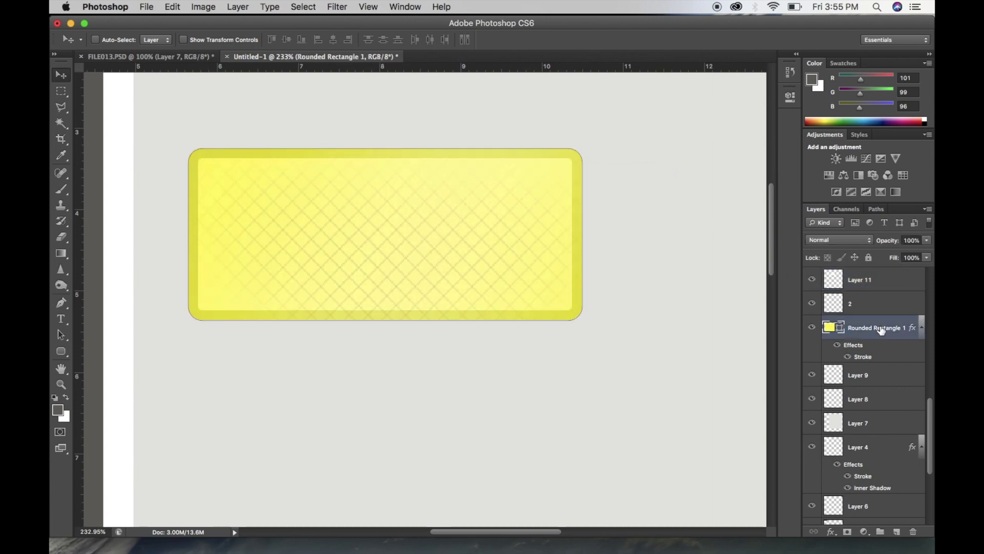
right_click(878, 327)
click(836, 175)
drag(644, 106, 755, 79)
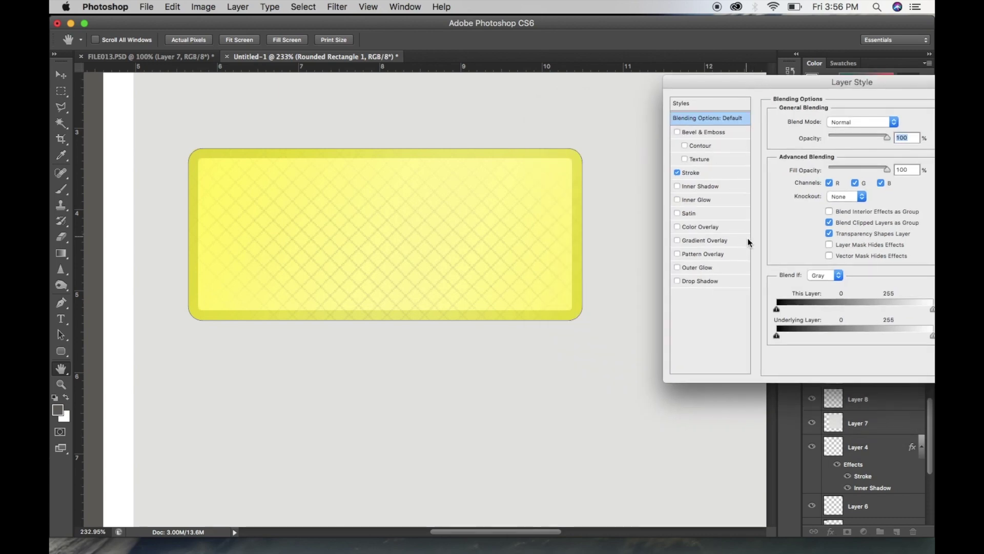
click(700, 281)
drag(771, 82, 658, 102)
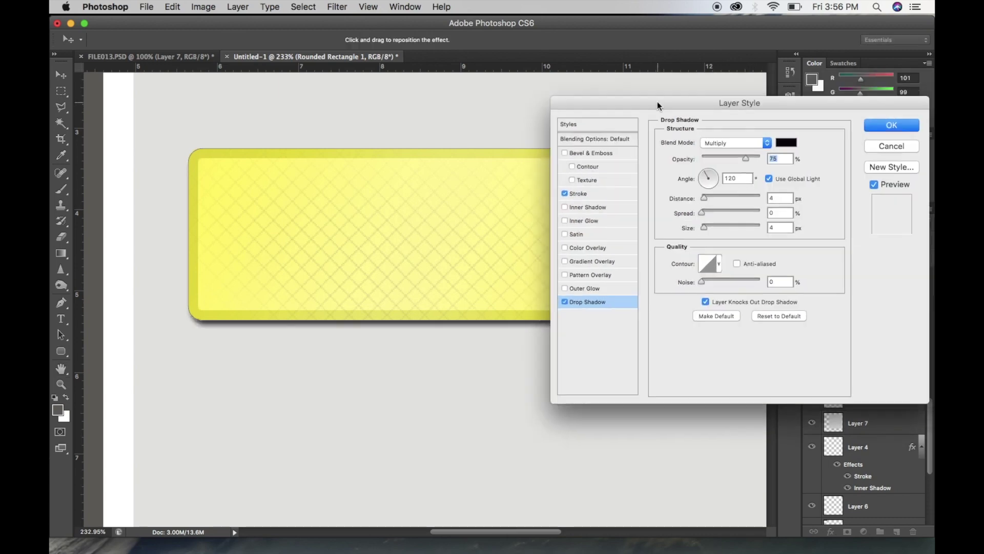
Step: Set the drop shadow's opacity to 35% and size to 16 px, and apply the layer style
drag(744, 159, 723, 159)
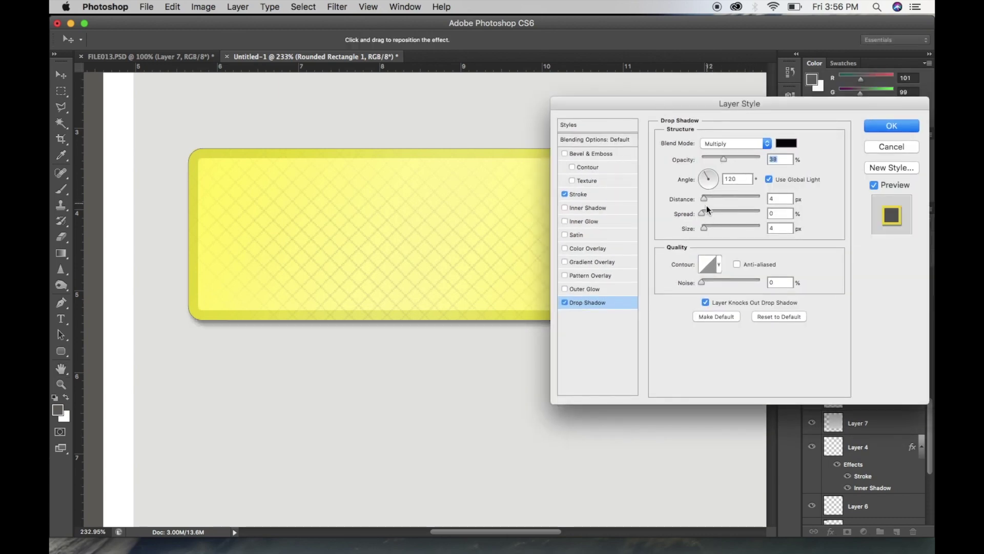
click(709, 230)
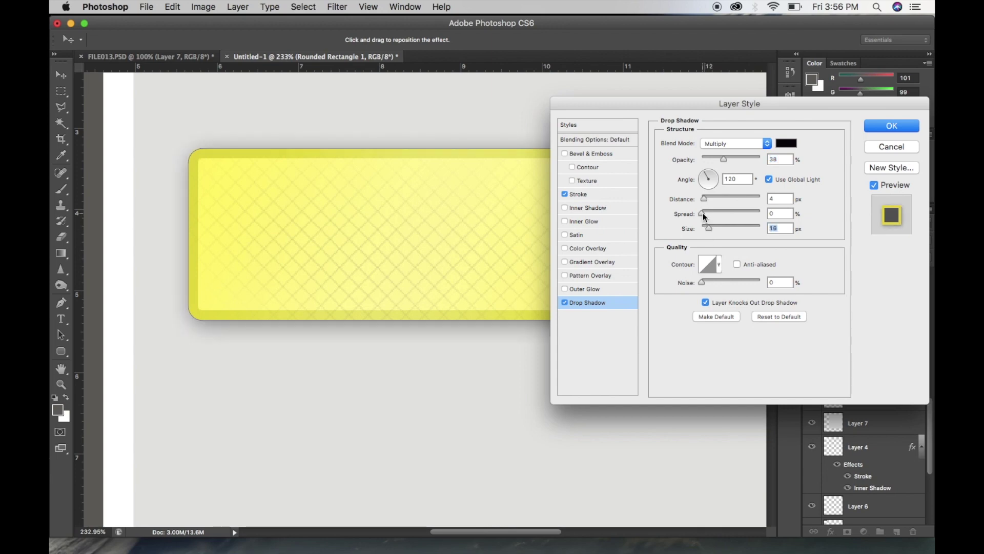
drag(723, 158, 721, 158)
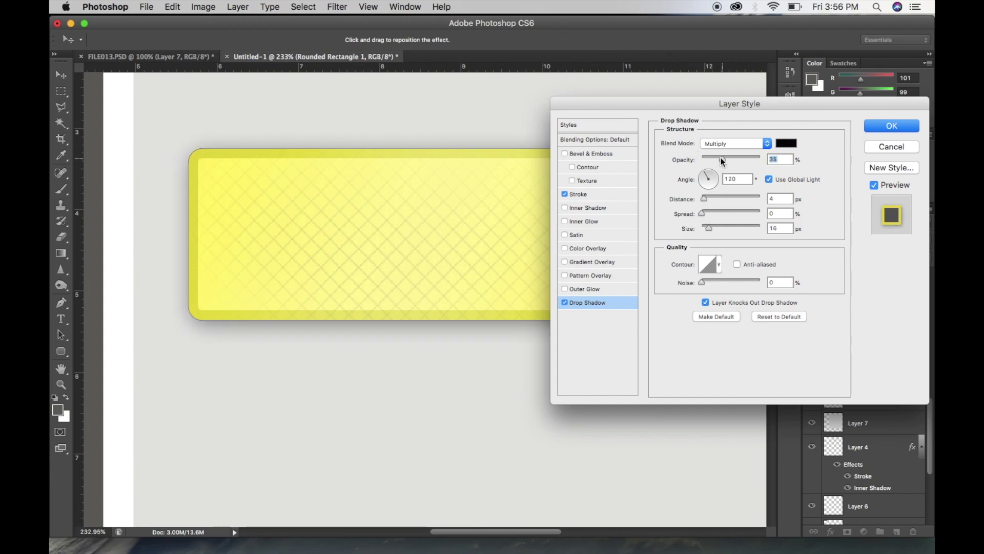
click(891, 127)
scroll(454, 226, down, 6)
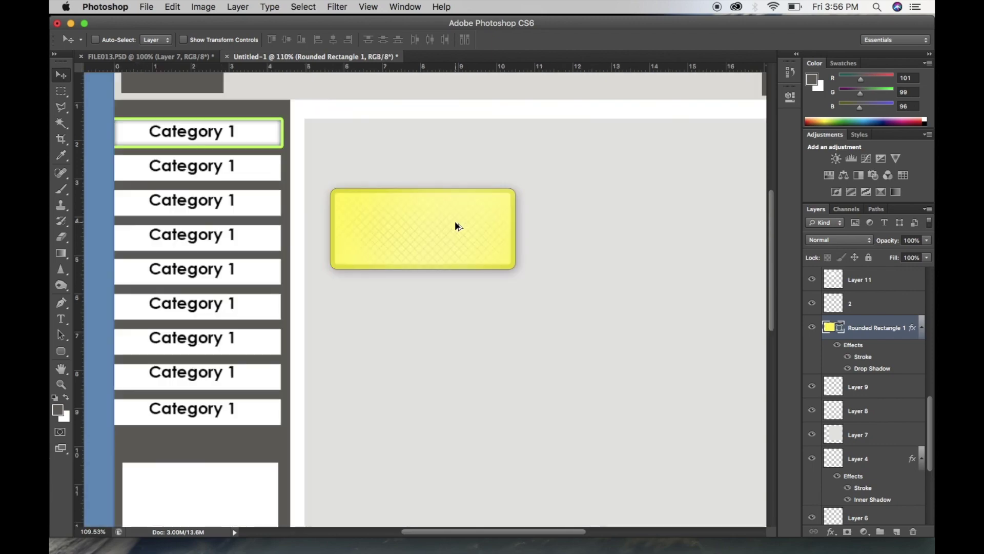
scroll(454, 226, up, 1)
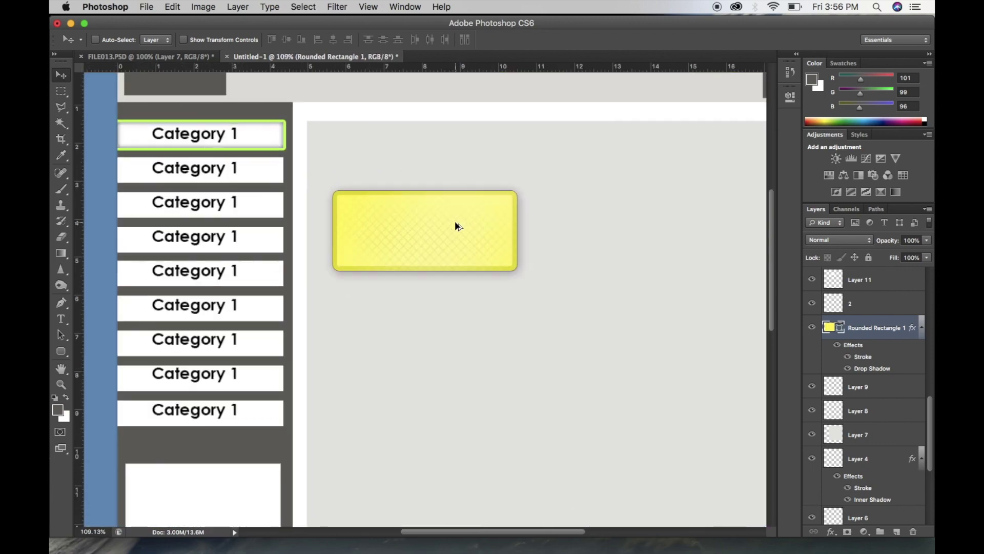
scroll(454, 220, right, 5)
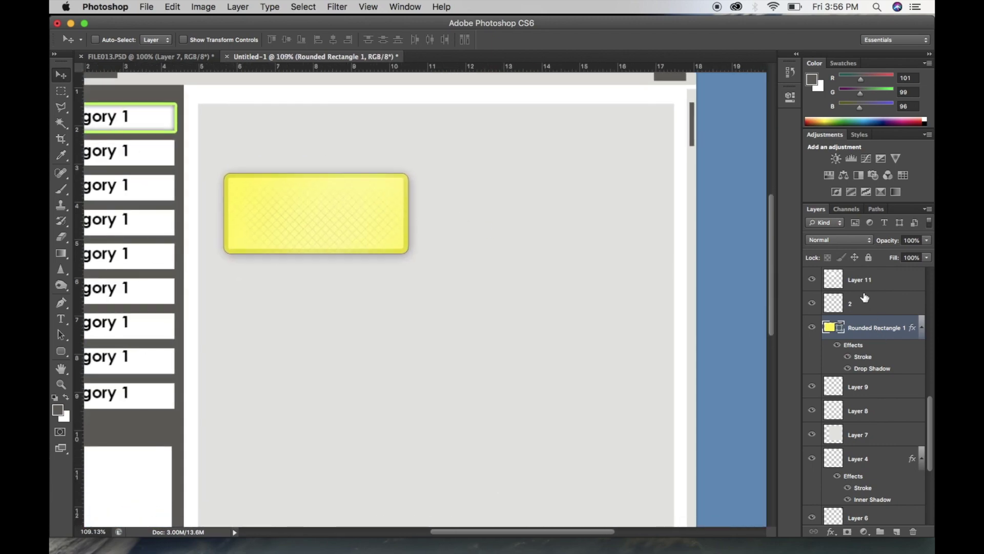
Step: Select the yellow button's layers Layer 11, 2 and Rounded Rectangle 1, try duplicating them, and undo the duplication
click(875, 286)
scroll(875, 286, up, 3)
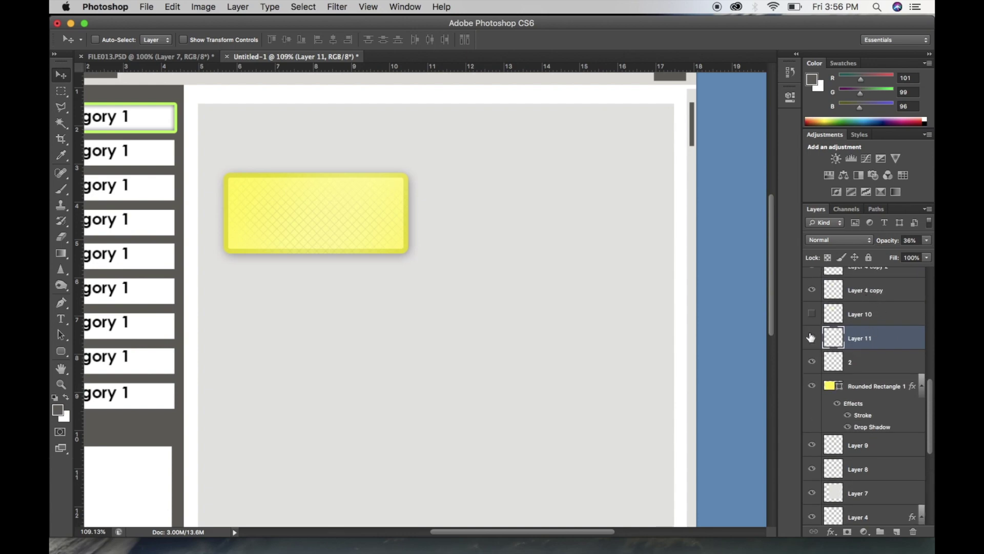
shift+click(872, 389)
drag(887, 390, 896, 531)
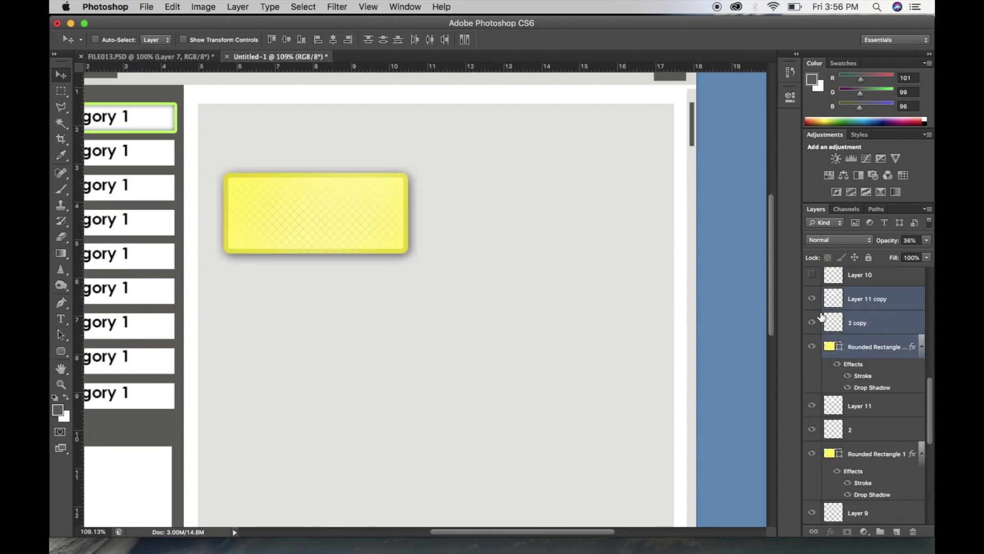
key(super+z)
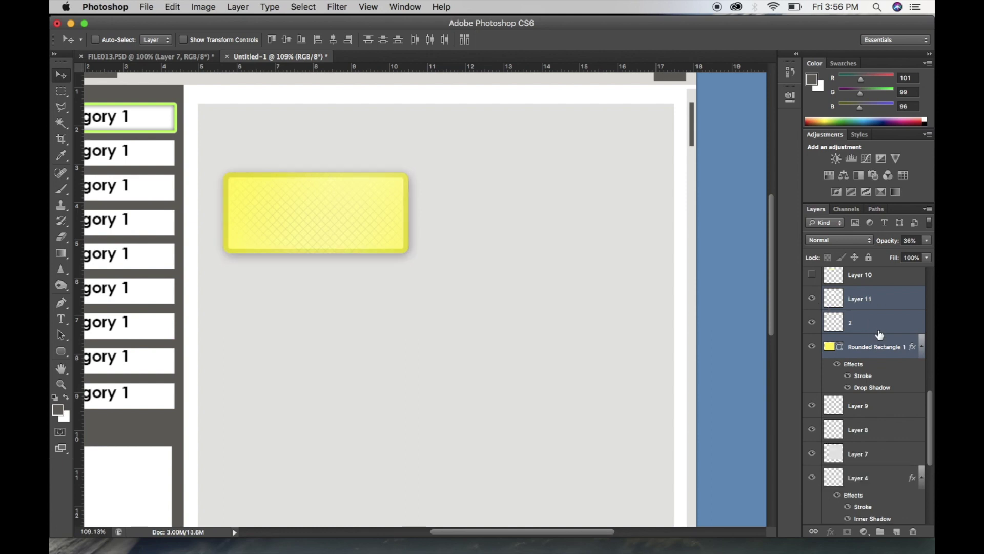
Step: Group the selected button layers, check the group by toggling its visibility, and name it button1
drag(876, 348, 881, 530)
click(811, 276)
click(811, 276)
click(811, 276)
click(811, 276)
double_click(856, 276)
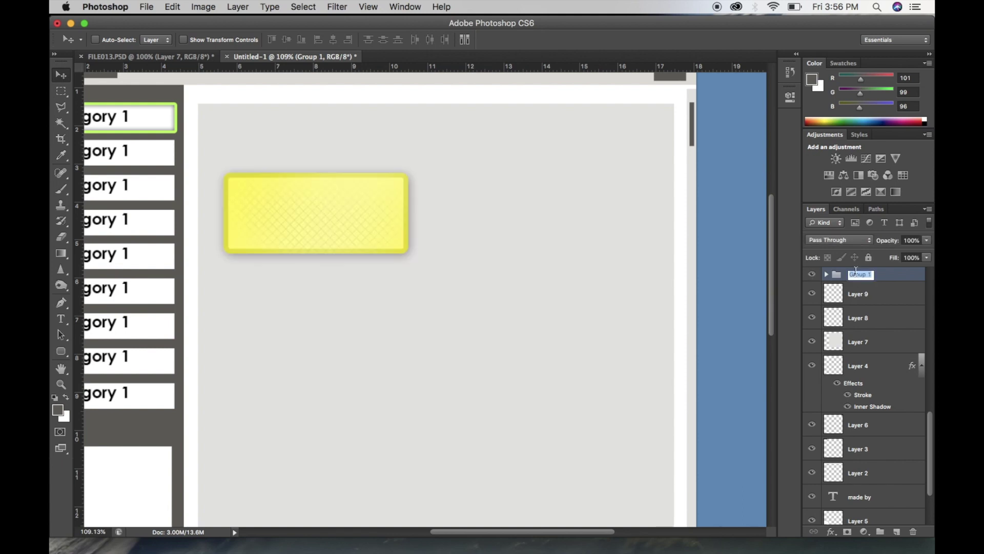
text(bu)
key(Return)
Step: Duplicate the button1 group and place the copy beside the original yellow button, on its right
scroll(832, 362, up, 2)
scroll(832, 361, up, 3)
click(812, 416)
click(812, 415)
drag(856, 415, 896, 530)
drag(368, 228, 580, 233)
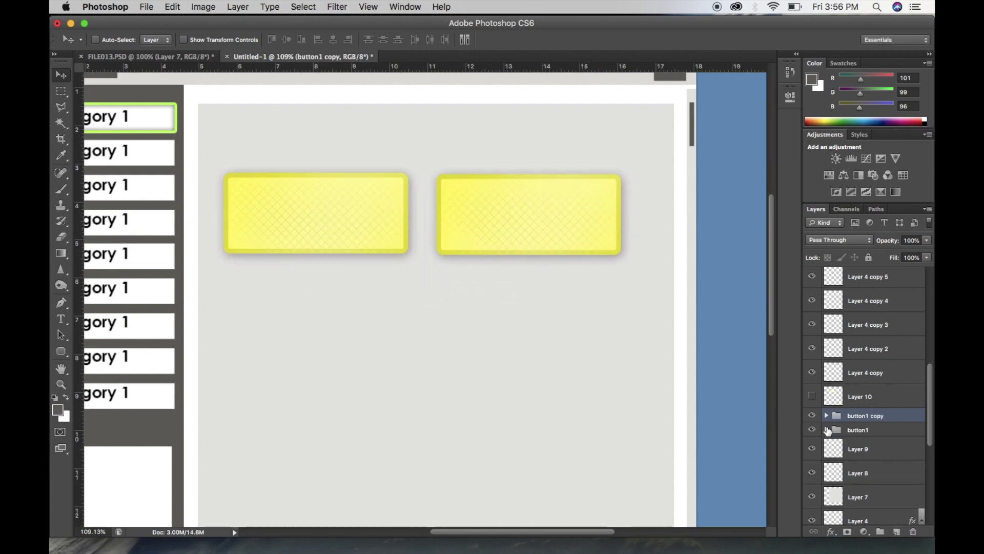
Step: Expand both button groups and change the rounded rectangle fill in button1 copy to blue (6772ff)
click(827, 429)
scroll(826, 430, down, 2)
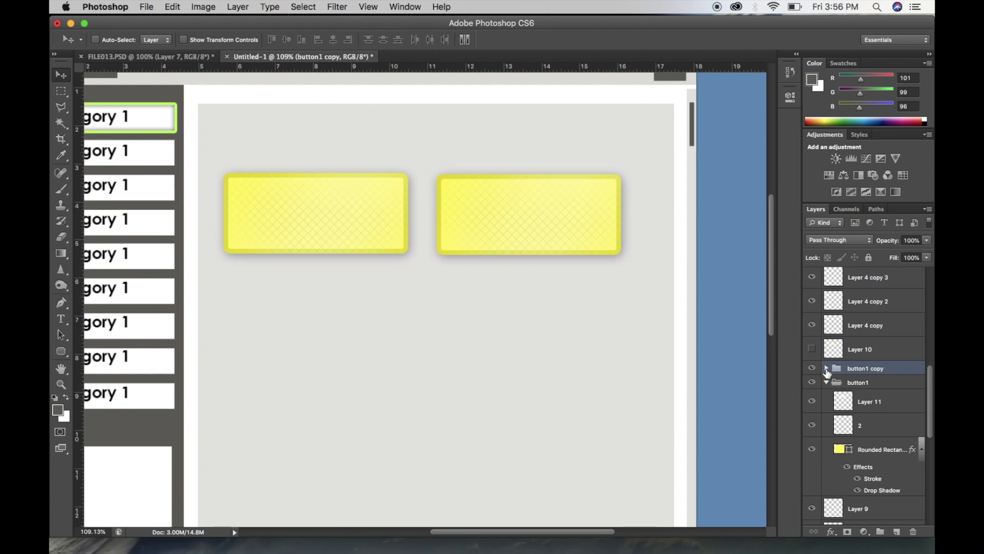
click(827, 369)
double_click(841, 435)
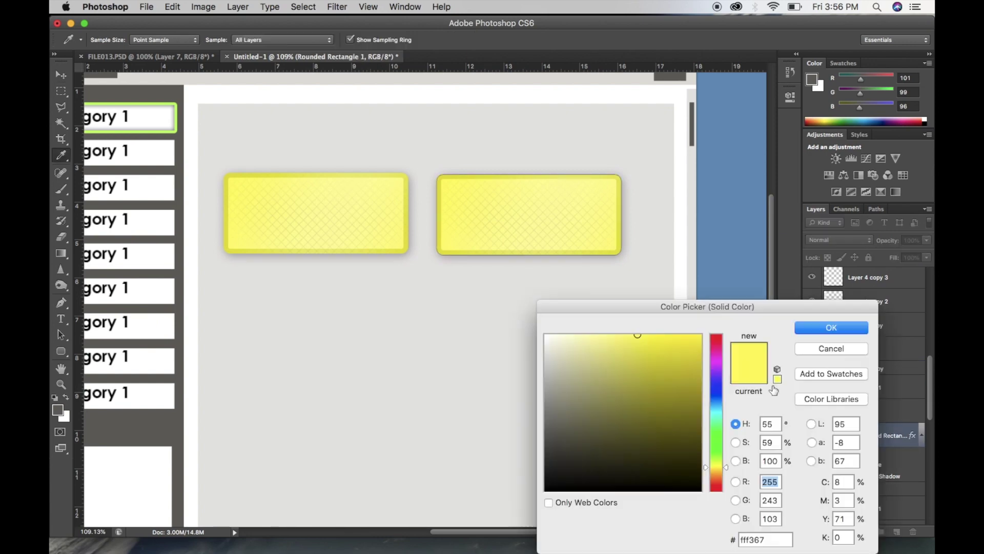
click(716, 388)
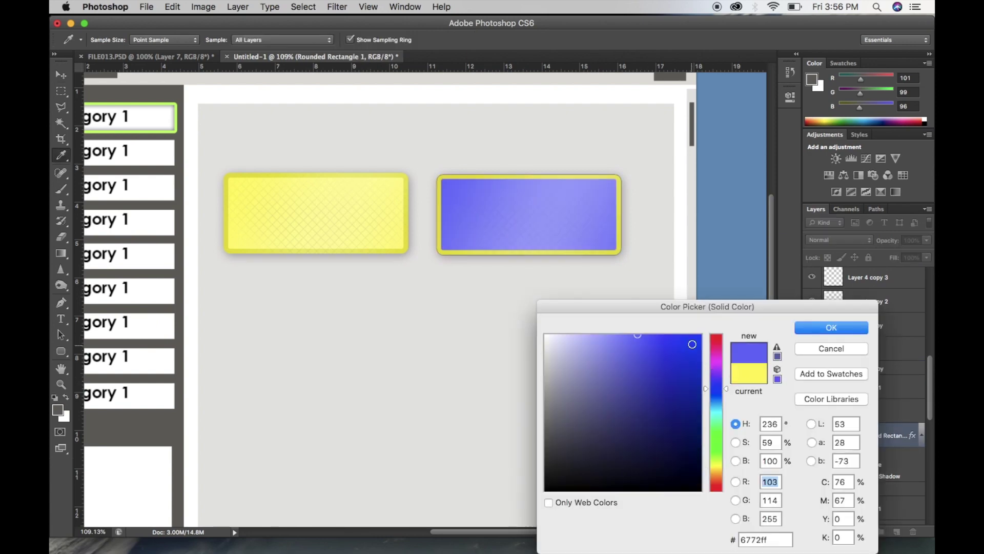
click(806, 329)
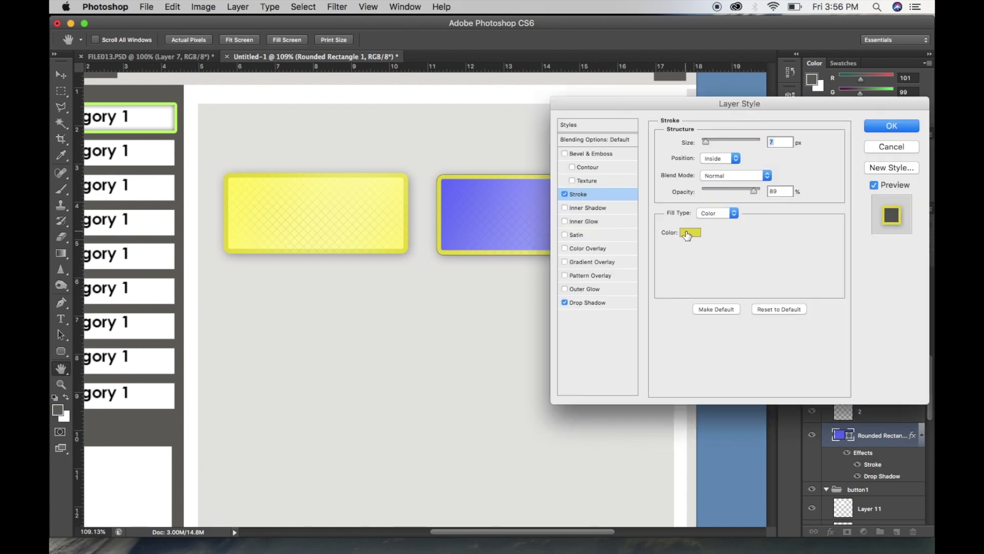
Step: Set the copied button's stroke color to a darker blue (2e3bd9) and apply the layer style
click(445, 189)
click(668, 379)
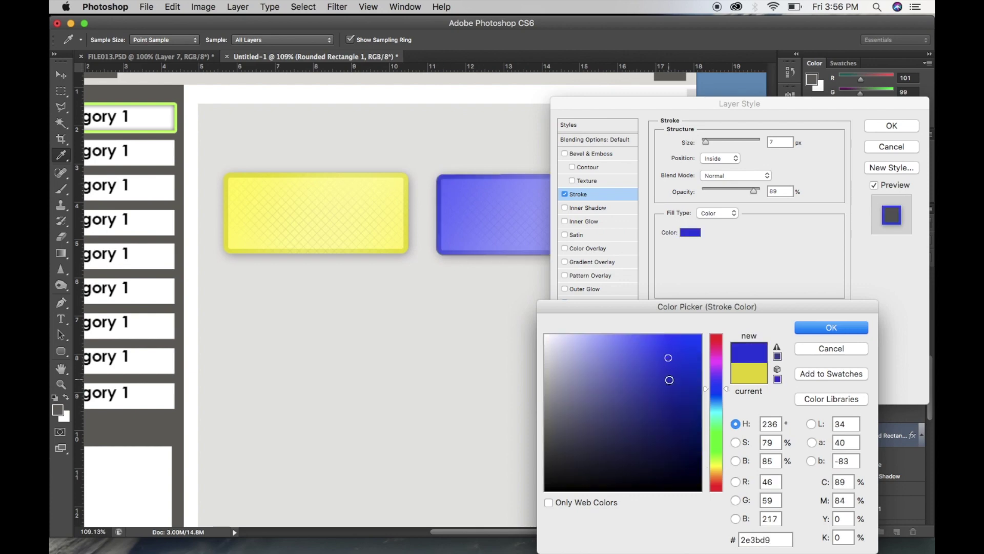
click(814, 329)
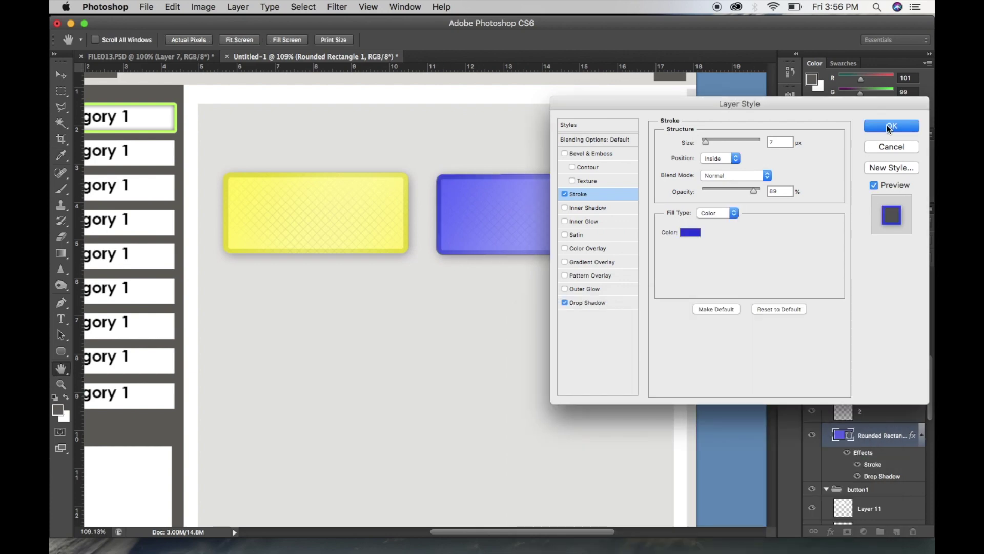
click(891, 126)
Step: Review the yellow and blue buttons in the layout and compare them with the reference dashboard in FILE013.PSD
scroll(394, 224, down, 2)
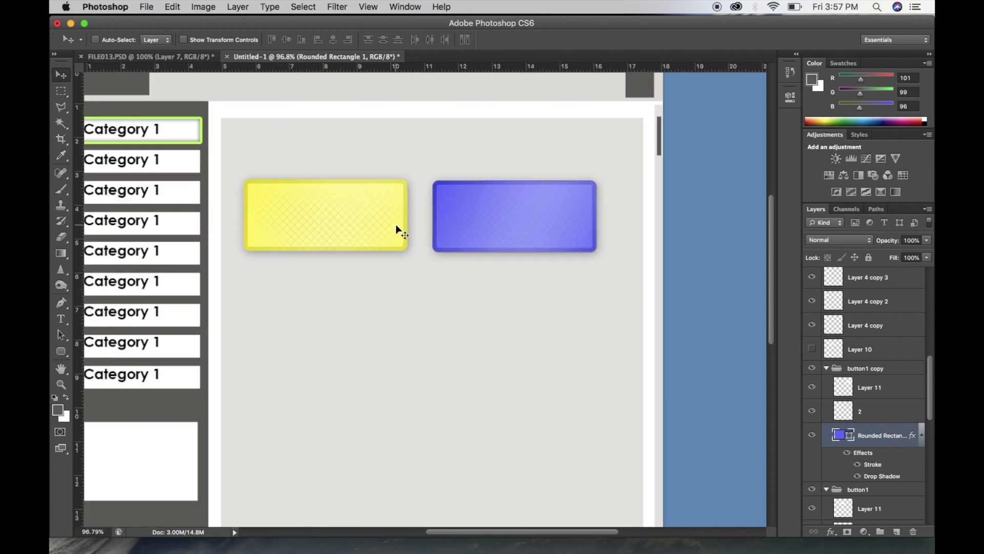
scroll(396, 224, down, 3)
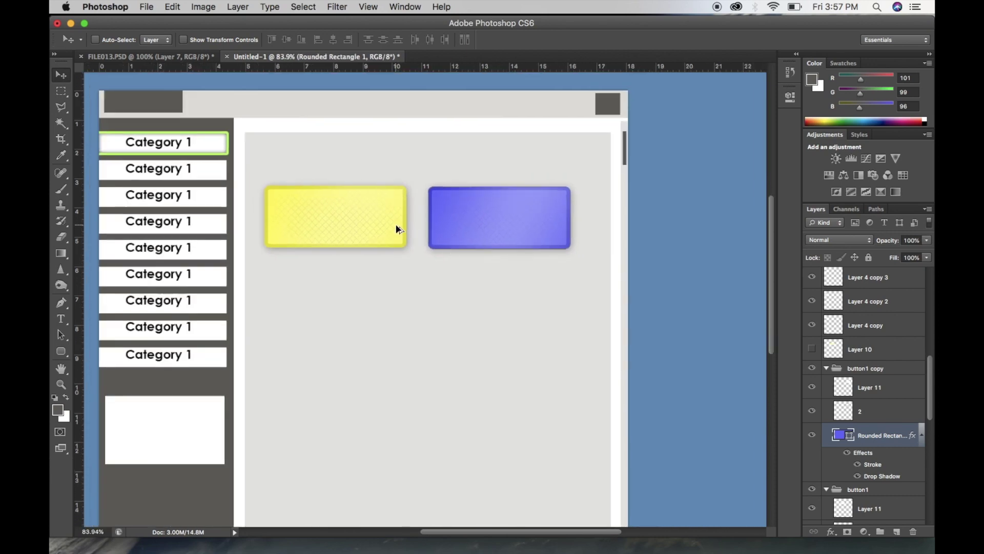
scroll(395, 225, left, 3)
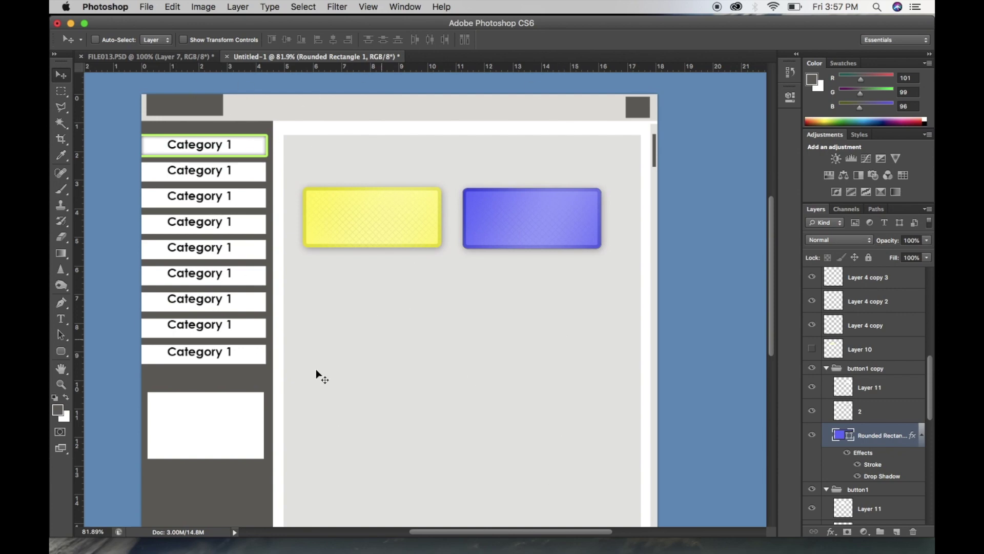
scroll(403, 275, down, 3)
scroll(403, 276, up, 6)
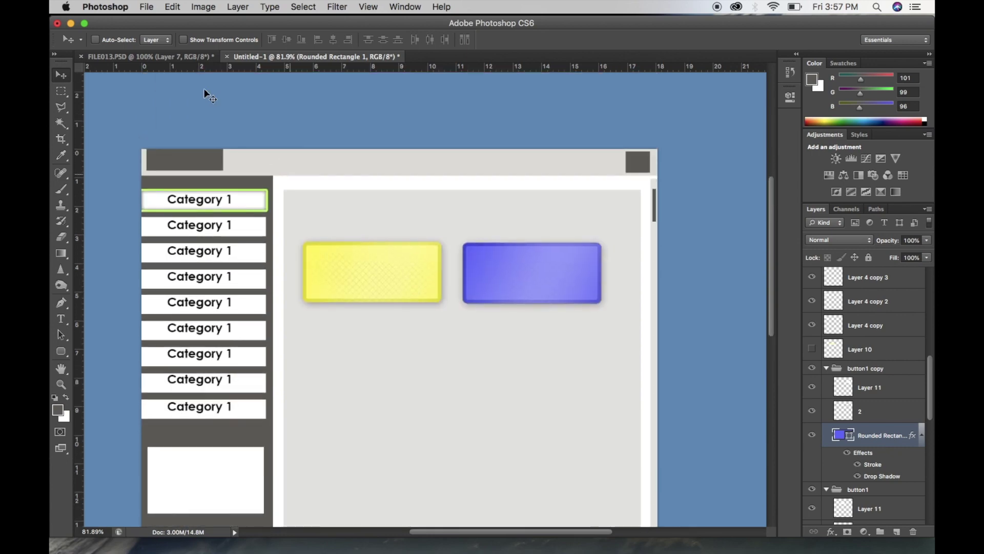
click(180, 56)
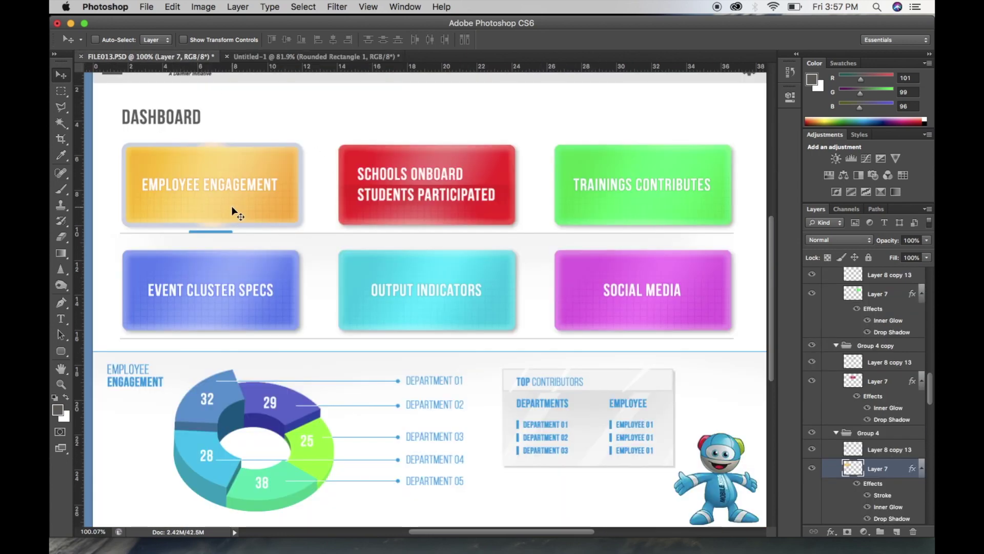
scroll(232, 205, down, 2)
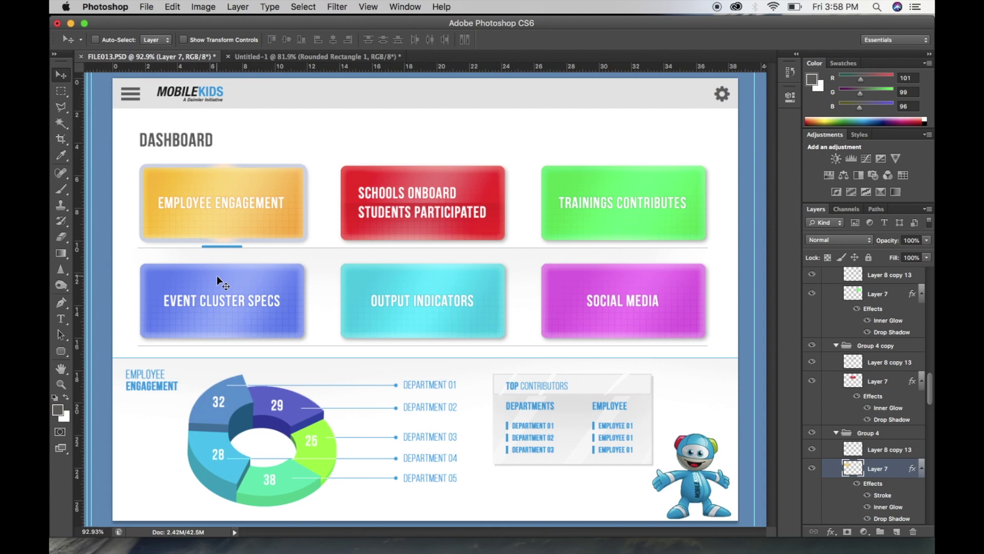
click(310, 58)
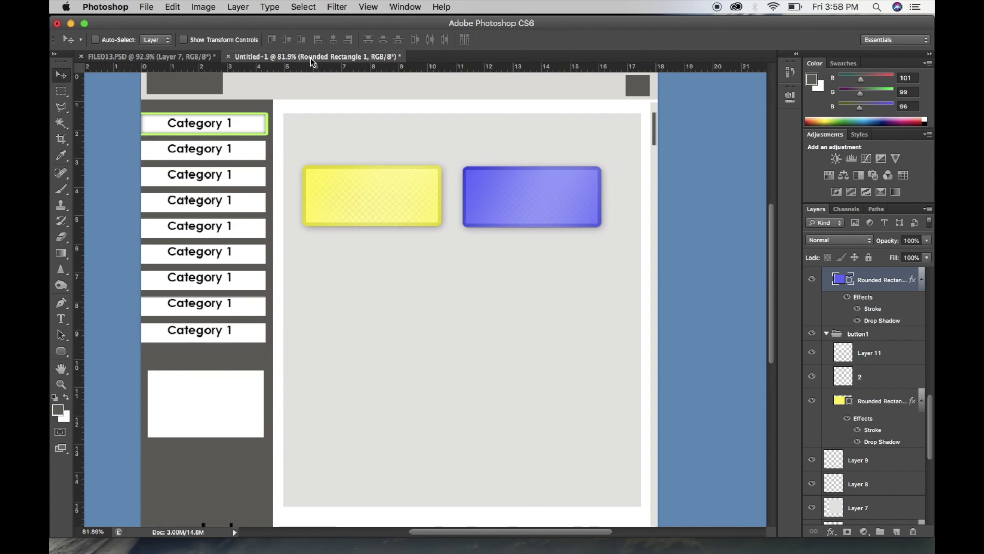
click(180, 54)
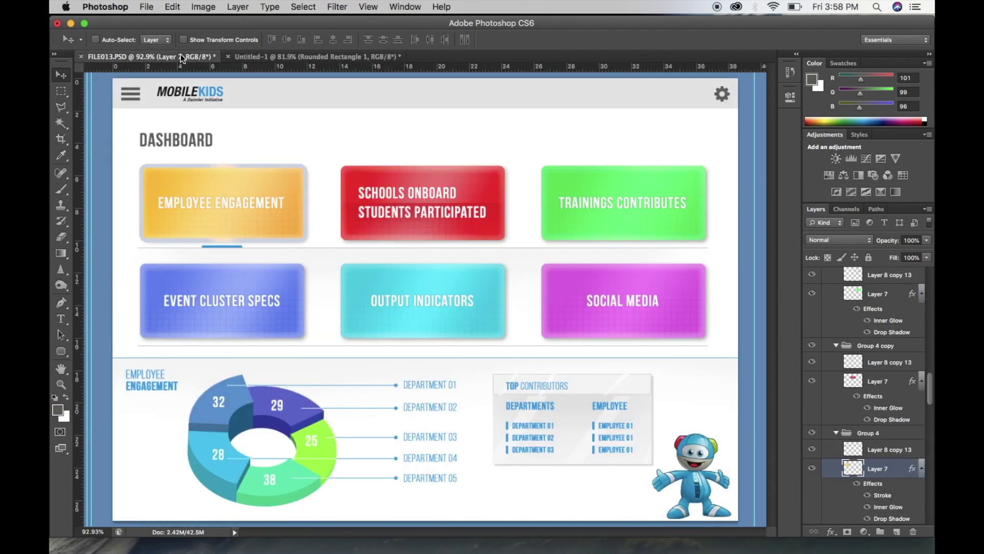